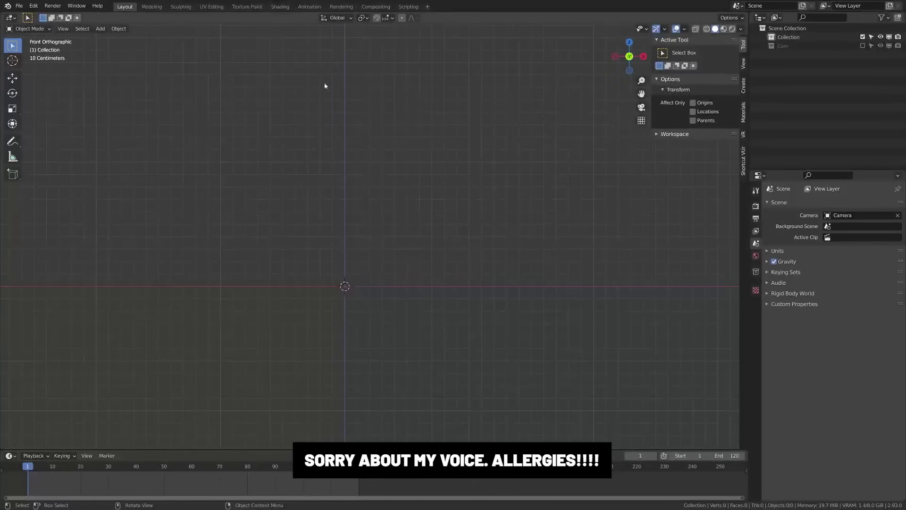
Add a Round Cube mesh to the scene
key(shift+a)
mouse_move(326, 273)
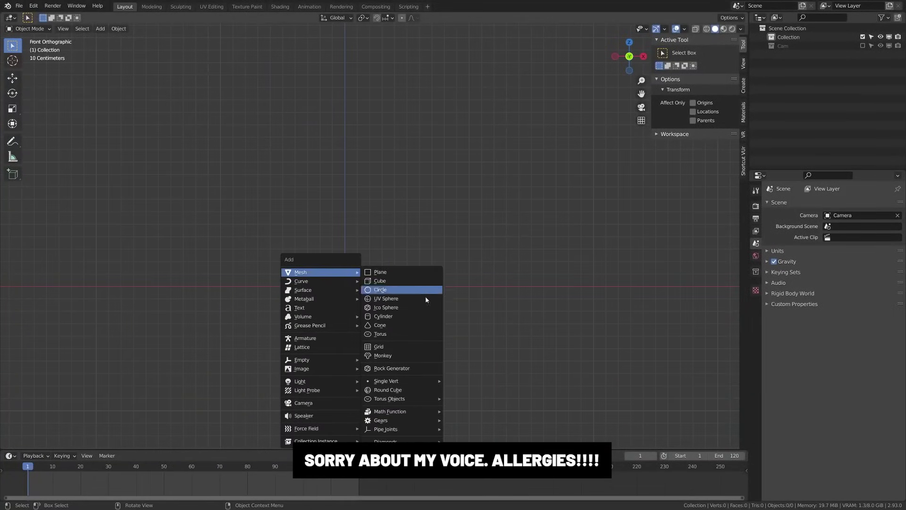
click(406, 390)
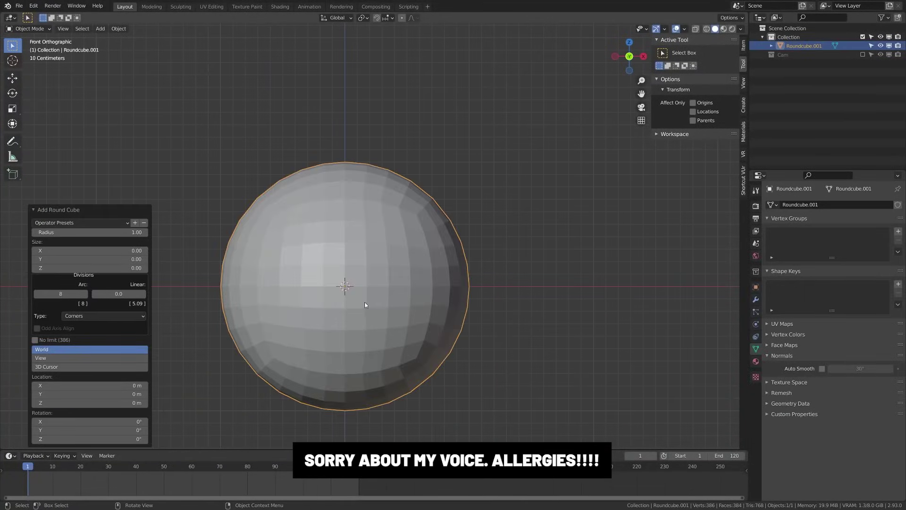
shift+middle_drag(365, 304, 411, 276)
click(264, 305)
In Edit Mode, delete the round cube's upper half, leaving a half-sphere
key(Tab)
shift+middle_drag(216, 281, 193, 284)
key(shift+z)
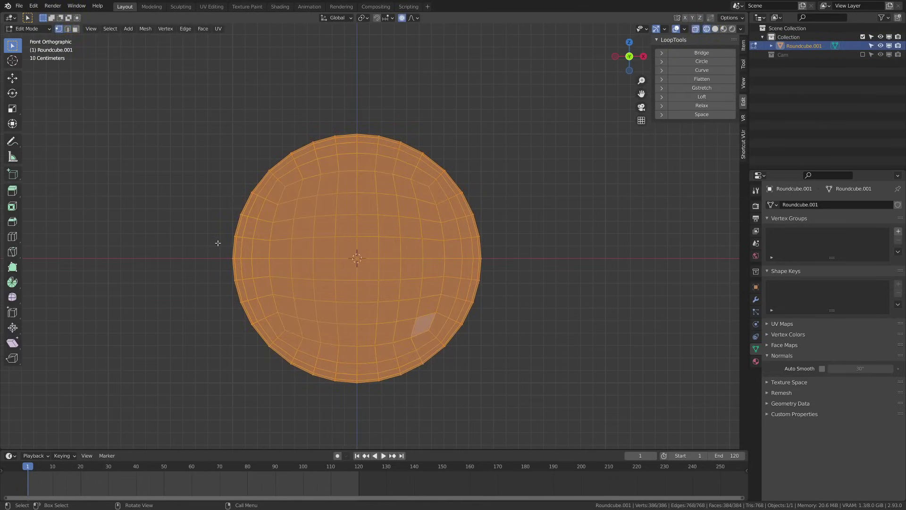
key(alt+a)
drag(194, 95, 501, 253)
key(x)
click(501, 249)
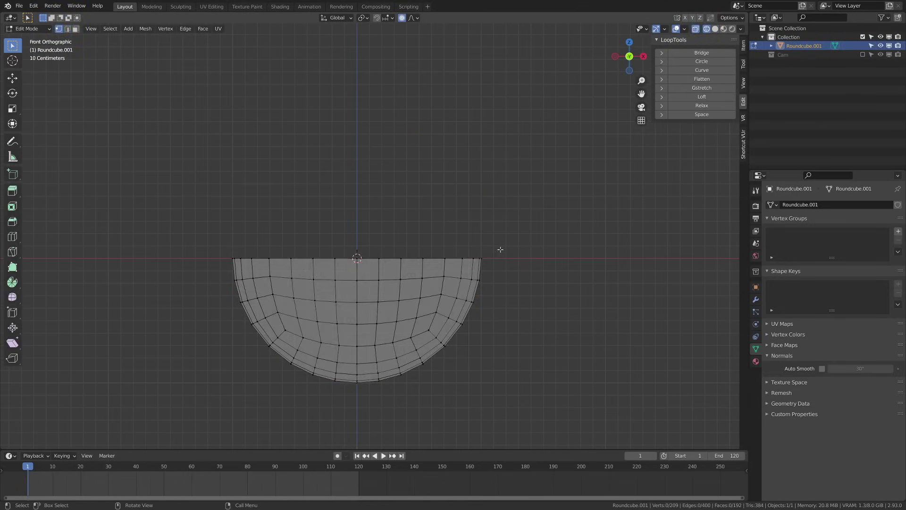
shift+middle_drag(433, 247, 401, 299)
shift+middle_drag(324, 402, 327, 331)
scroll(302, 370, up, 1)
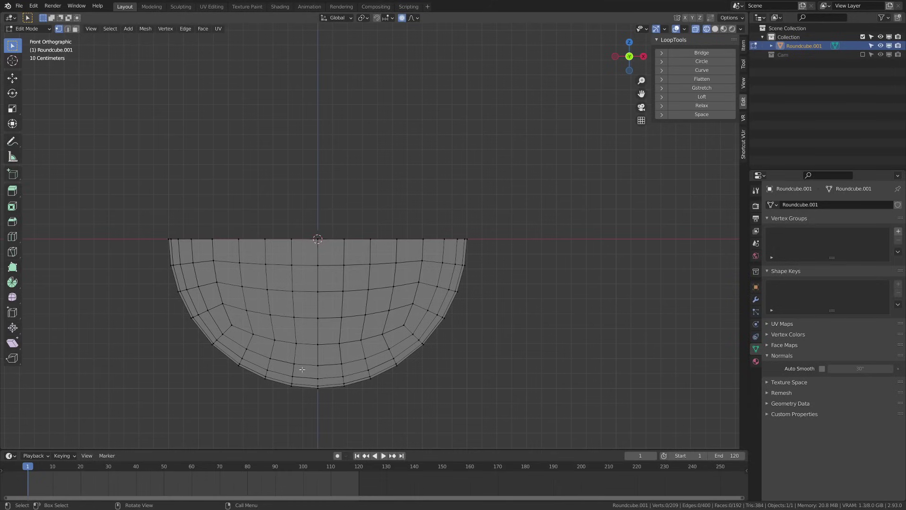
Select the bottom rows of faces and try a Z-only scale, then cancel it
key(c)
drag(285, 384, 366, 377)
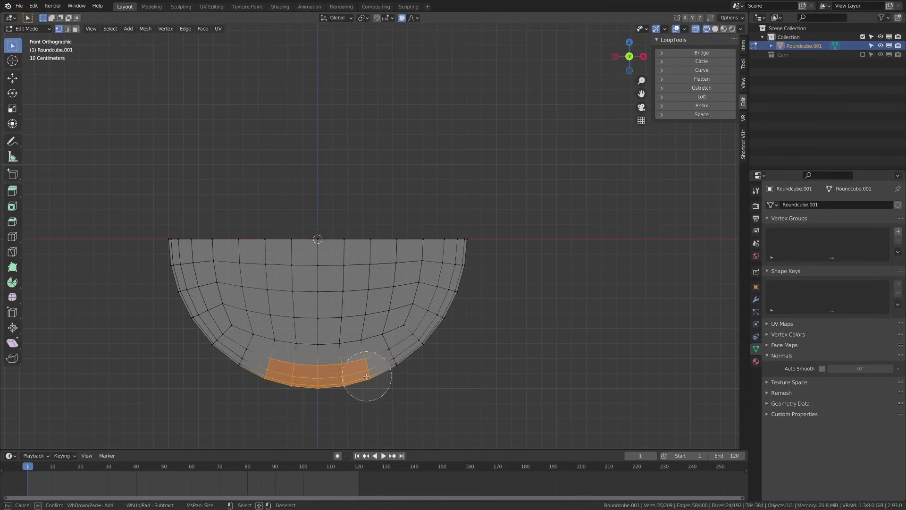
right_click(367, 376)
key(s)
key(z)
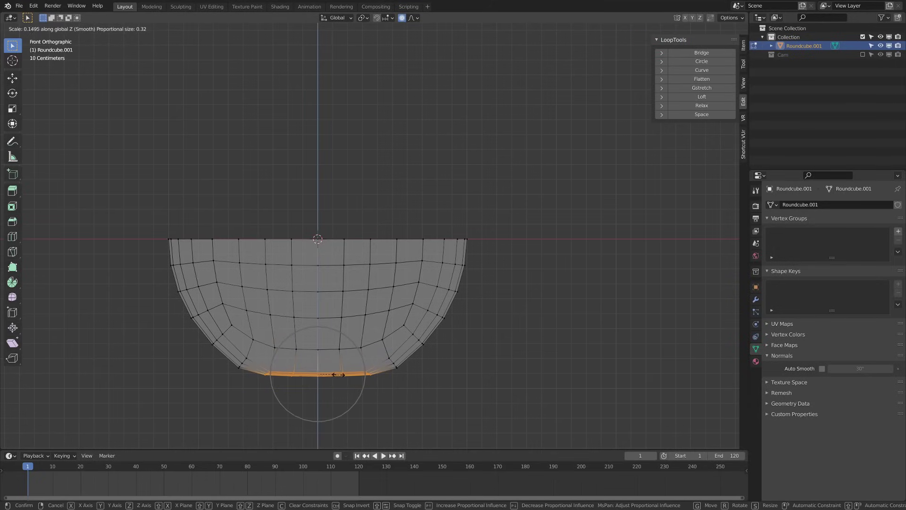
scroll(337, 374, down, 7)
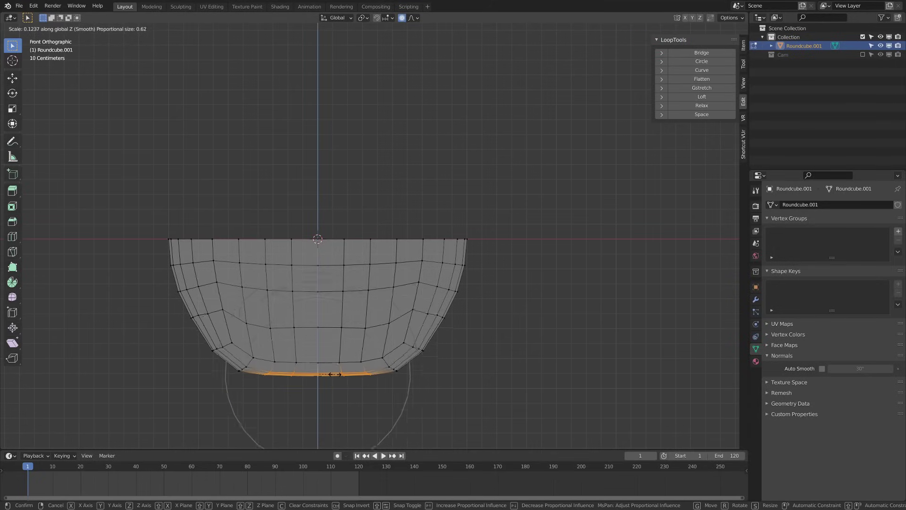
scroll(337, 374, up, 4)
scroll(337, 374, down, 10)
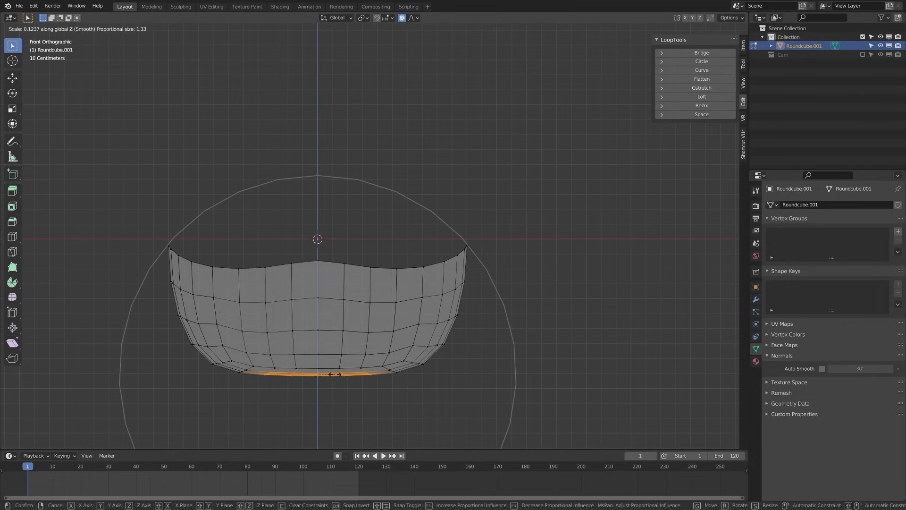
scroll(337, 374, up, 6)
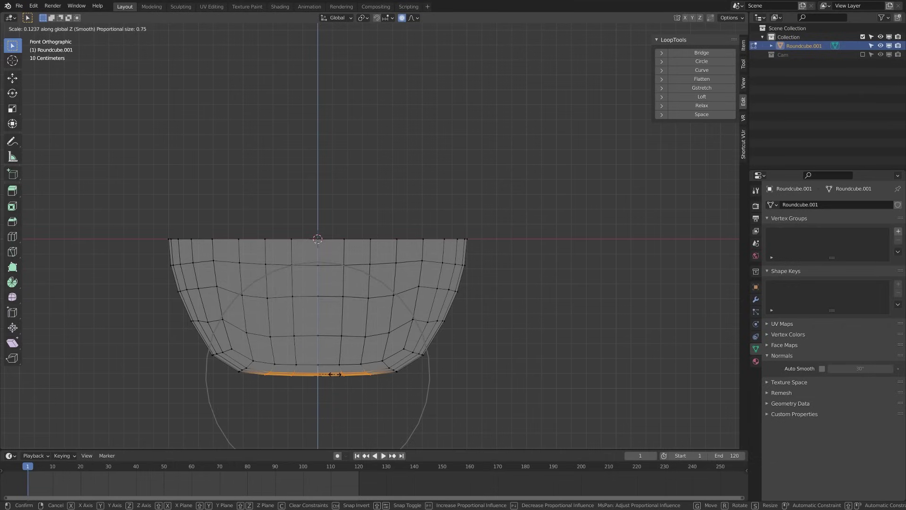
right_click(356, 371)
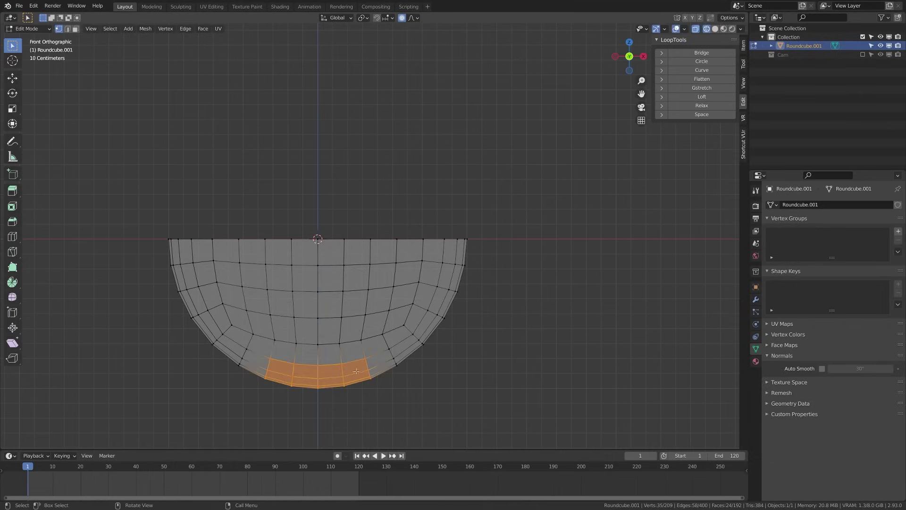
click(401, 397)
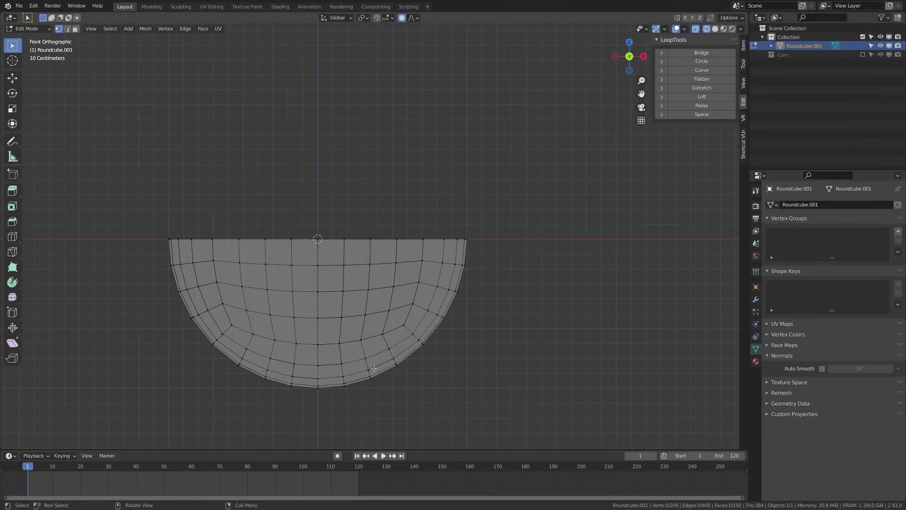
Select the bottom band of faces and flatten it by scaling along Z
key(c)
mouse_move(227, 376)
mouse_down()
mouse_move(233, 385)
mouse_move(437, 388)
mouse_up()
key(Escape)
key(s)
key(z)
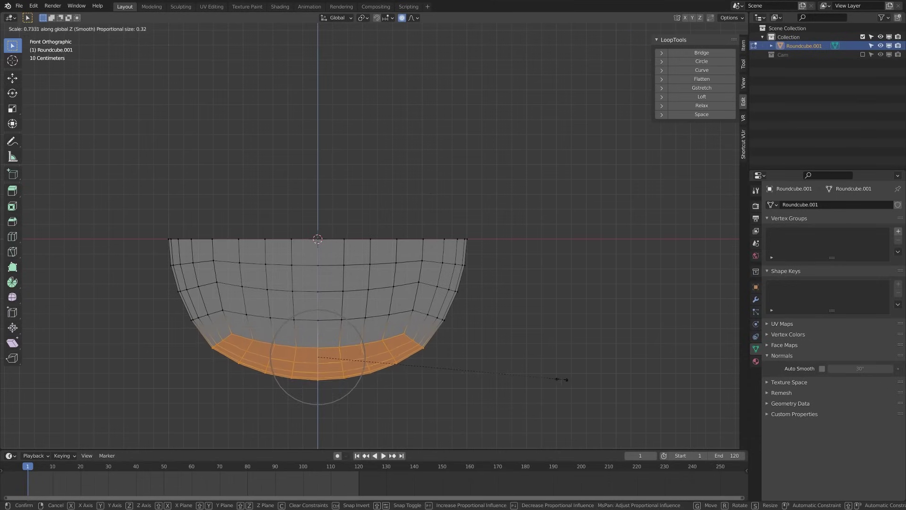
click(546, 377)
key(s)
key(z)
right_click(518, 381)
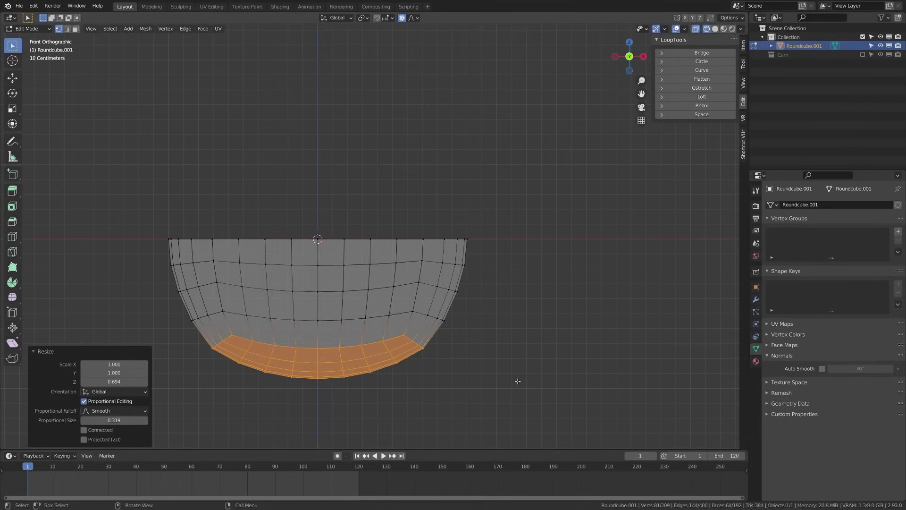
With proportional editing off, raise the bottom faces and enlarge them slightly
click(403, 19)
key(g)
key(z)
click(530, 374)
key(s)
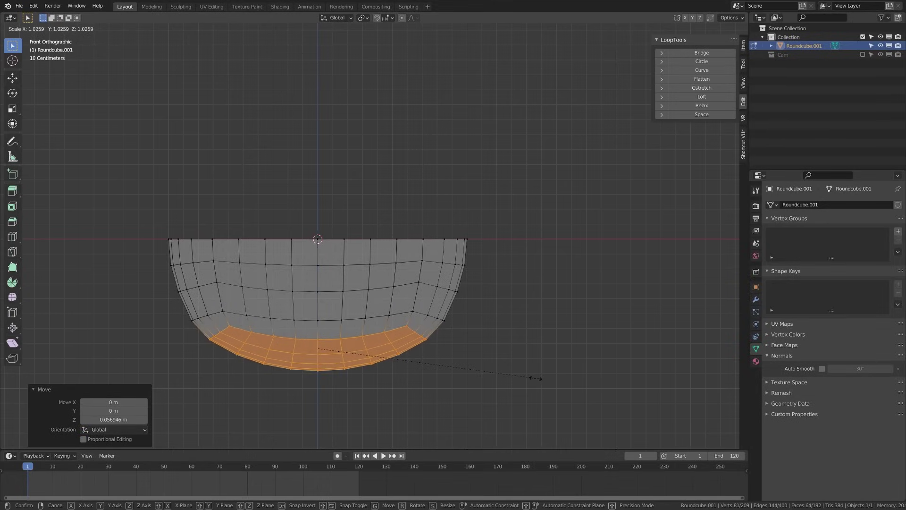
click(534, 378)
click(531, 379)
Select the bowl's bottom faces again and flatten the base along Z
key(c)
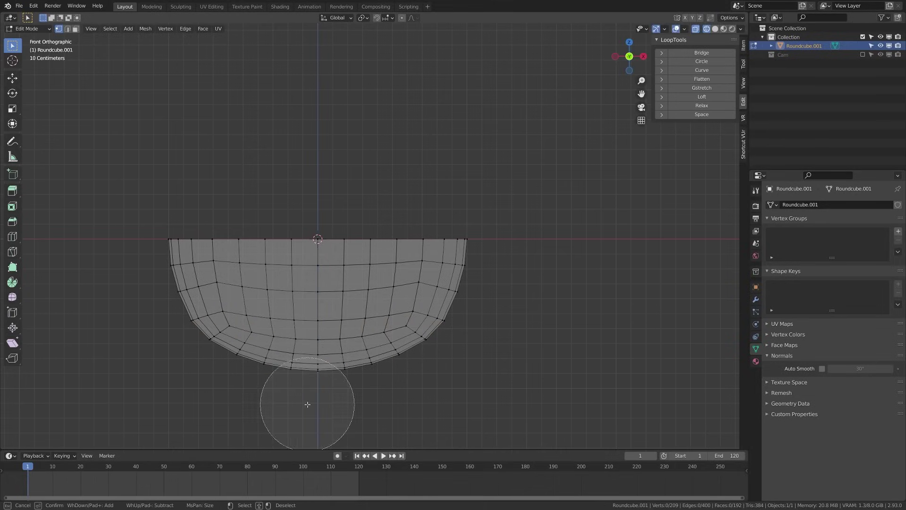
drag(305, 401, 316, 400)
key(Escape)
key(s)
key(z)
click(411, 383)
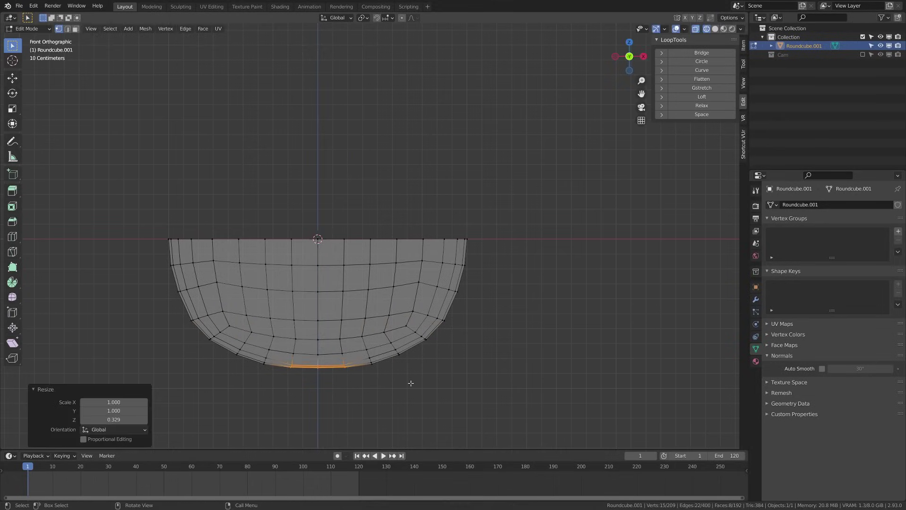
key(alt+a)
key(Tab)
Back in Object Mode with solid display, shade the bowl smooth
key(z)
click(511, 384)
middle_drag(511, 388, 443, 365)
right_click(401, 330)
click(385, 329)
key(KP_1)
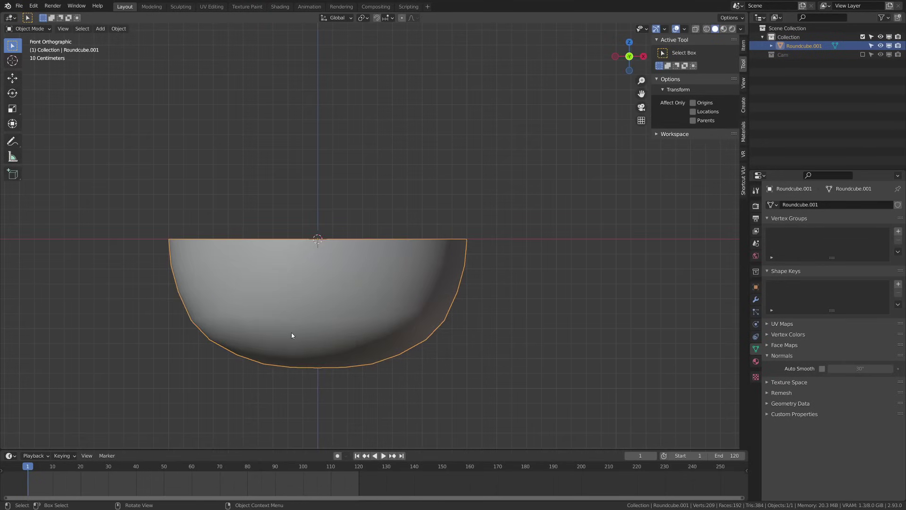
Extrude the bowl's top rim loop straight up along Z into cup walls
key(Tab)
shift+middle_drag(304, 257, 298, 319)
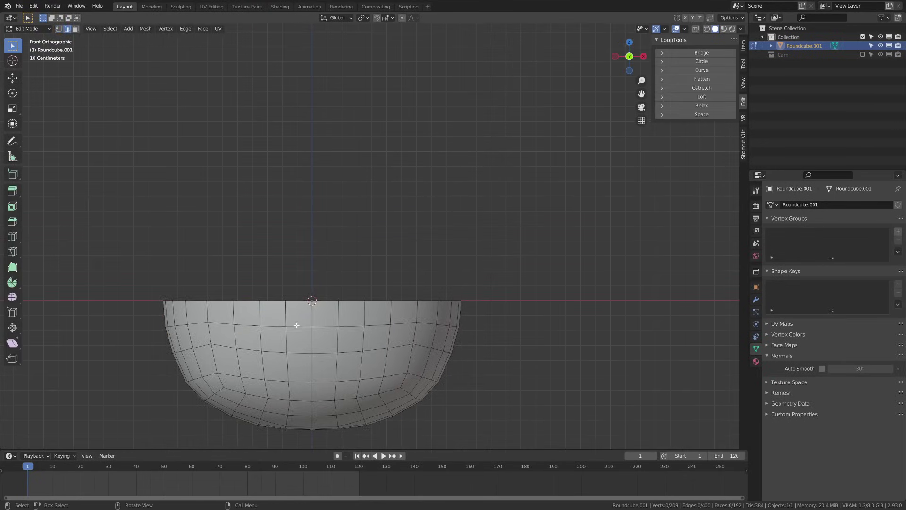
alt+click(250, 300)
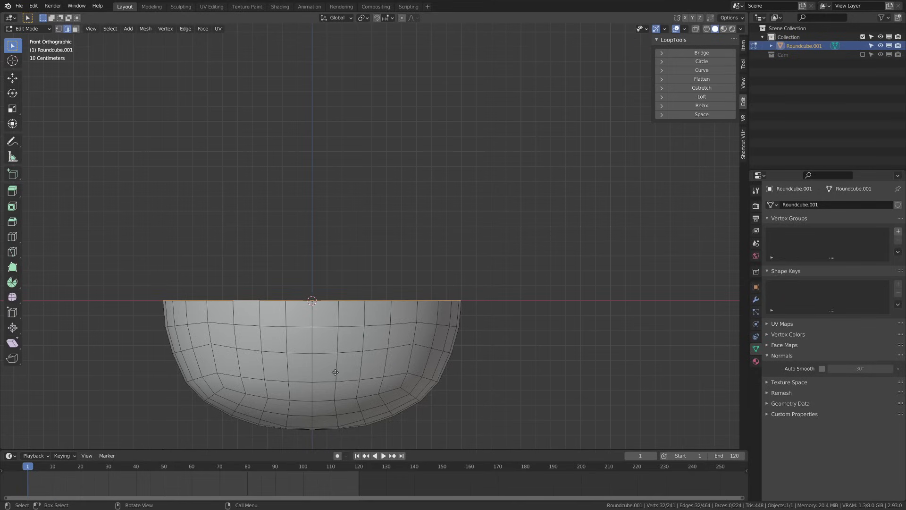
key(e)
key(z)
click(331, 163)
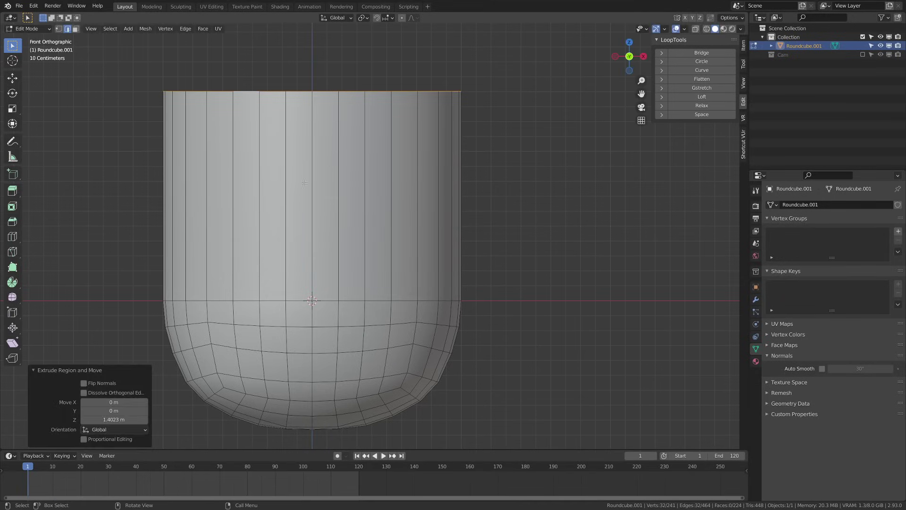
key(alt+a)
Add eight evenly spaced horizontal loop cuts to the cup walls
key(ctrl+r)
scroll(324, 247, up, 7)
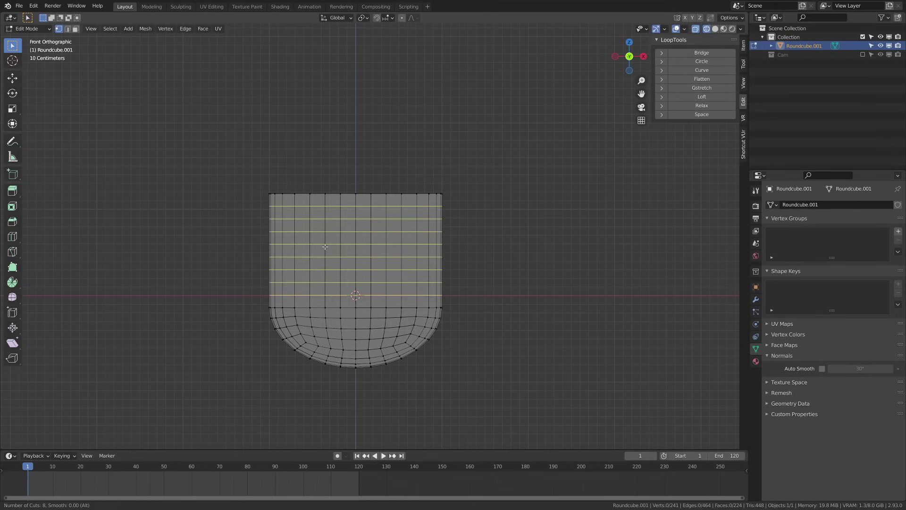
click(324, 247)
right_click(325, 246)
key(alt+a)
Return to Object Mode in solid display and shade the cup smooth
key(ctrl+Tab)
click(335, 311)
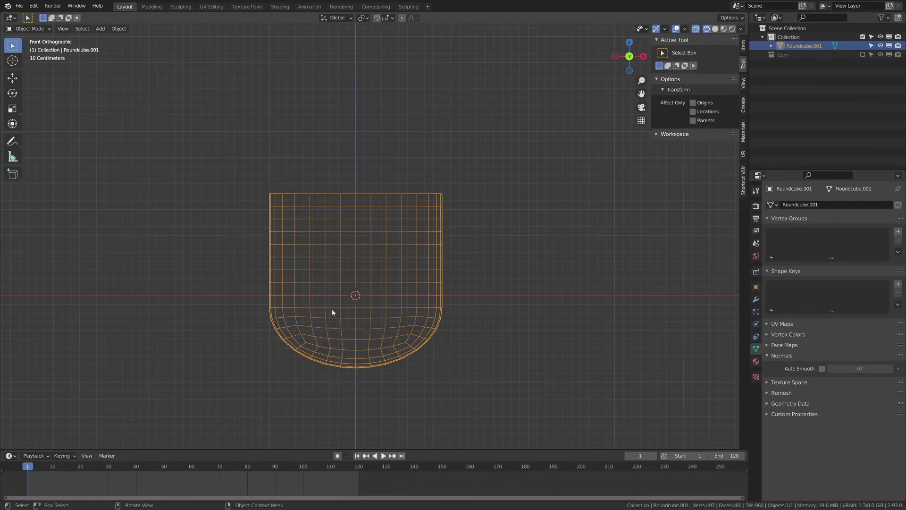
key(z)
click(461, 332)
right_click(367, 307)
click(362, 299)
key(alt+a)
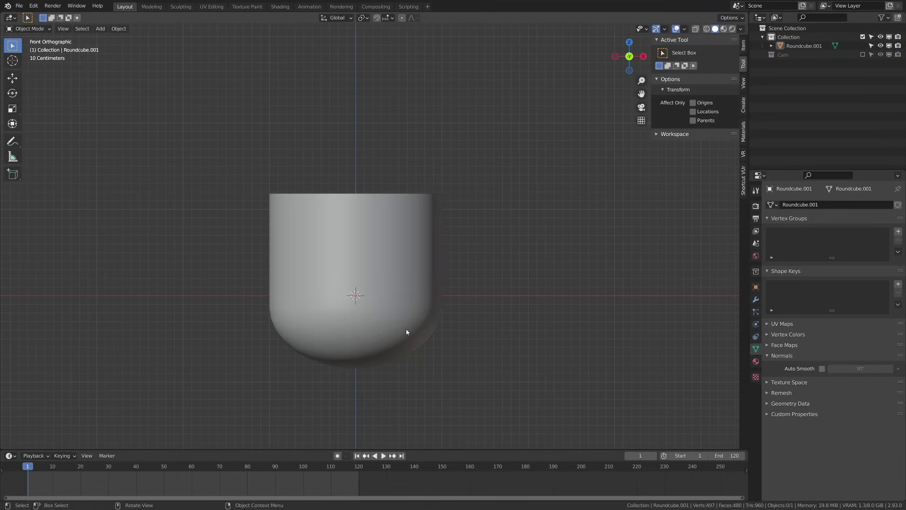
middle_drag(406, 328, 396, 285)
Add a Solidify modifier giving the cup walls 0.25 m thickness
scroll(396, 285, up, 2)
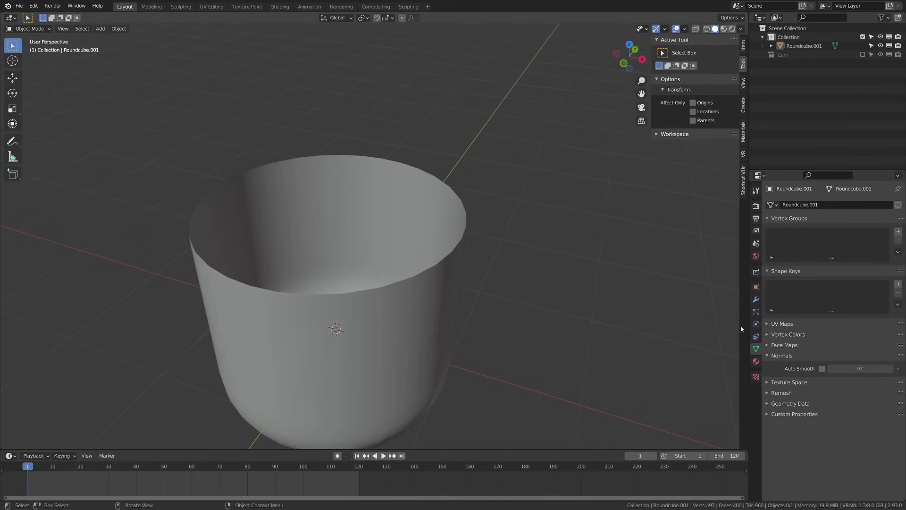
click(756, 287)
click(756, 300)
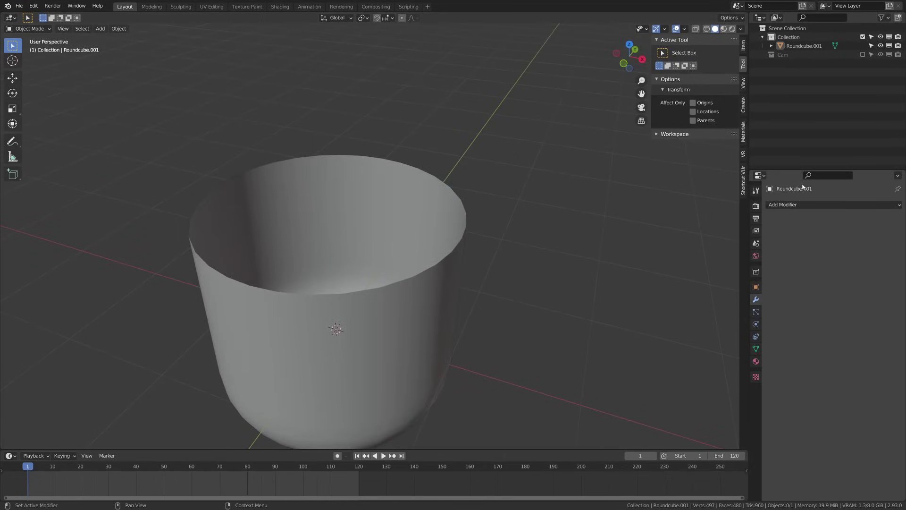
click(784, 204)
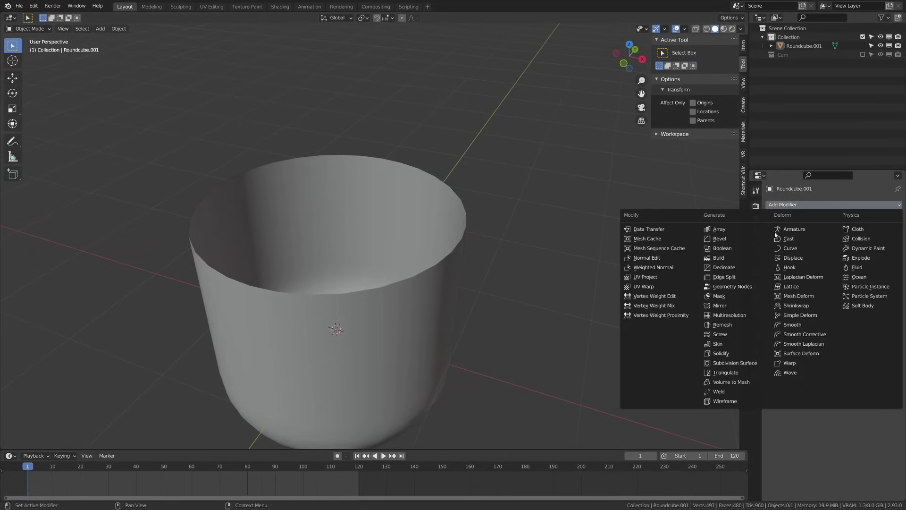
click(727, 354)
click(860, 245)
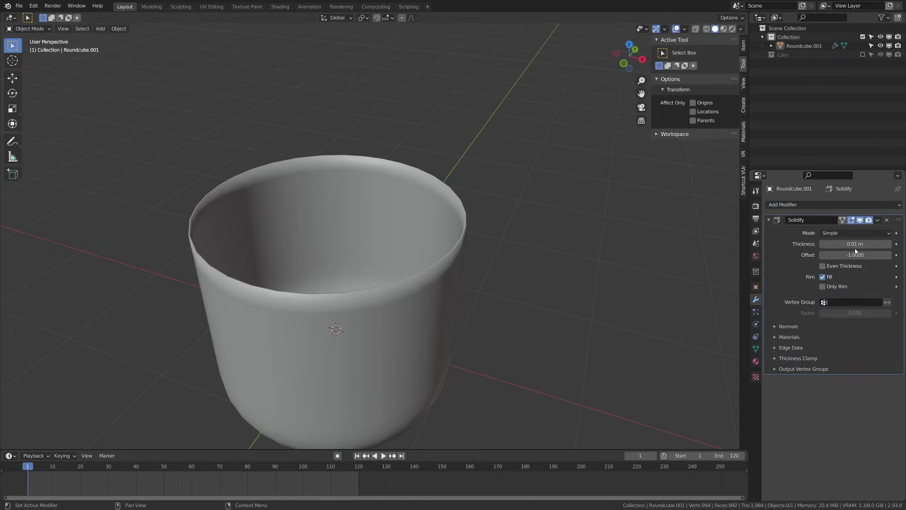
key(Return)
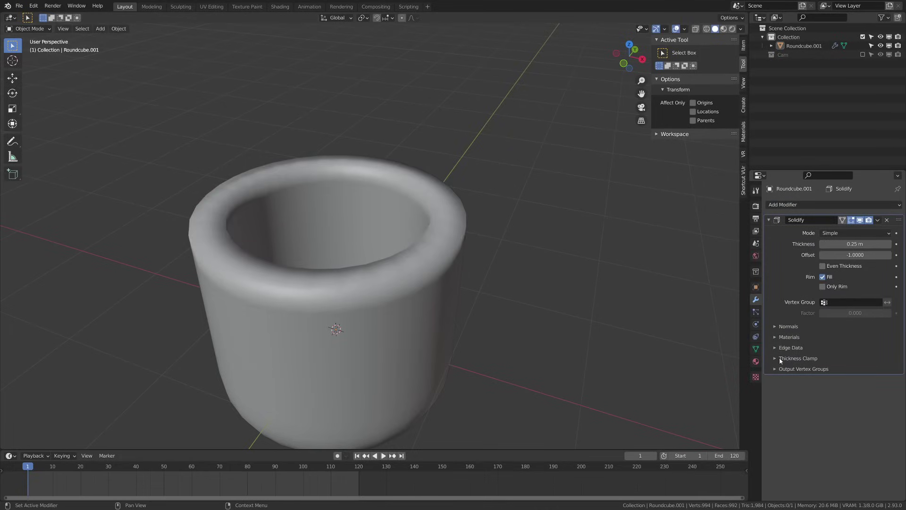
click(775, 329)
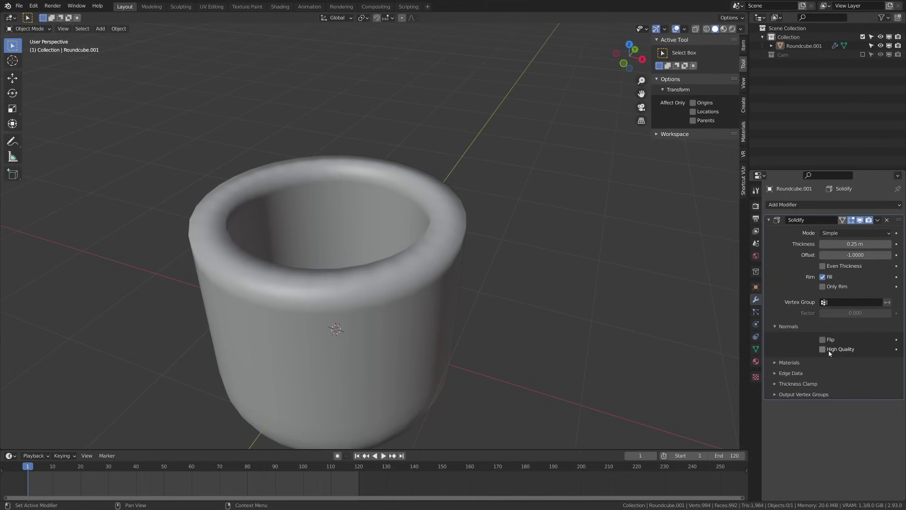
click(777, 328)
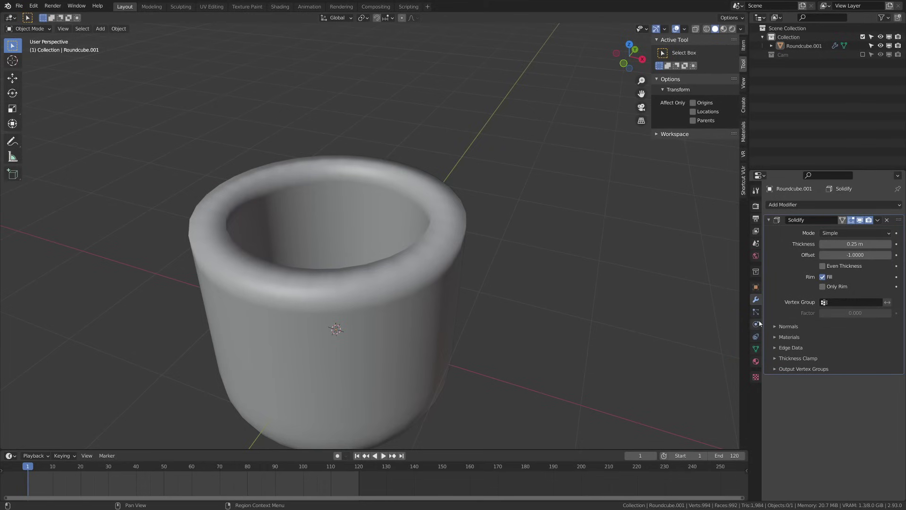
Enable Auto Smooth on the mug's mesh with a 60° angle
click(757, 350)
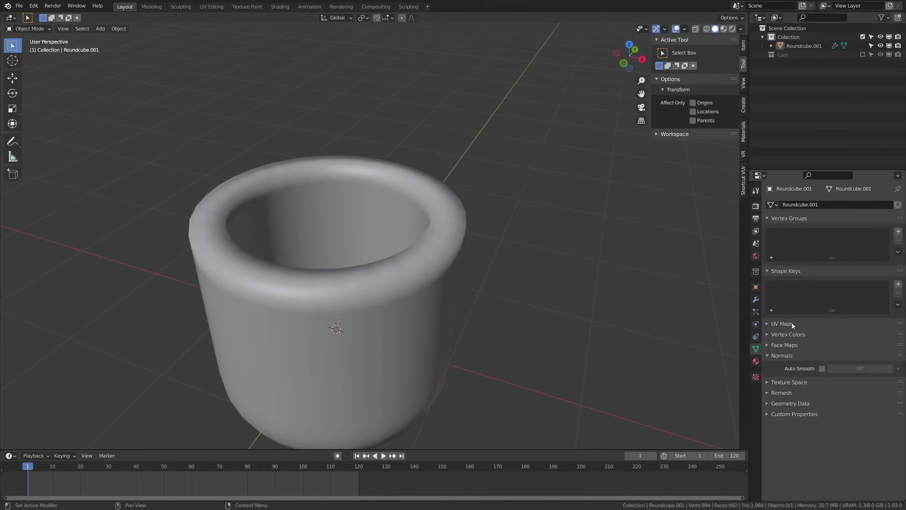
click(822, 369)
mouse_move(524, 321)
middle_down()
mouse_move(503, 336)
mouse_move(715, 360)
middle_up()
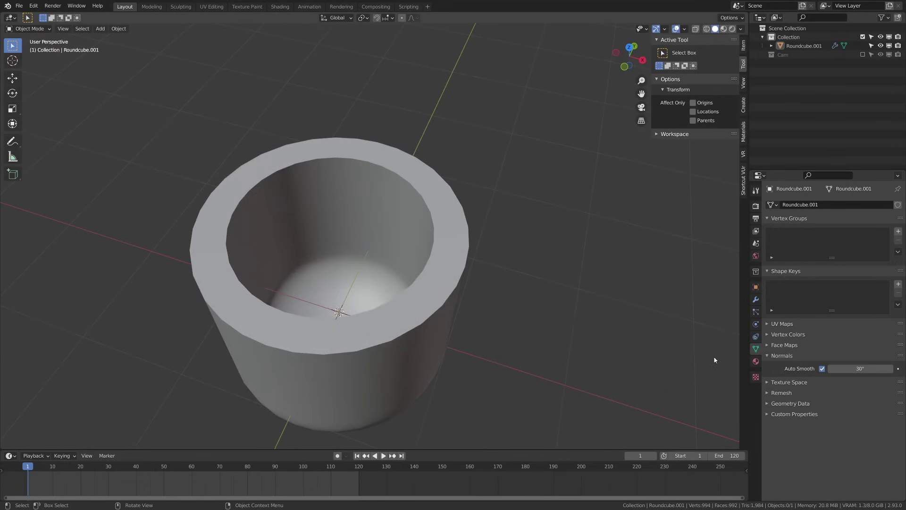
key(Return)
Add a Bevel modifier to the mug
click(756, 299)
click(793, 205)
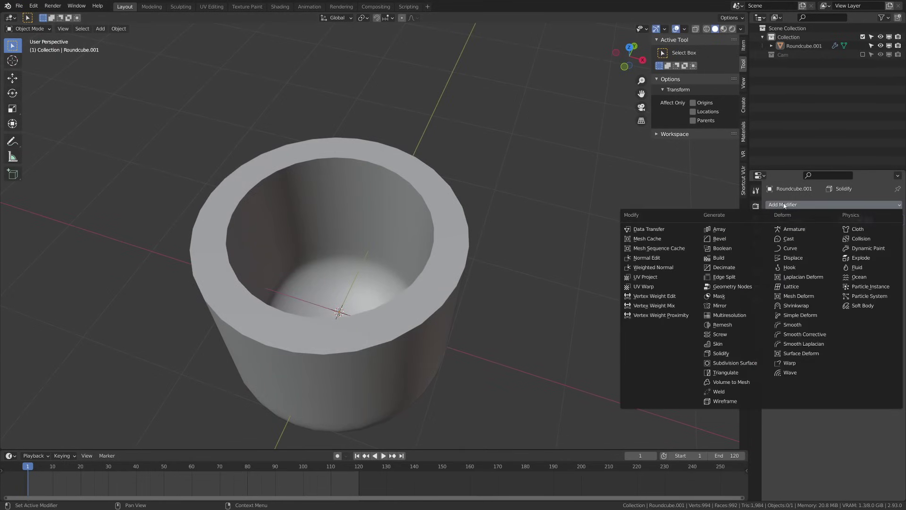
click(728, 239)
middle_drag(518, 329, 527, 295)
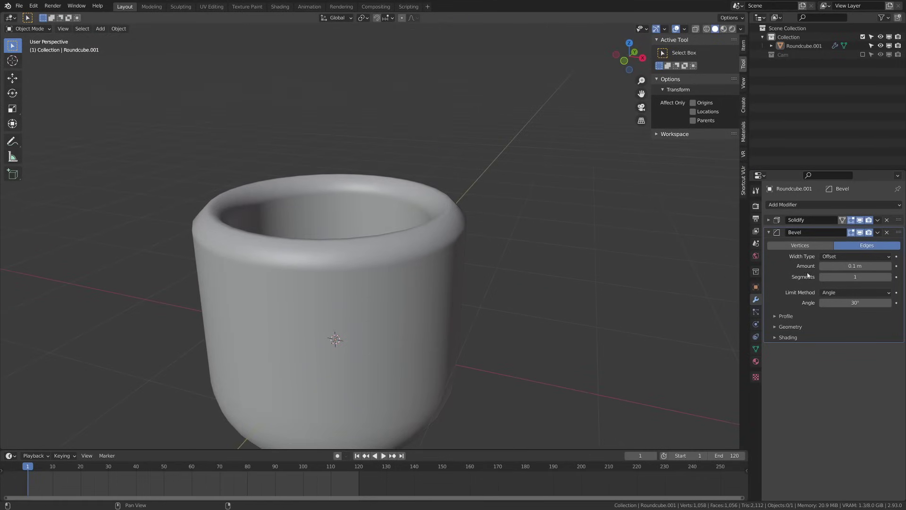
Set the bevel to 0.03 m amount, 60° angle limit and 3 segments
drag(834, 267, 811, 267)
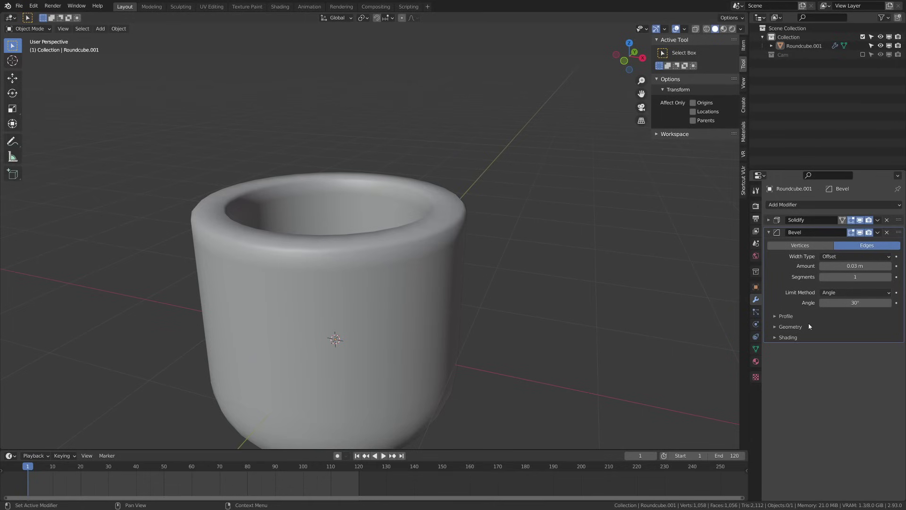
click(846, 303)
key(Return)
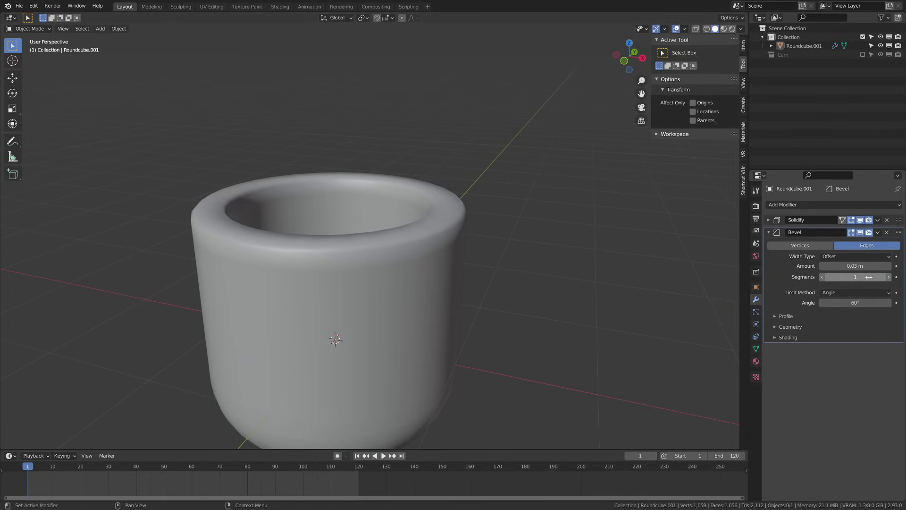
click(890, 277)
click(890, 277)
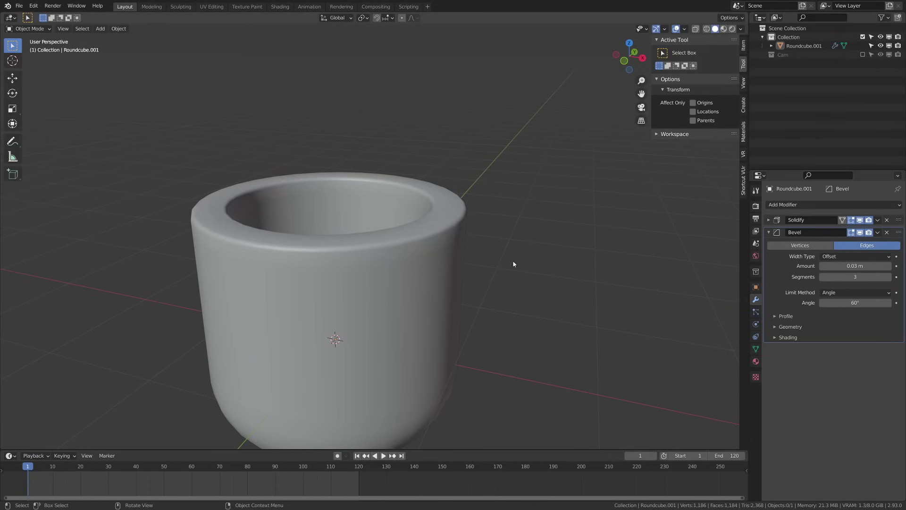
middle_drag(512, 263, 436, 290)
scroll(435, 290, up, 4)
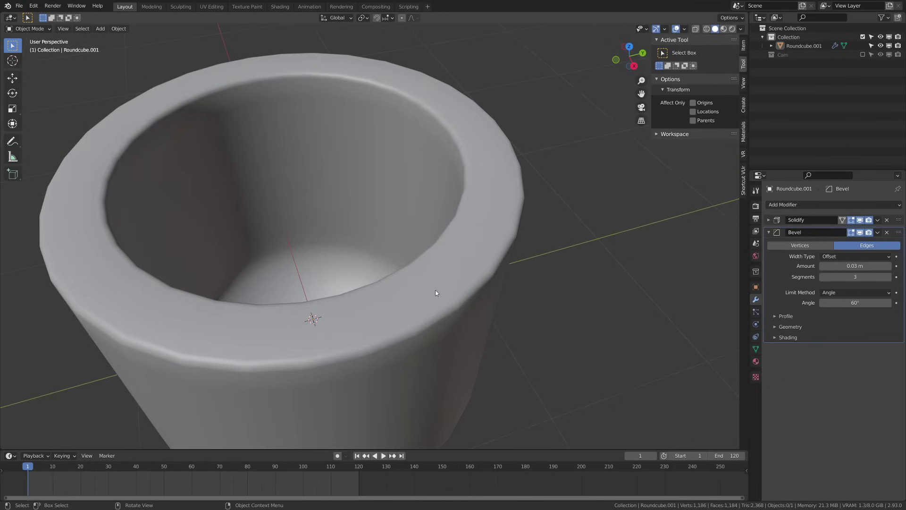
click(769, 232)
click(783, 205)
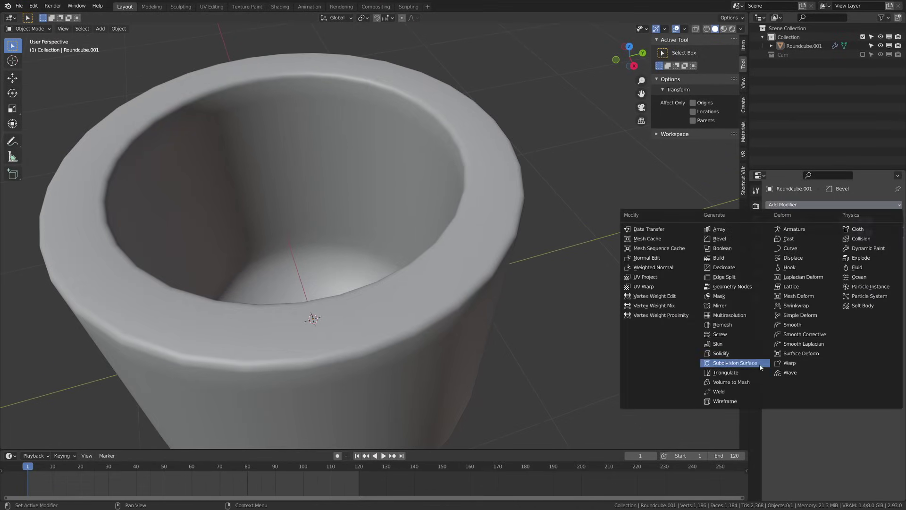
Add a Subdivision Surface modifier at the top of the stack with viewport level raised
click(734, 373)
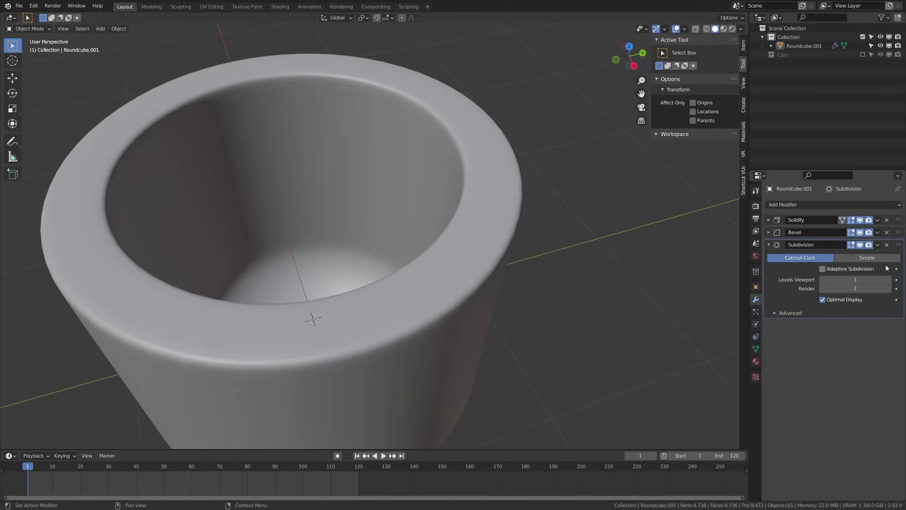
drag(899, 245, 903, 218)
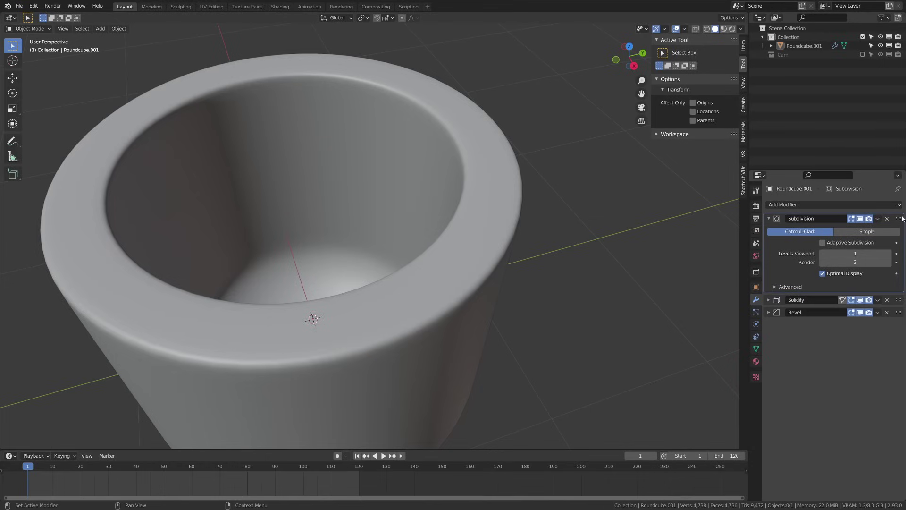
scroll(314, 374, down, 4)
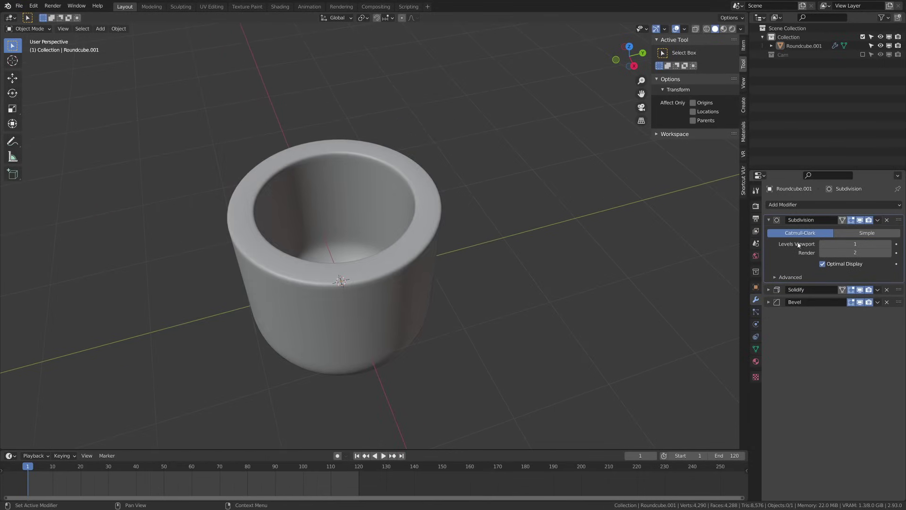
click(889, 244)
click(769, 220)
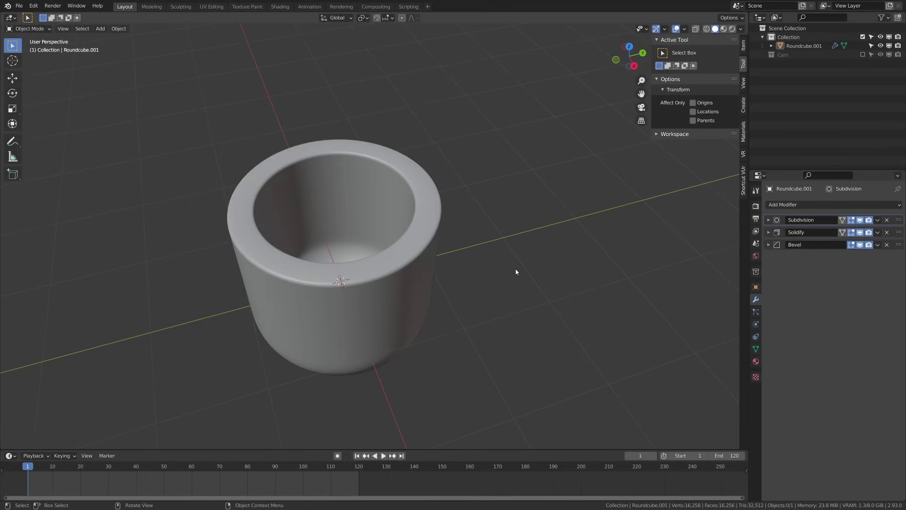
Switch to front orthographic view with the mug centred
middle_drag(516, 272, 294, 252)
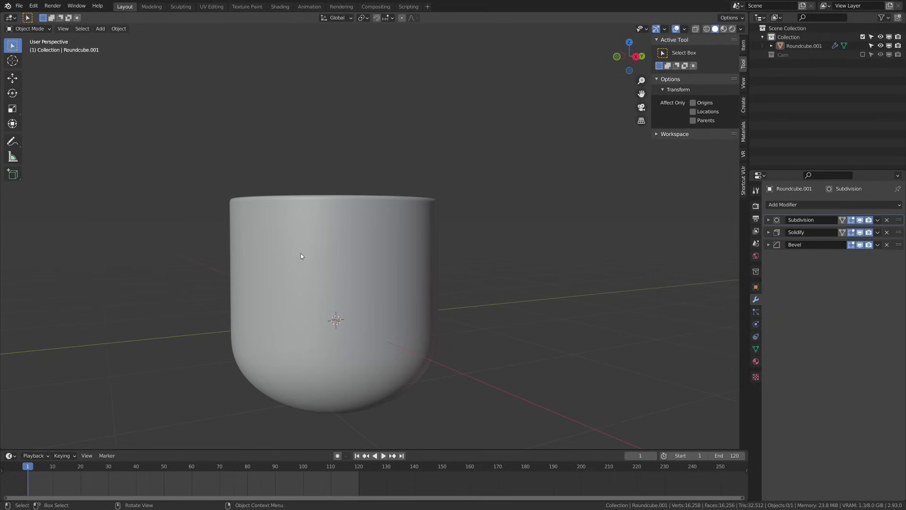
key(KP_1)
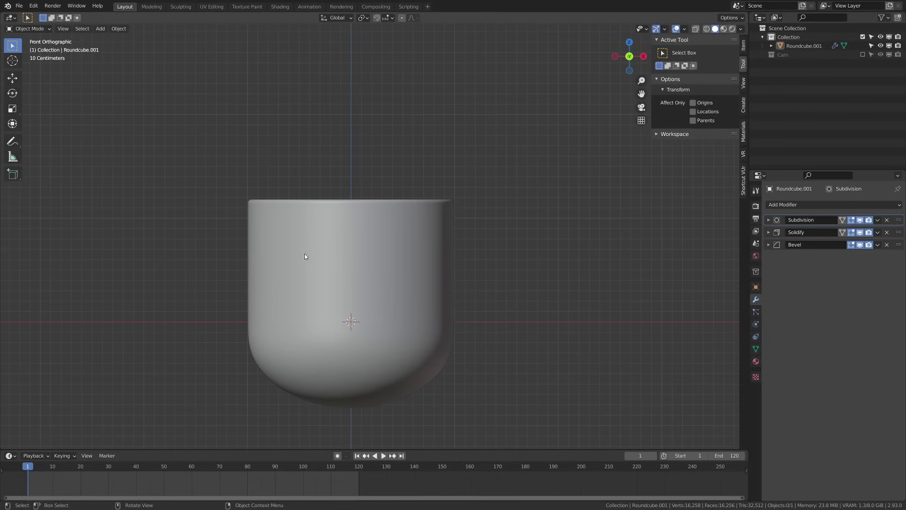
shift+middle_drag(437, 283, 429, 249)
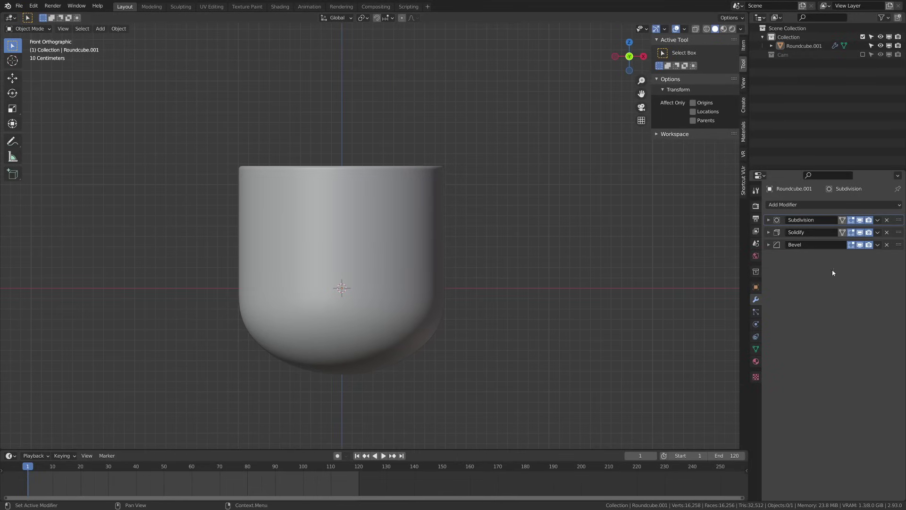
click(768, 245)
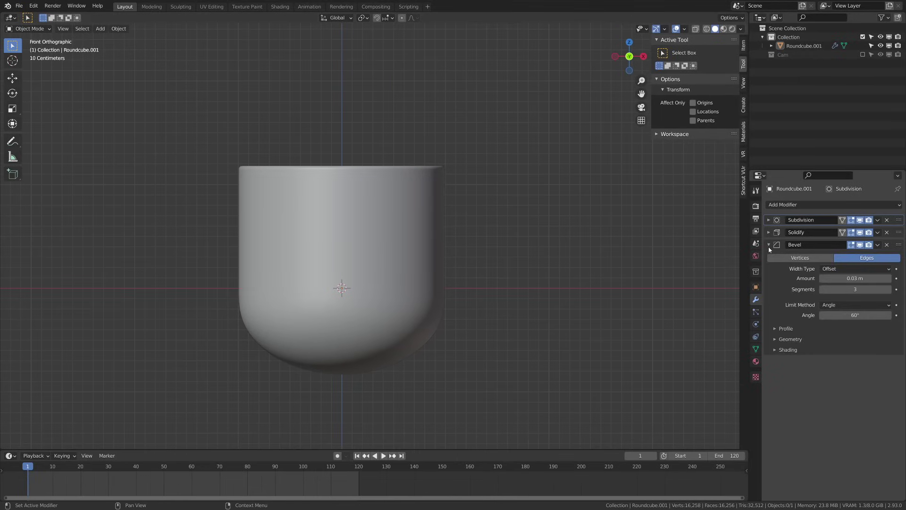
Add a Bezier circle at the origin
middle_drag(411, 221, 412, 217)
middle_drag(412, 217, 417, 218)
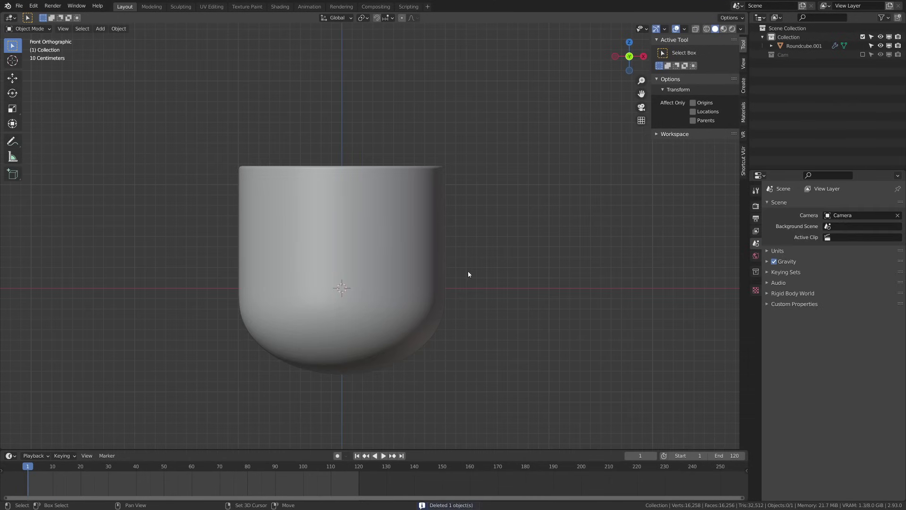
key(shift+a)
mouse_move(468, 271)
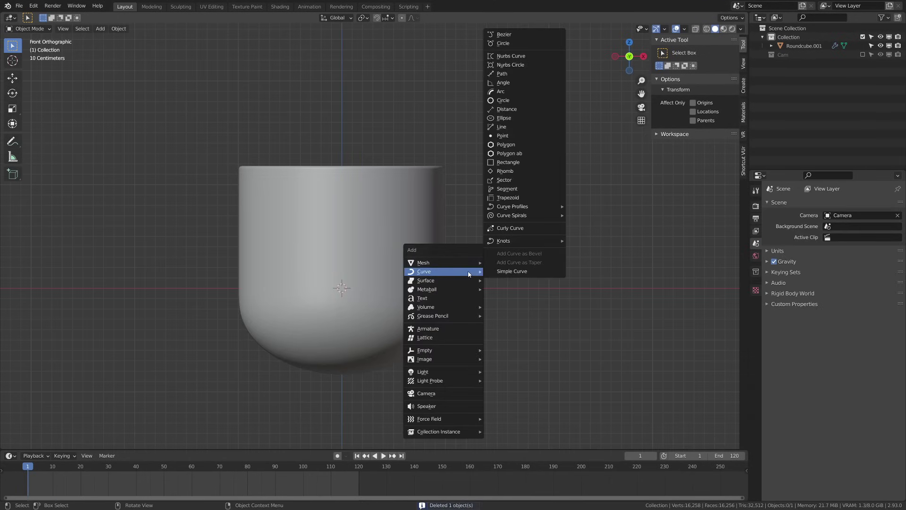
click(503, 43)
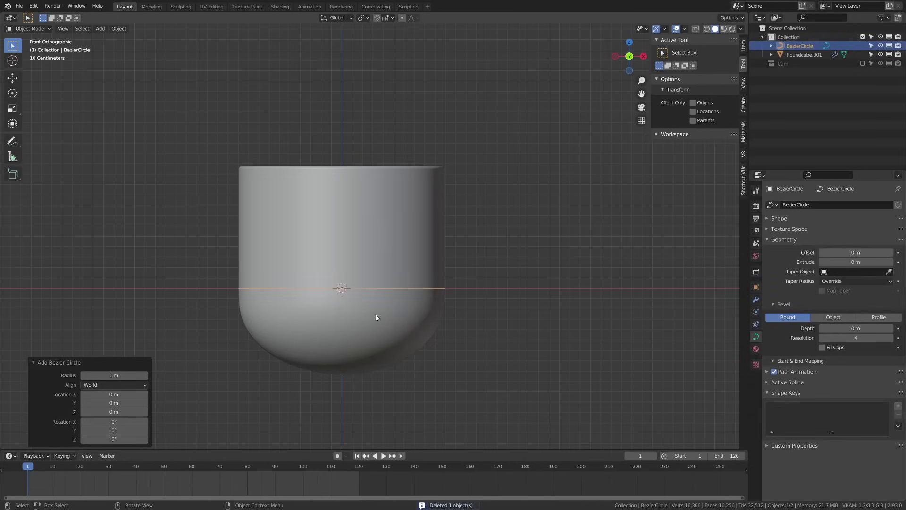
key(z)
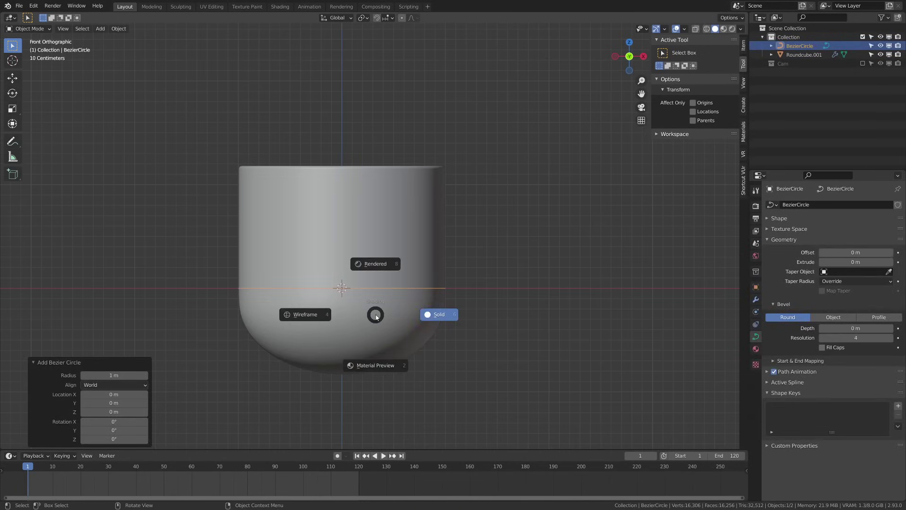
click(430, 312)
Rotate the circle 90° upright and 90° around Z, viewing in wireframe
text(r9)
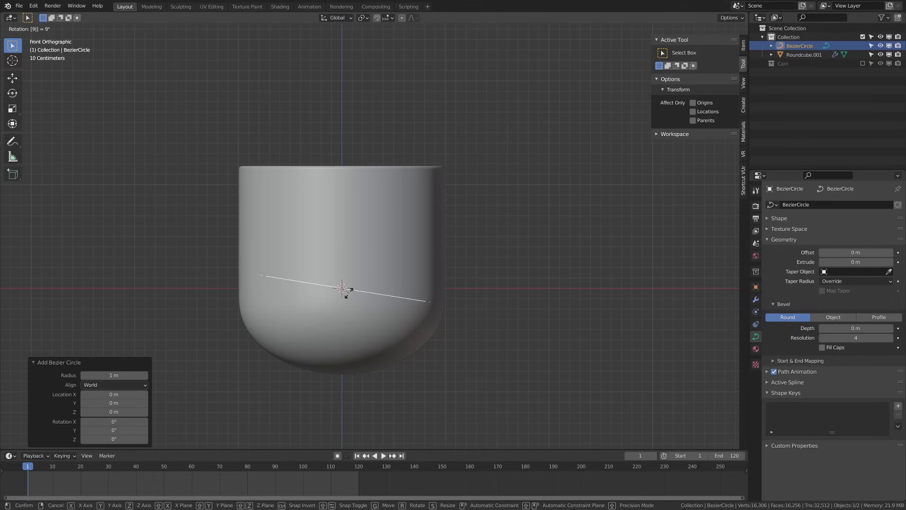
key(Return)
text(rz90)
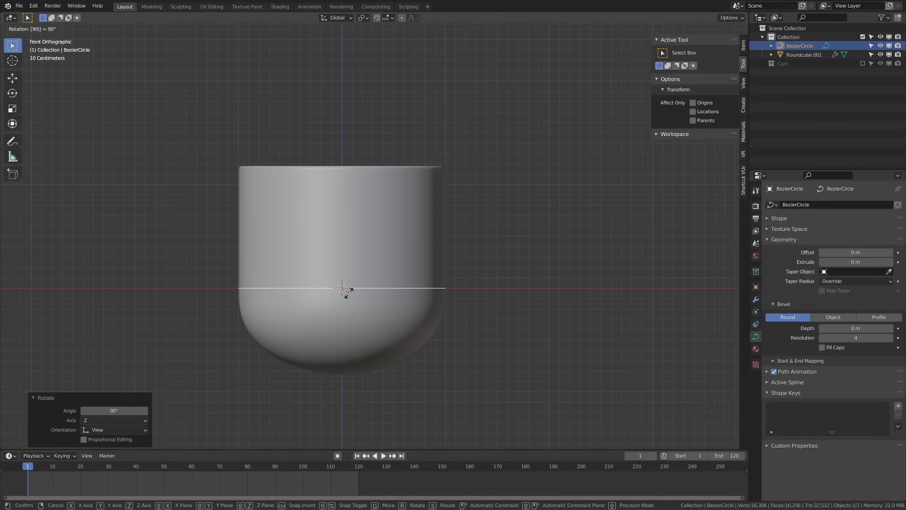
key(Return)
key(z)
click(357, 293)
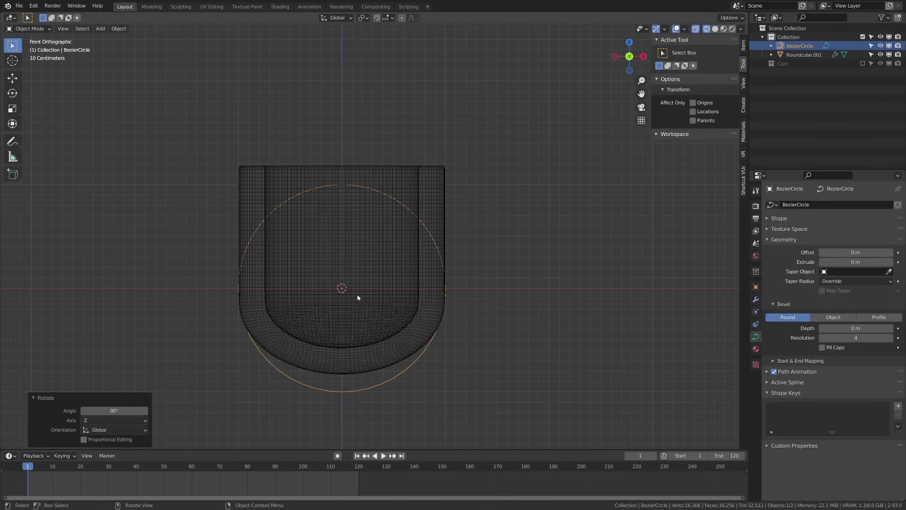
Give the curve 0.25 m bevel depth, then shrink and move the ring beside the mug
click(861, 329)
text(.25)
key(Return)
key(s)
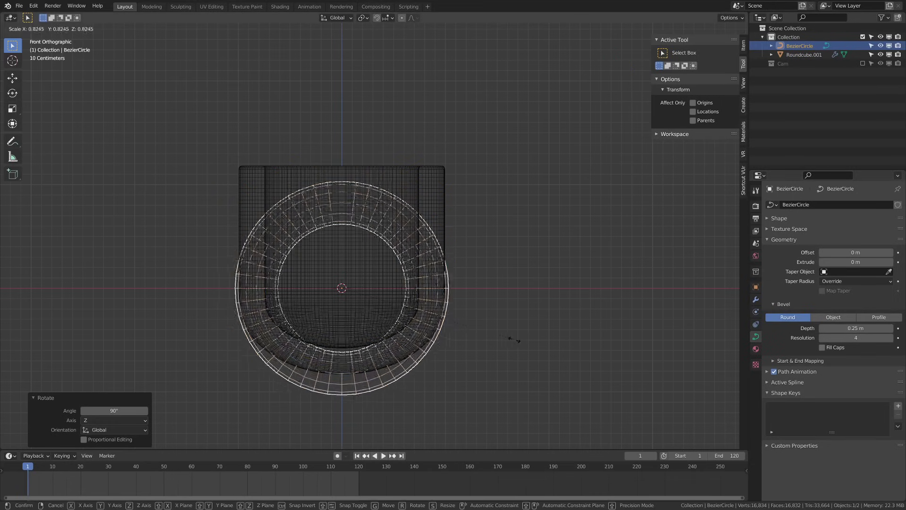
key(Return)
key(g)
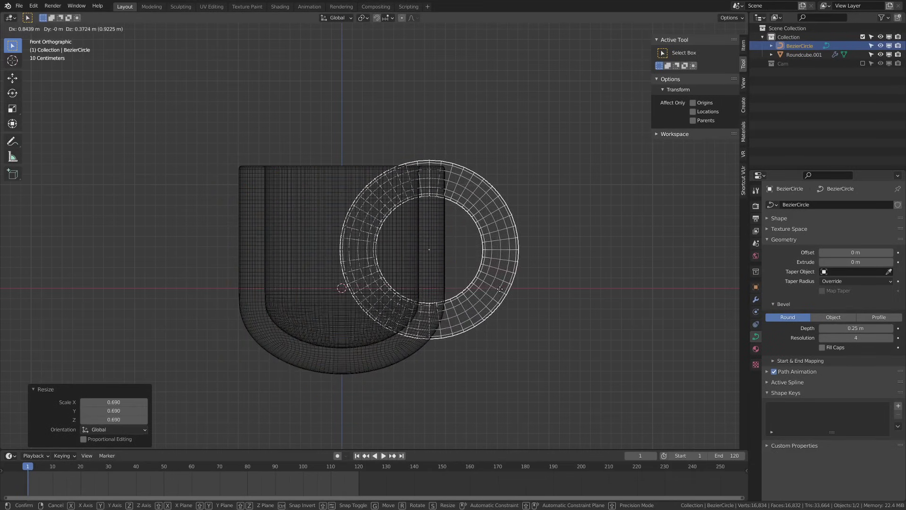
key(Return)
key(s)
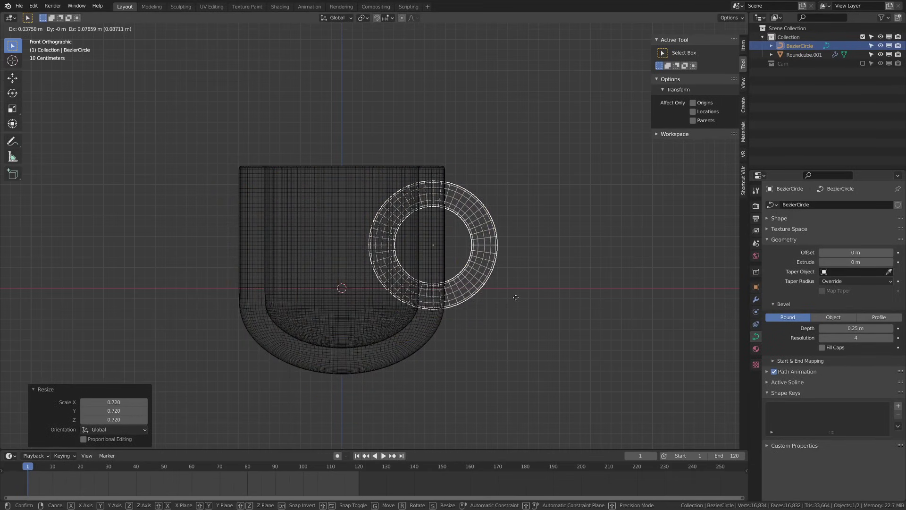
click(514, 302)
Apply the handle ring's scale and reselect it in solid shading
key(ctrl+a)
click(489, 333)
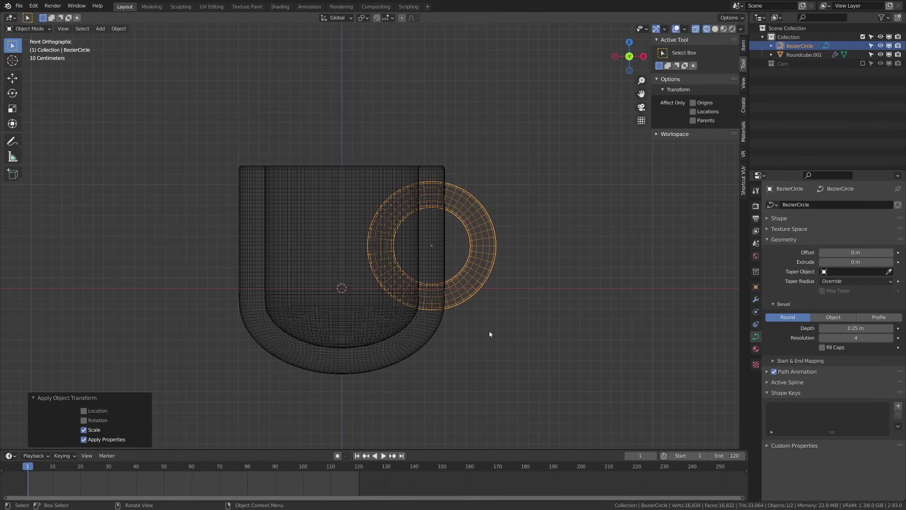
click(662, 303)
click(481, 277)
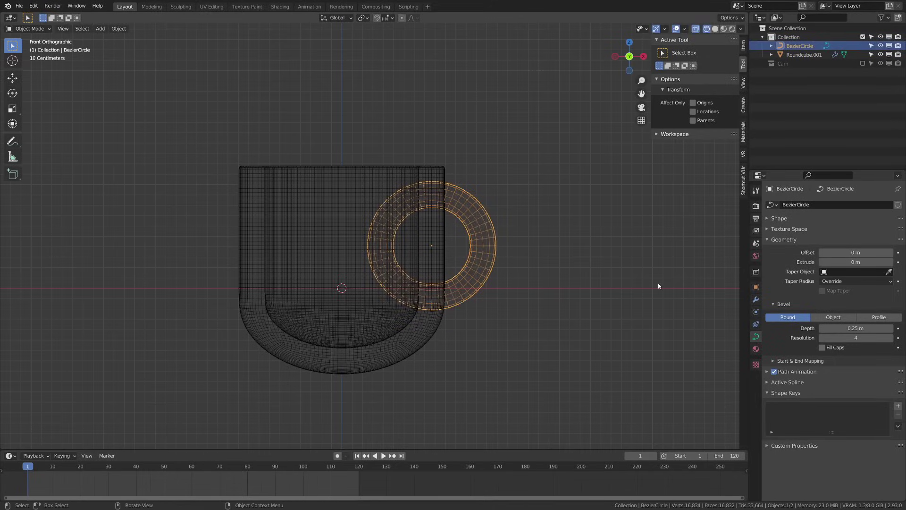
key(shift+z)
Thicken the mug handle's bevel depth to 0.5 m
click(482, 311)
middle_drag(532, 314, 365, 315)
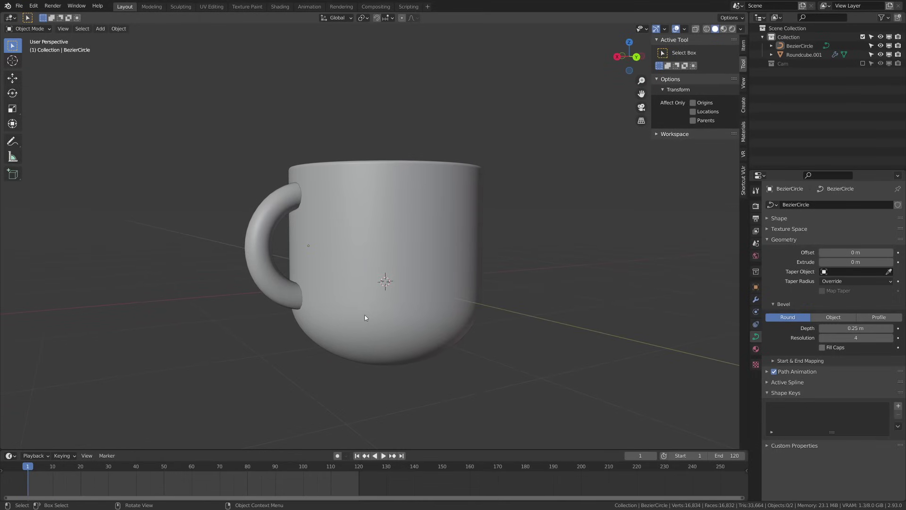
key(KP_1)
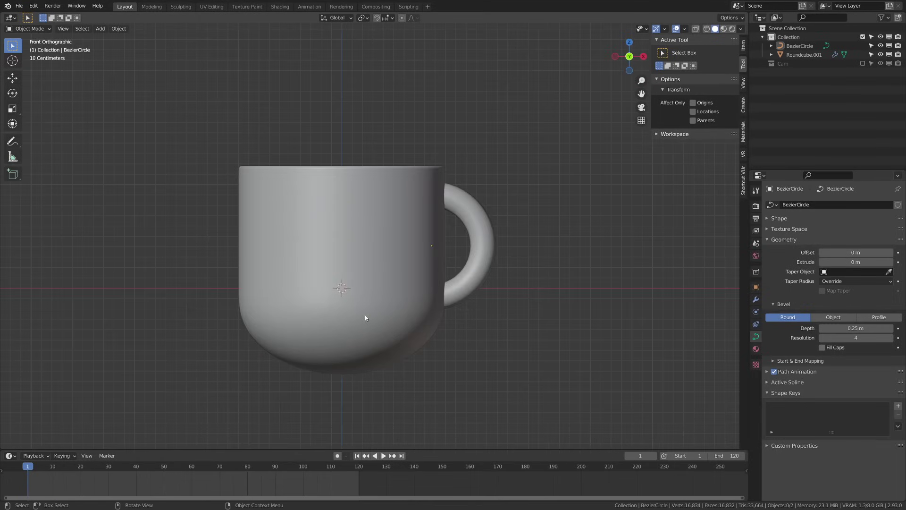
click(474, 278)
key(s)
key(z)
right_click(583, 347)
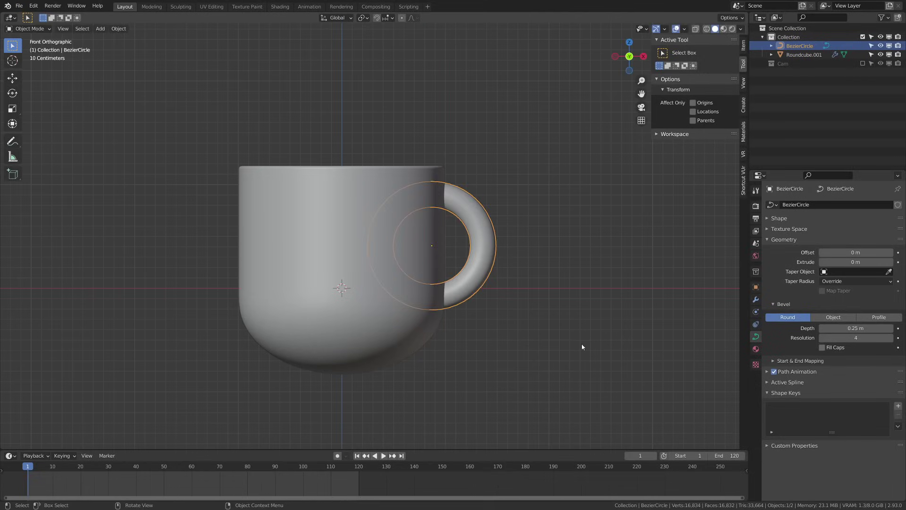
double_click(859, 329)
text(0.5)
key(Return)
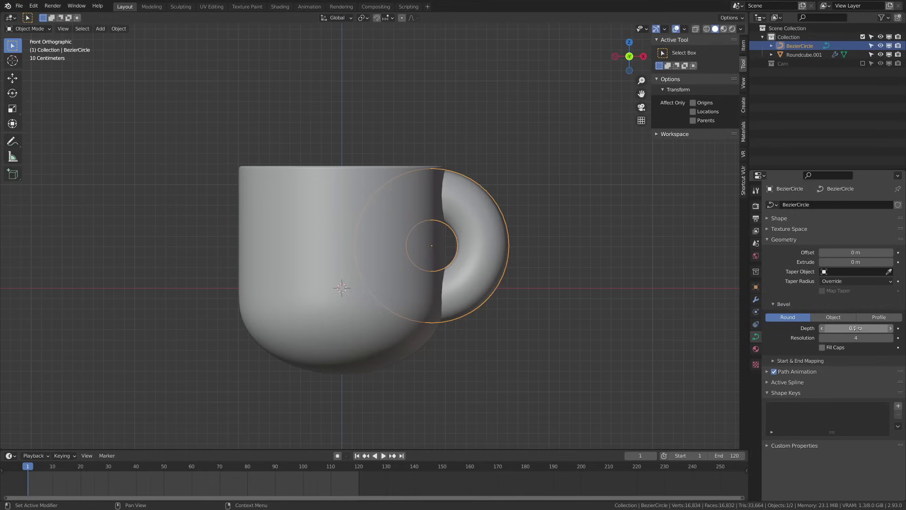
Shrink the handle ring to 0.781 scale and shift it along X against the mug
key(s)
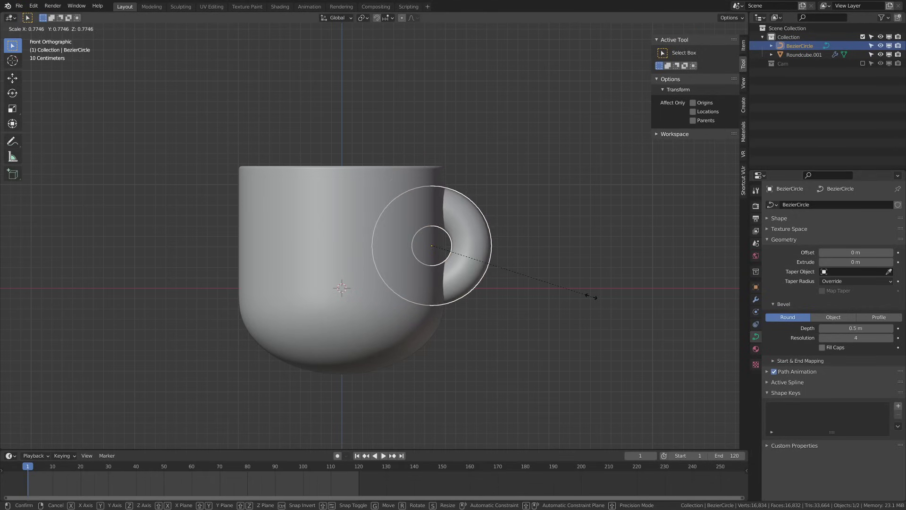
click(512, 284)
key(g)
key(x)
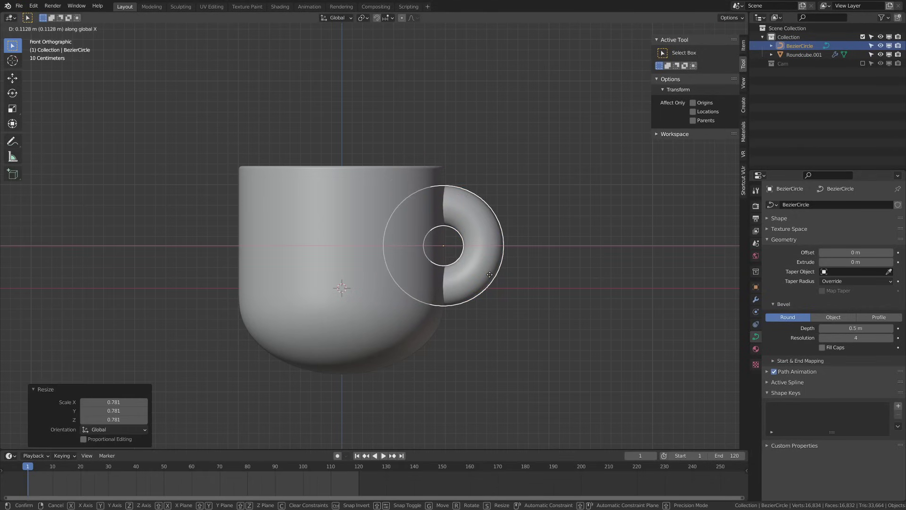
click(491, 278)
Lower the handle's bevel depth to 0.4 m and check it from another angle
key(alt+a)
mouse_move(491, 278)
middle_down()
mouse_move(542, 286)
mouse_move(352, 287)
middle_up()
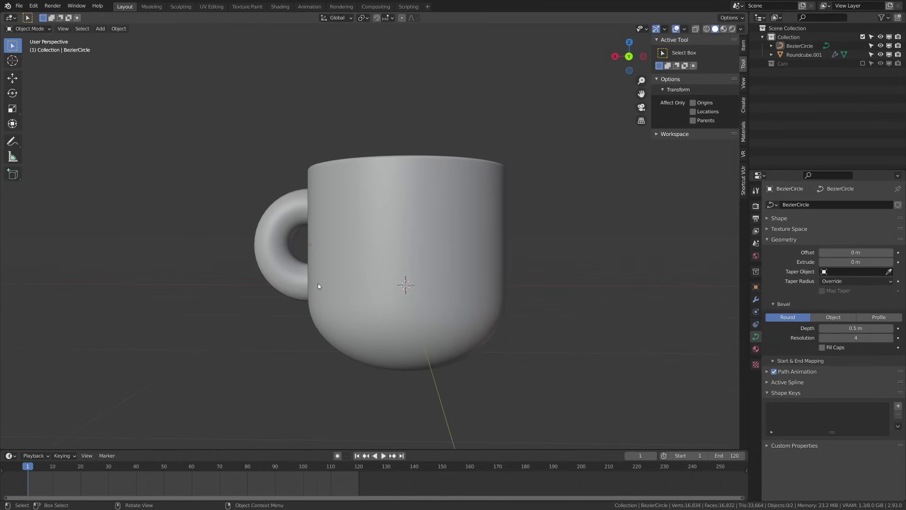
key(KP_1)
drag(855, 329, 845, 328)
middle_drag(595, 342, 561, 346)
key(KP_1)
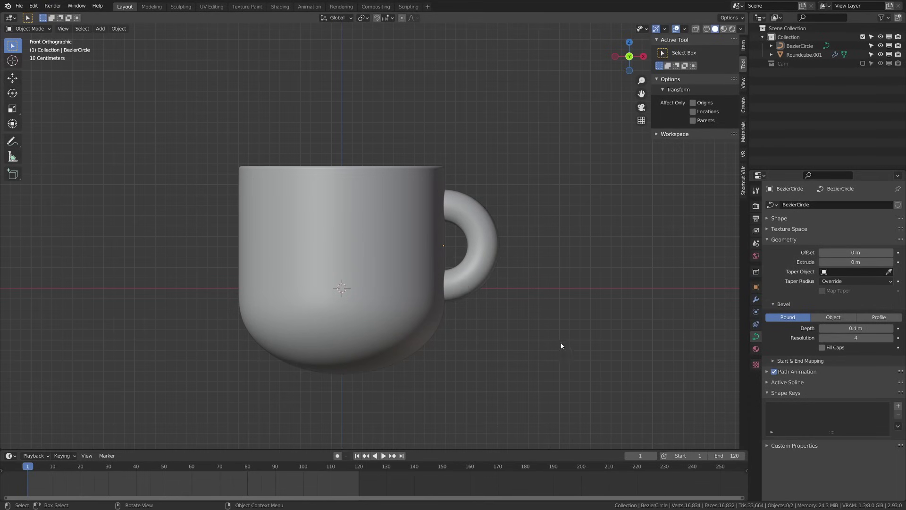
Inspect the handle curve's points in wireframe, then return to solid object mode
click(487, 272)
key(Tab)
key(shift+z)
click(405, 247)
key(x)
key(Tab)
key(shift+z)
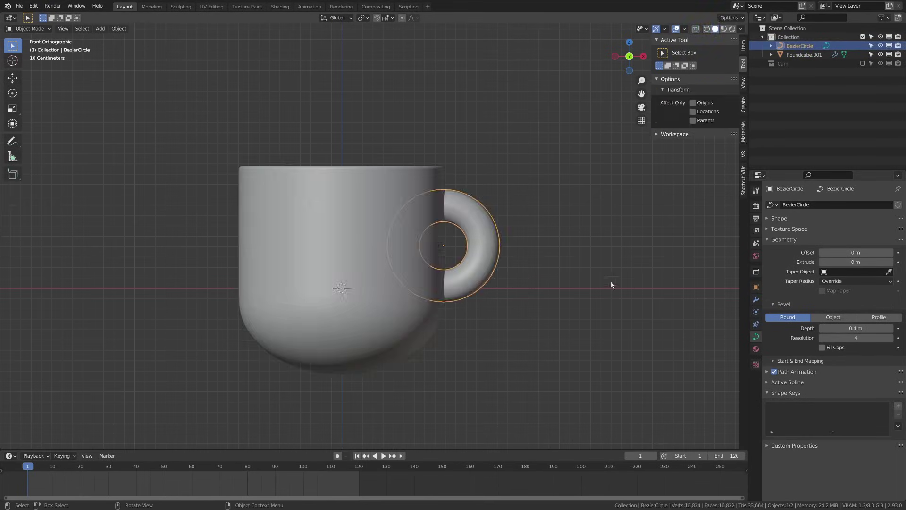
key(alt+a)
Save, then select the mug body's base vertices in edit mode and flatten them
middle_drag(469, 327, 426, 241)
scroll(427, 313, down, 3)
key(ctrl+s)
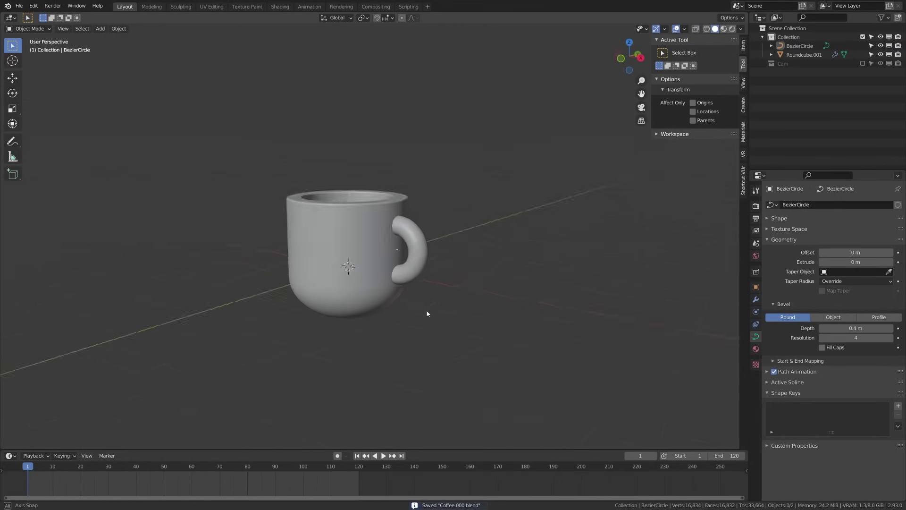
key(KP_1)
scroll(401, 325, up, 3)
click(350, 349)
key(Tab)
key(shift+z)
key(c)
drag(302, 383, 382, 387)
key(Tab)
key(shift+z)
Try switching the mug to Sculpt mode, then undo back to object mode
key(Tab)
middle_drag(460, 381, 374, 246)
alt+click(390, 268)
key(Tab)
key(ctrl+Tab)
click(381, 343)
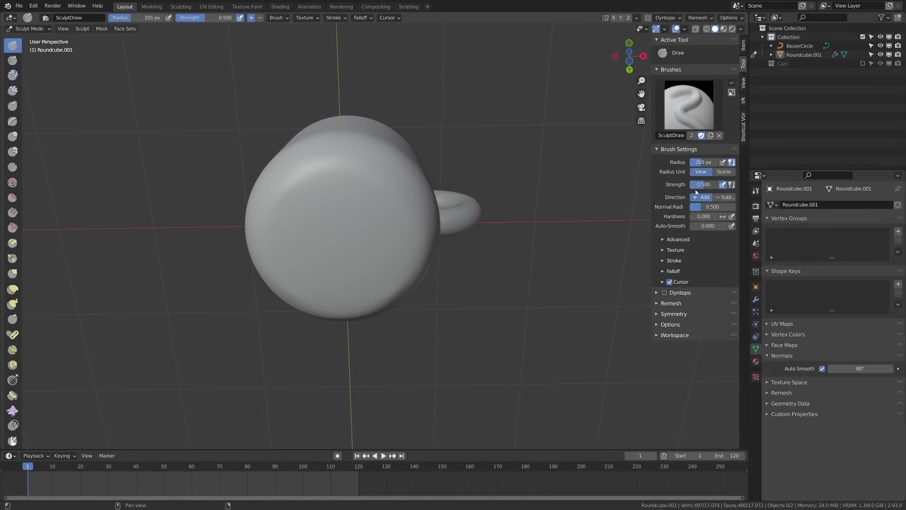
key(ctrl+z)
scroll(314, 335, up, 2)
Scale the mug's base geometry from below and save the file
key(Tab)
mouse_move(406, 295)
middle_down()
mouse_move(314, 336)
mouse_move(326, 279)
middle_up()
click(418, 284)
key(s)
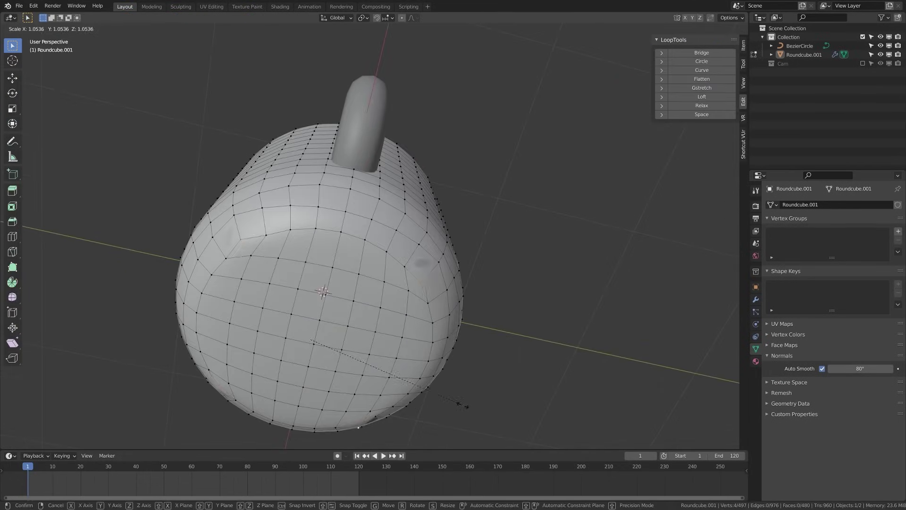
click(461, 405)
middle_drag(293, 236, 346, 281)
Move the Subdivision modifier below Bevel in the mug body's stack for a smooth rim
key(Tab)
key(a)
key(alt+a)
key(ctrl+s)
middle_drag(378, 213, 448, 326)
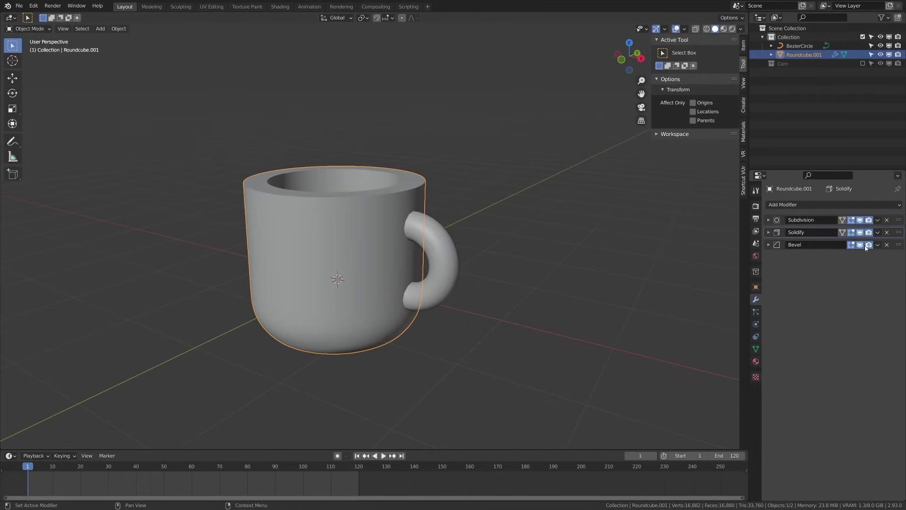
middle_drag(448, 236, 448, 307)
key(Tab)
key(Tab)
scroll(354, 265, up, 1)
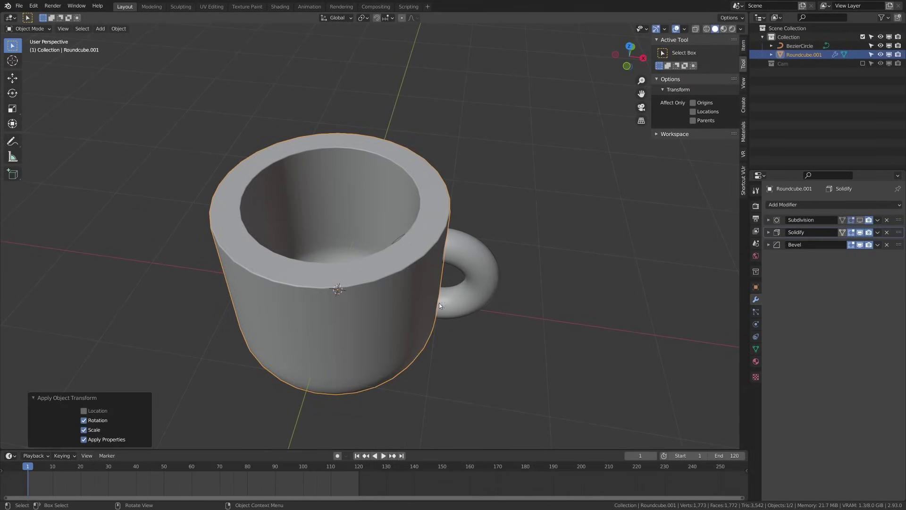
click(769, 244)
click(877, 244)
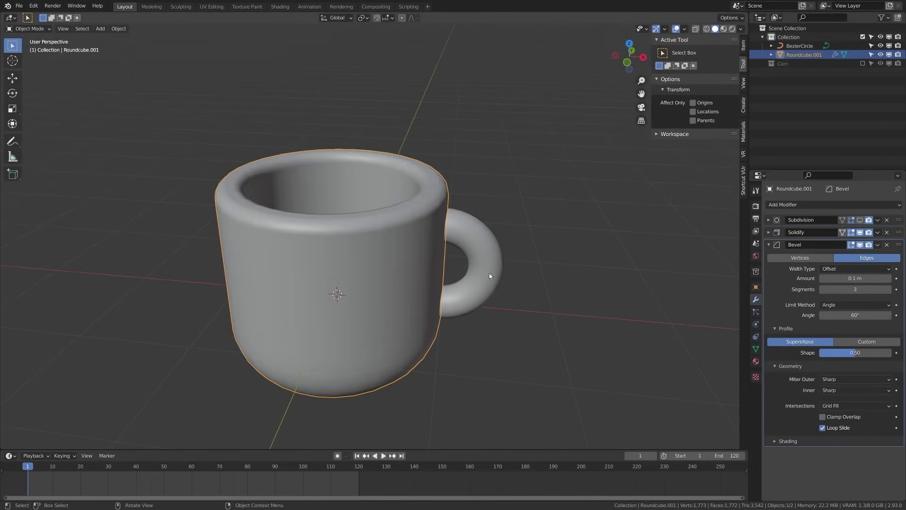
ctrl+click(769, 220)
scroll(522, 246, up, 3)
middle_drag(522, 246, 488, 280)
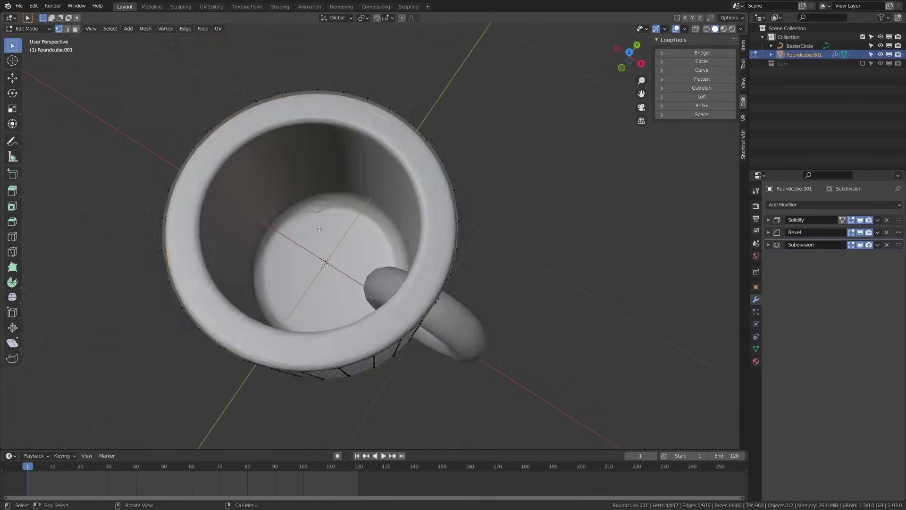
key(KP_1)
click(495, 271)
Slightly enlarge the handle ring, save, and set the left view to top-down
key(s)
click(495, 271)
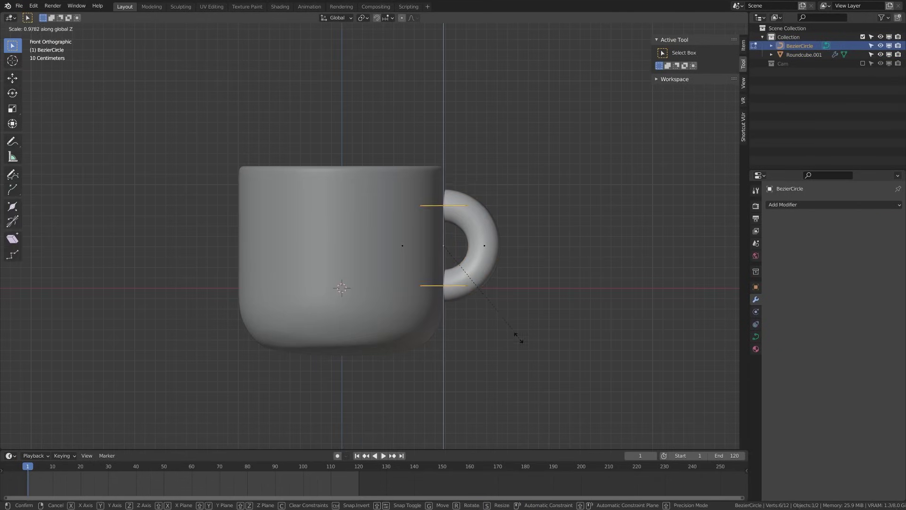
key(ctrl+s)
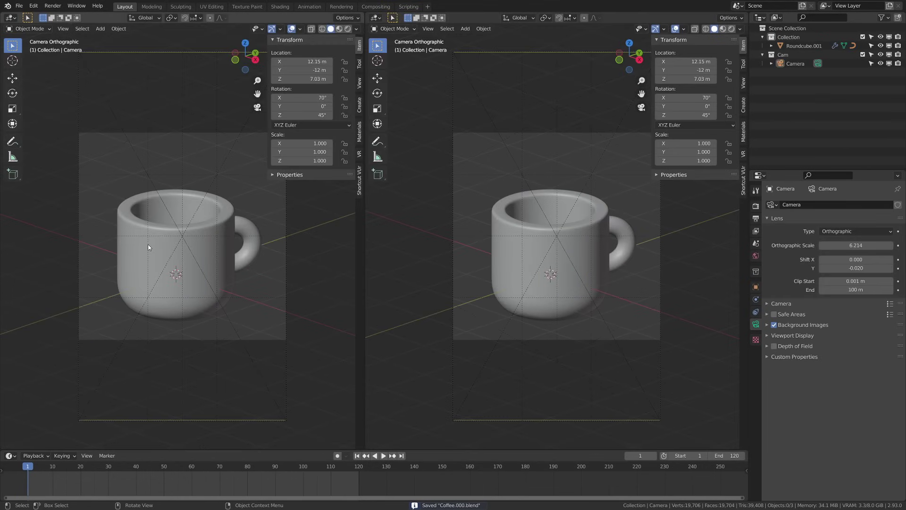
key(KP_7)
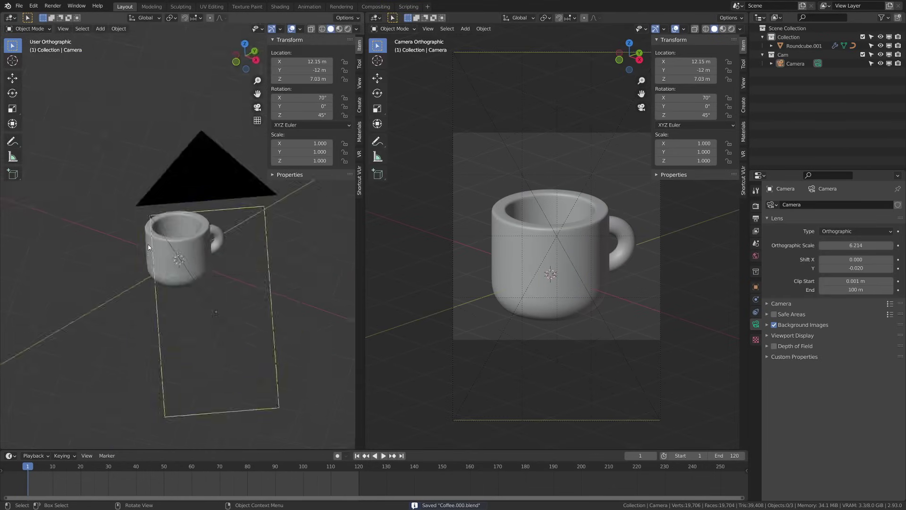
scroll(149, 244, up, 3)
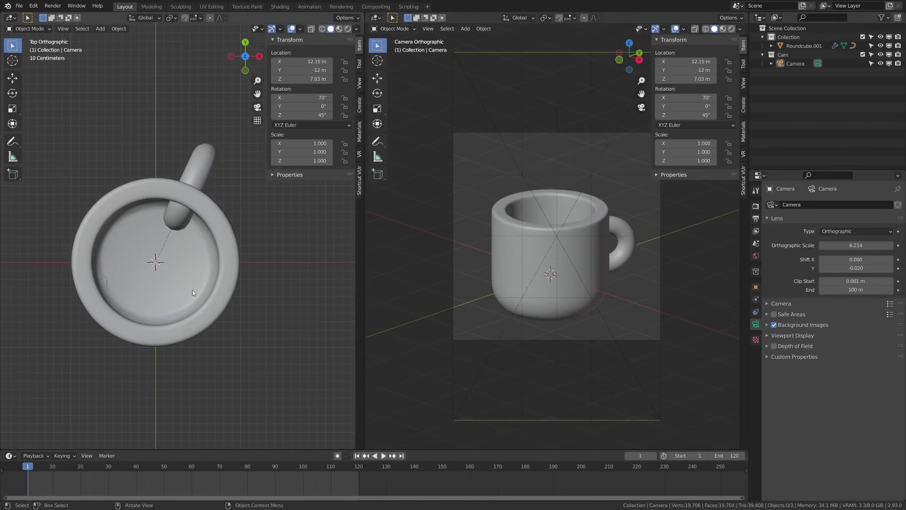
Add a circle mesh scaled to 0.908 to fit inside the mug
key(shift+a)
mouse_move(191, 290)
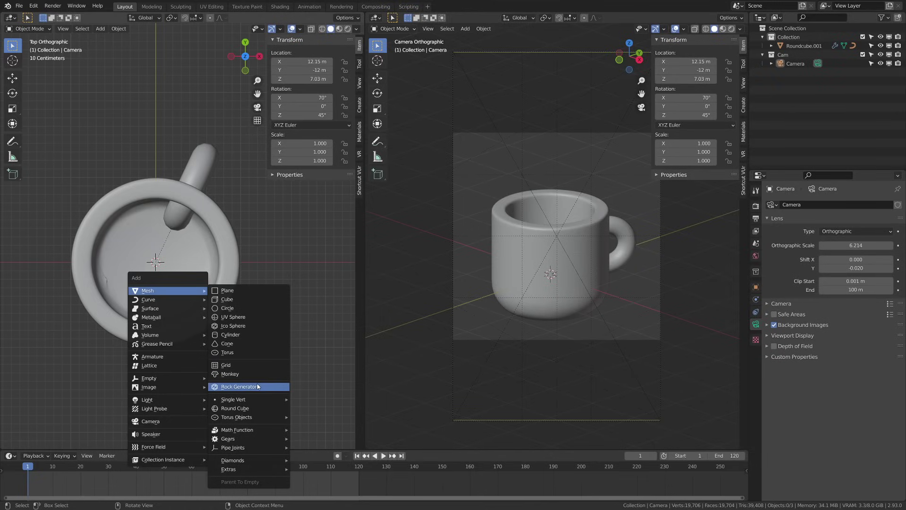
click(247, 310)
key(s)
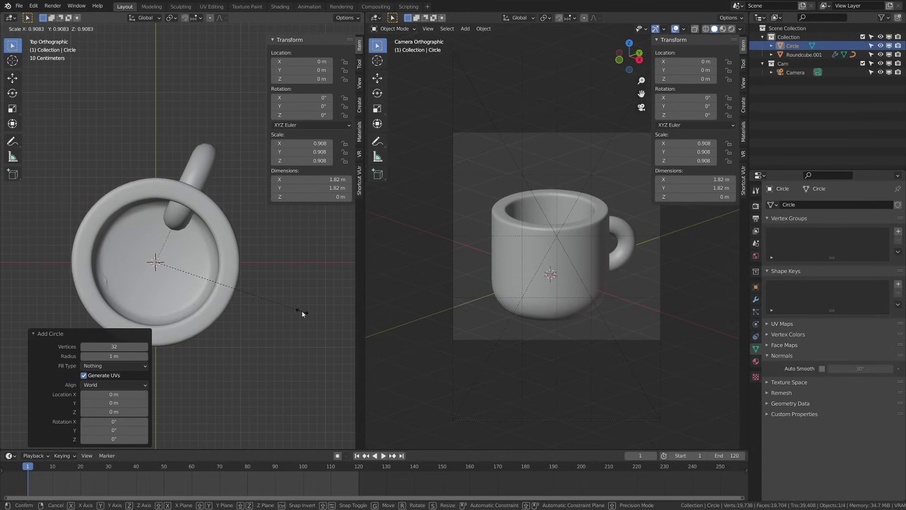
click(289, 310)
Fill the circle with Grid Fill in edit mode, viewed as wireframe
key(ctrl+Tab)
click(307, 313)
middle_drag(282, 319, 258, 298)
key(z)
click(168, 299)
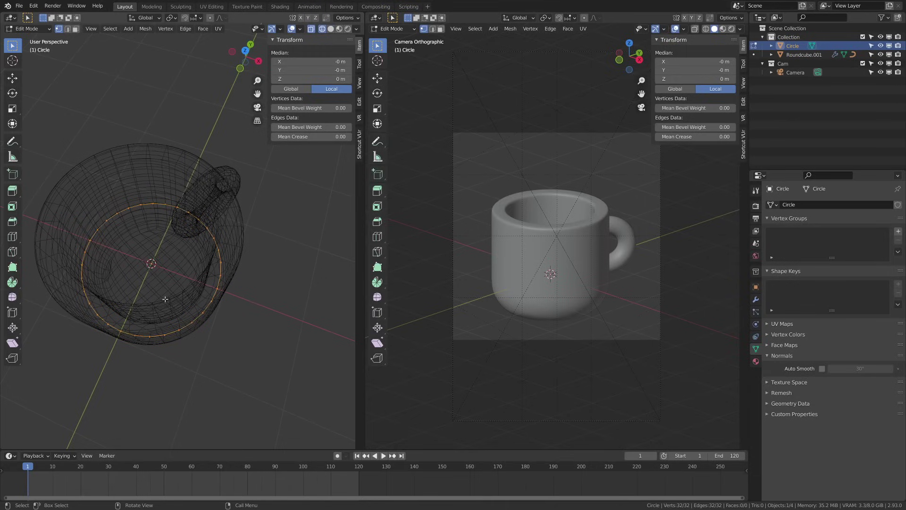
key(F3)
text(grid)
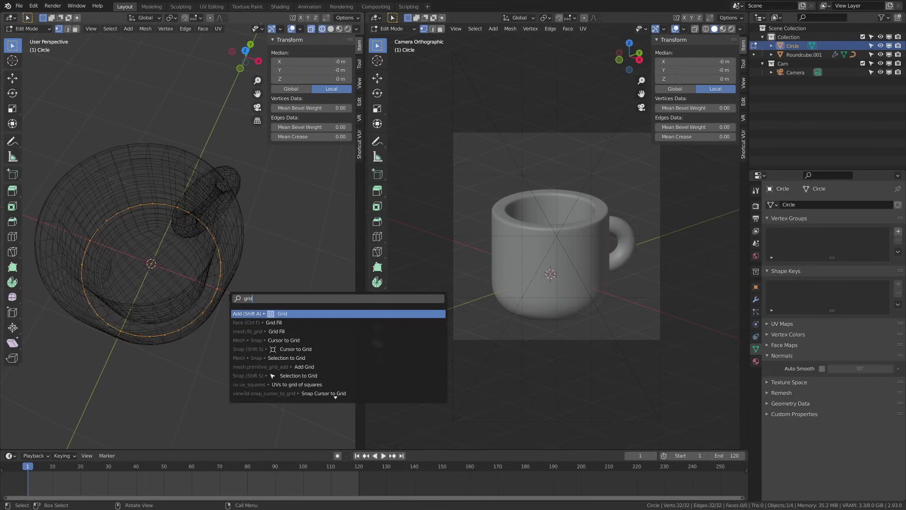
key(Down)
key(Return)
Return the circle to object mode in solid shading and start raising it along Z
key(alt+a)
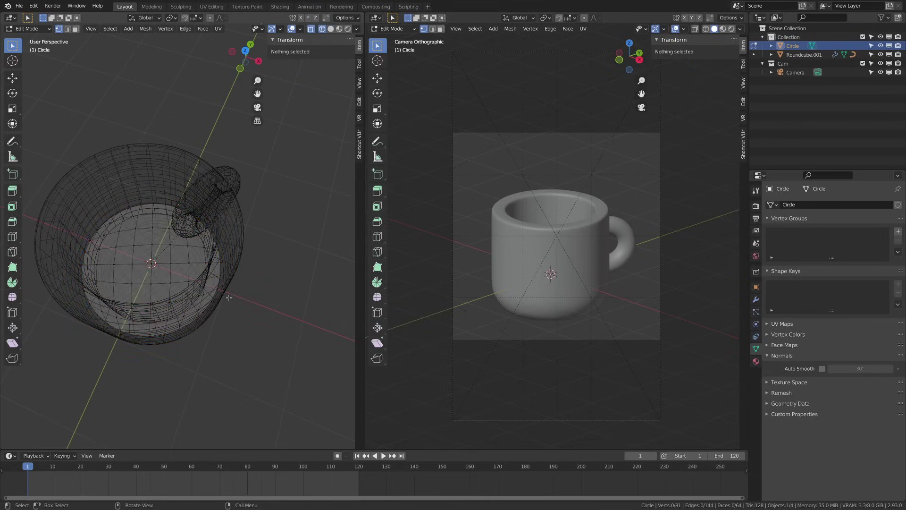
key(ctrl+Tab)
click(169, 299)
key(z)
click(260, 317)
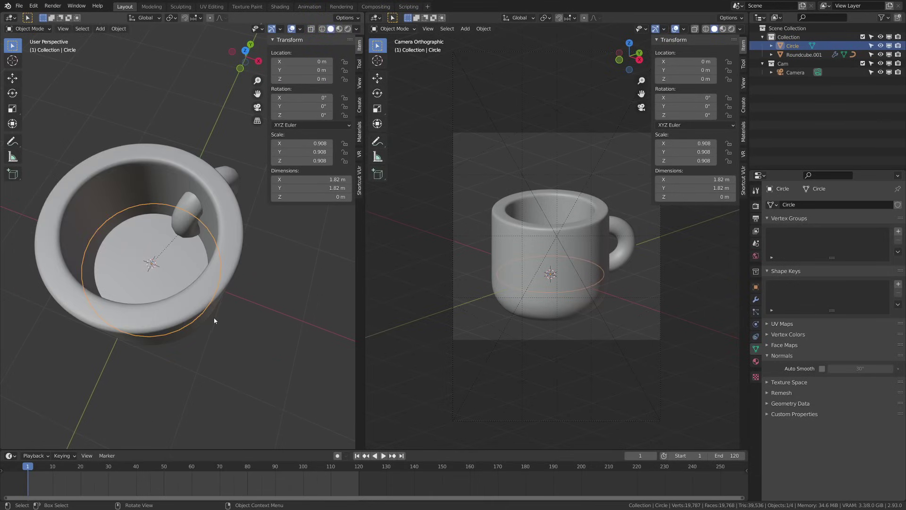
middle_drag(215, 321, 188, 316)
key(g)
key(z)
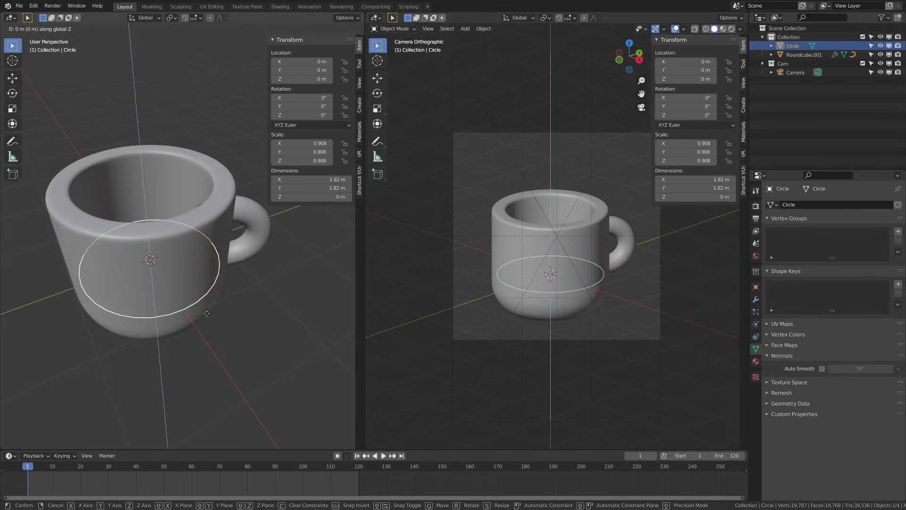
Place the coffee disc near the rim, add a Subdivision modifier, and apply rotation and scale
click(190, 271)
key(ctrl+1)
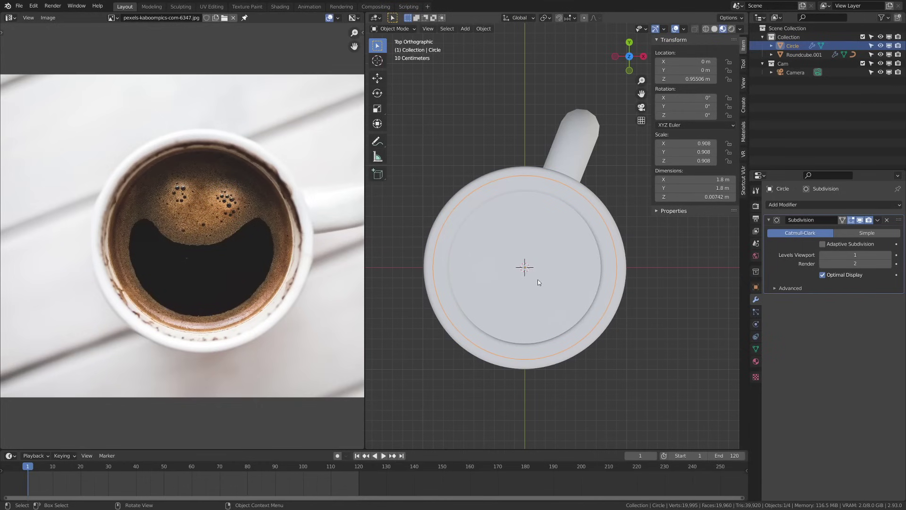
key(ctrl+a)
click(520, 316)
Deselect all UVs and show the sidebar's Image details with the 5472 x 3648 resolution
key(Tab)
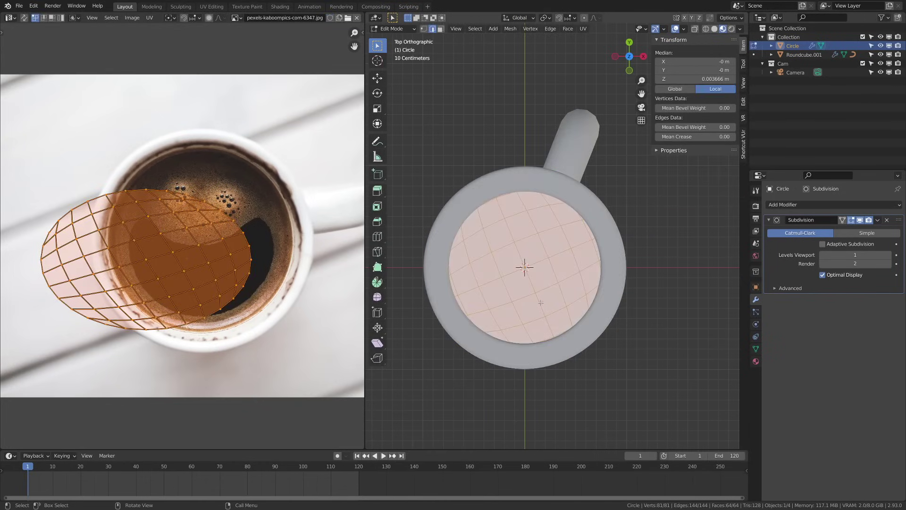
scroll(227, 177, down, 2)
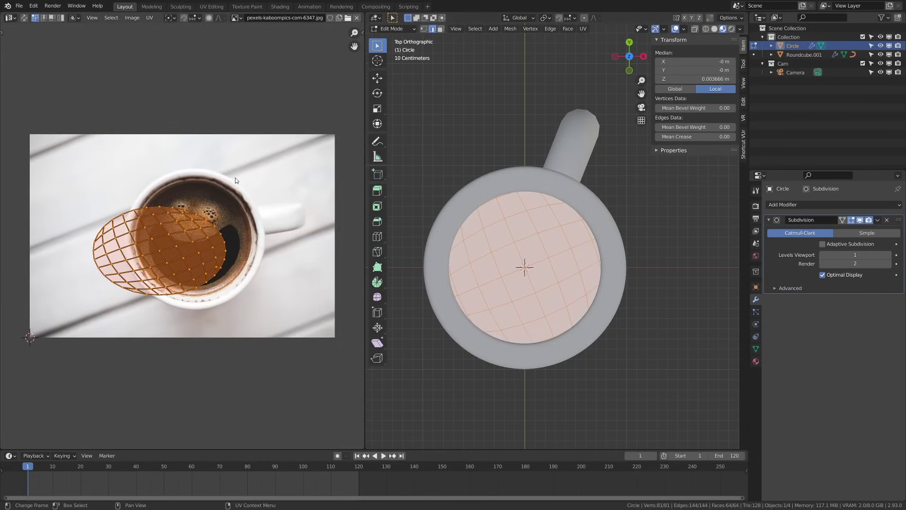
click(237, 107)
key(n)
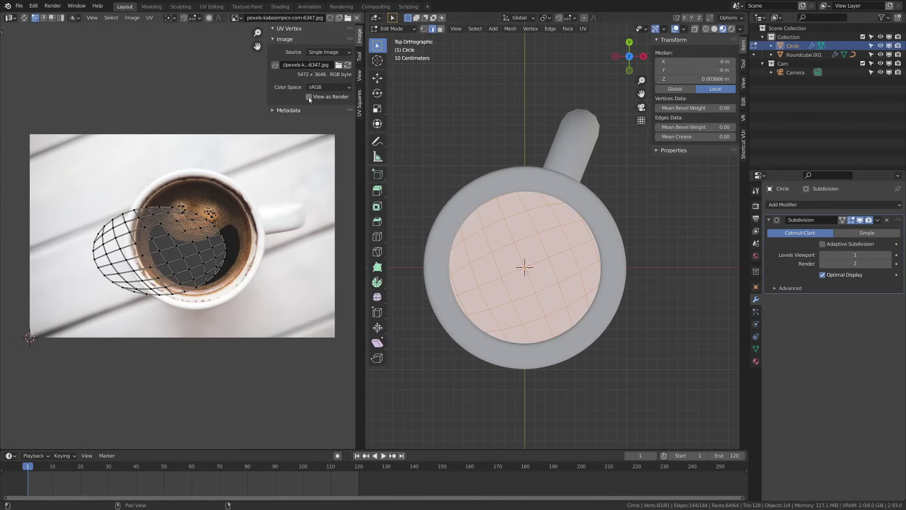
click(359, 57)
click(359, 35)
Divide 5472 by 3648 in Calculator to get 1.5, then return to Blender and select all UVs
key(super)
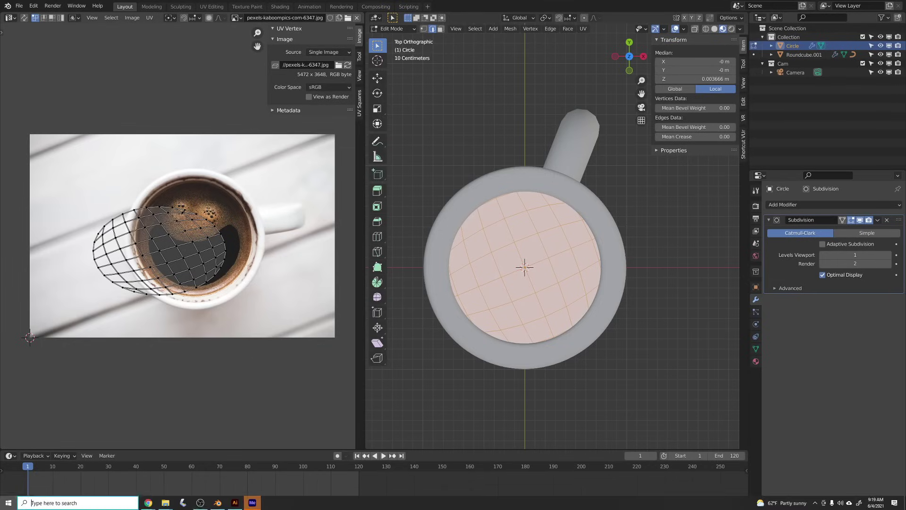
text(calculator)
key(Return)
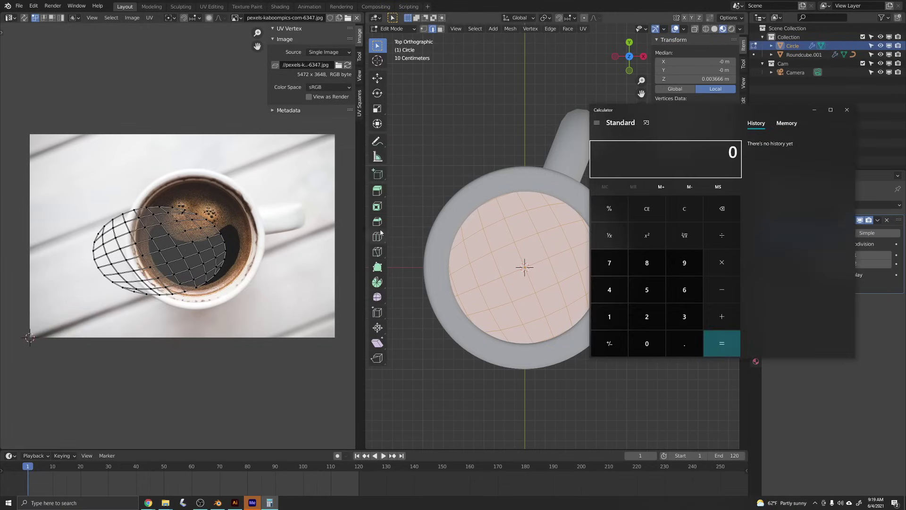
drag(724, 111, 575, 127)
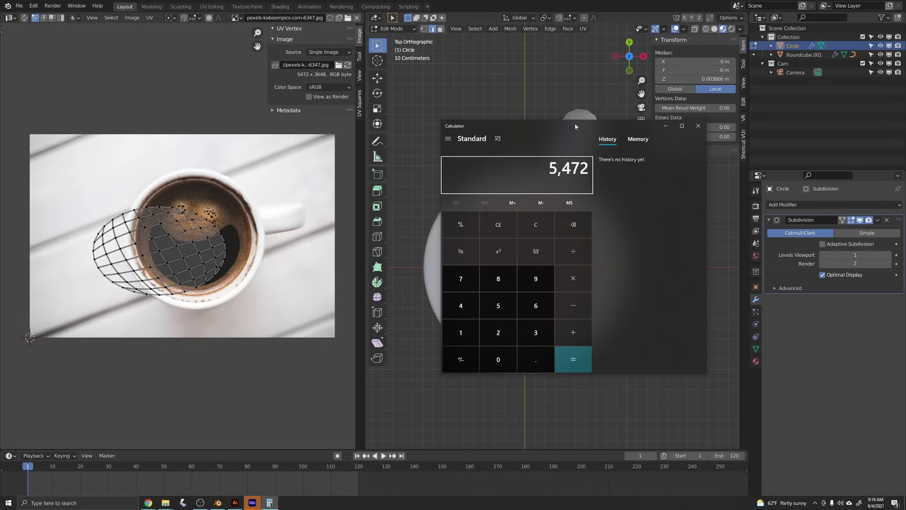
text(3648)
key(Return)
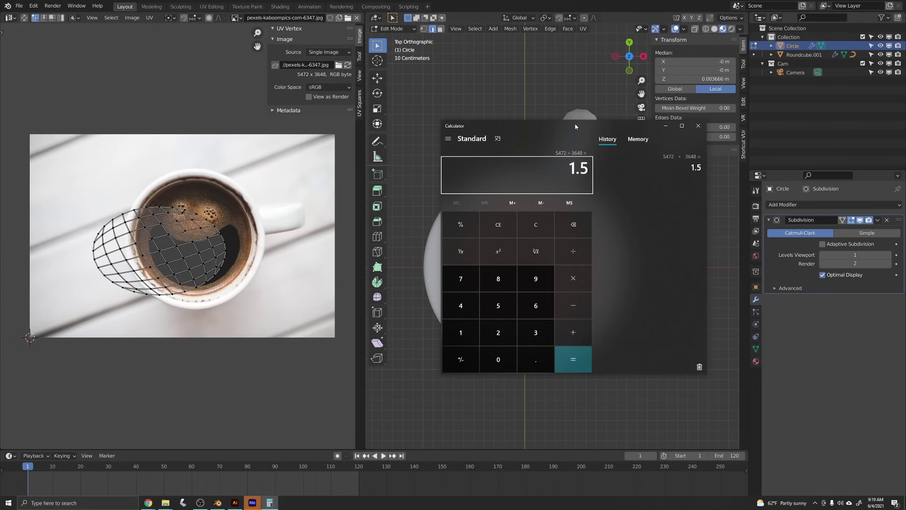
click(264, 304)
key(a)
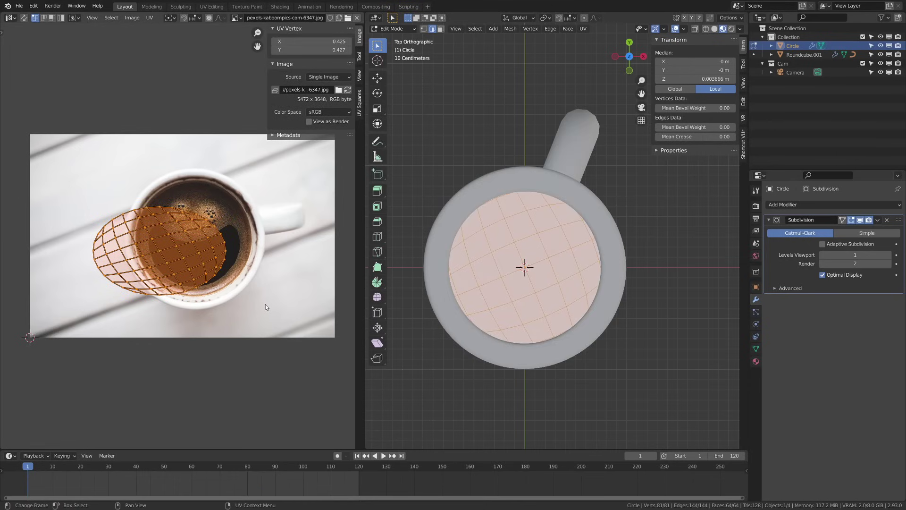
Scale the circle's UVs by 1.5 along Y over the photo and switch back to Object Mode
scroll(265, 307, up, 3)
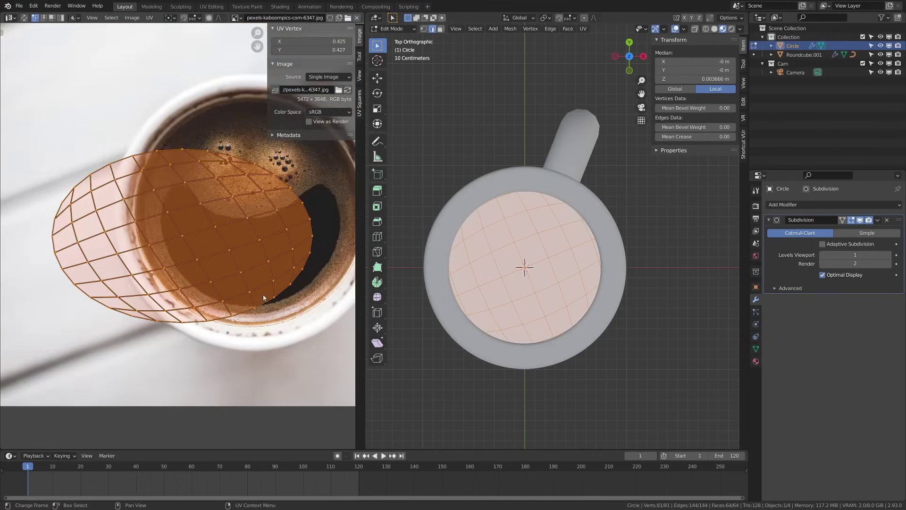
scroll(263, 297, down, 4)
key(s)
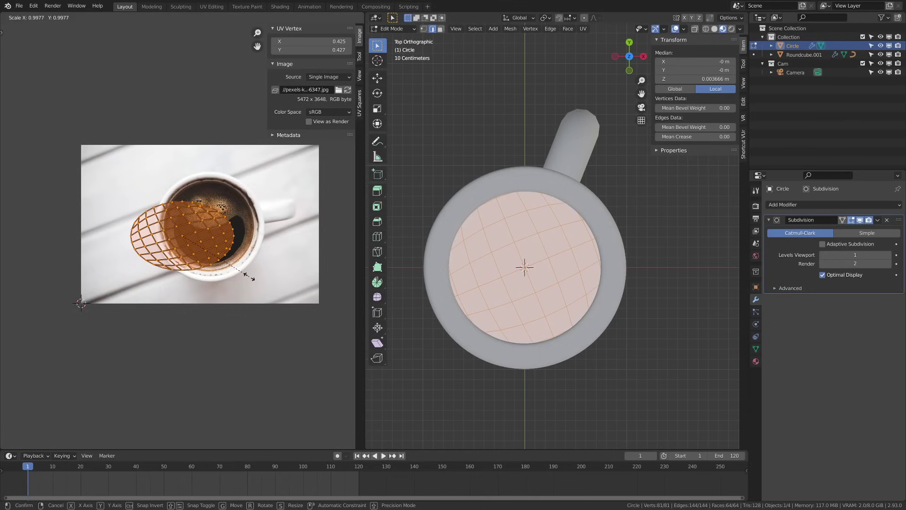
text(y)
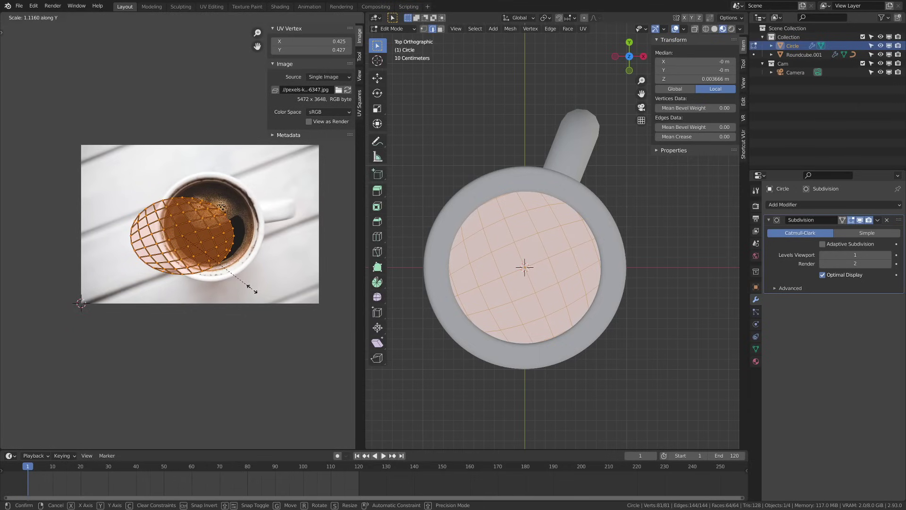
text(1.5)
key(Return)
scroll(252, 288, up, 3)
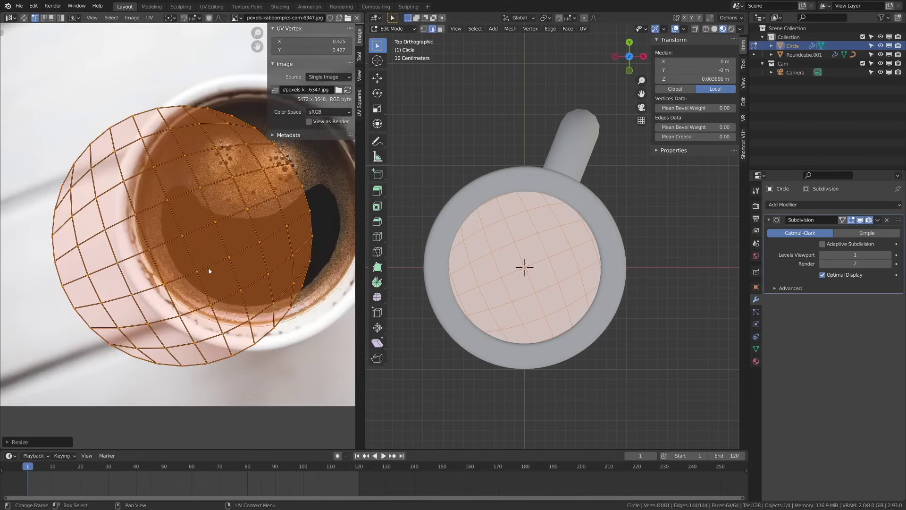
scroll(312, 338, up, 1)
scroll(312, 338, down, 1)
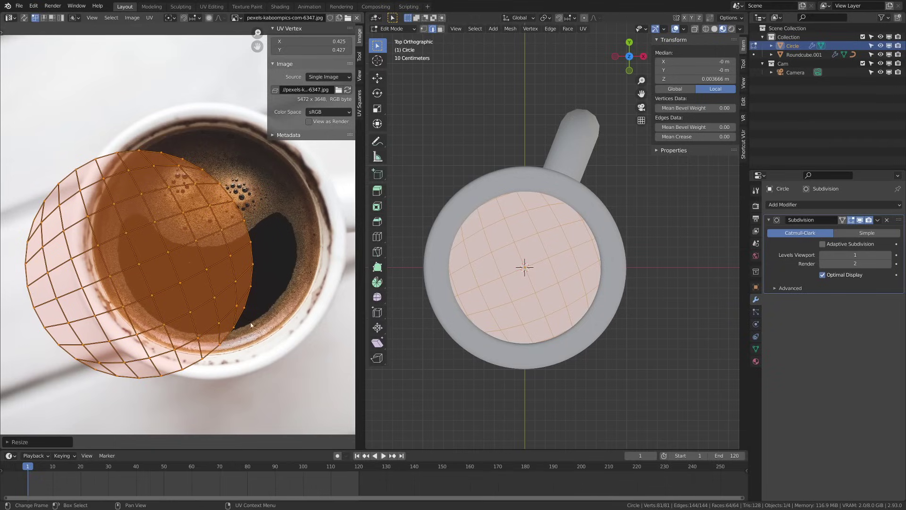
key(ctrl+Tab)
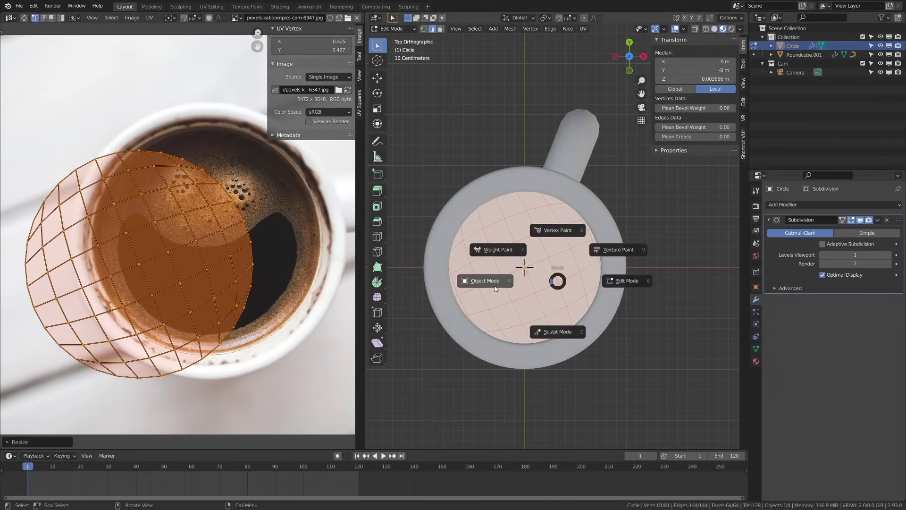
click(492, 282)
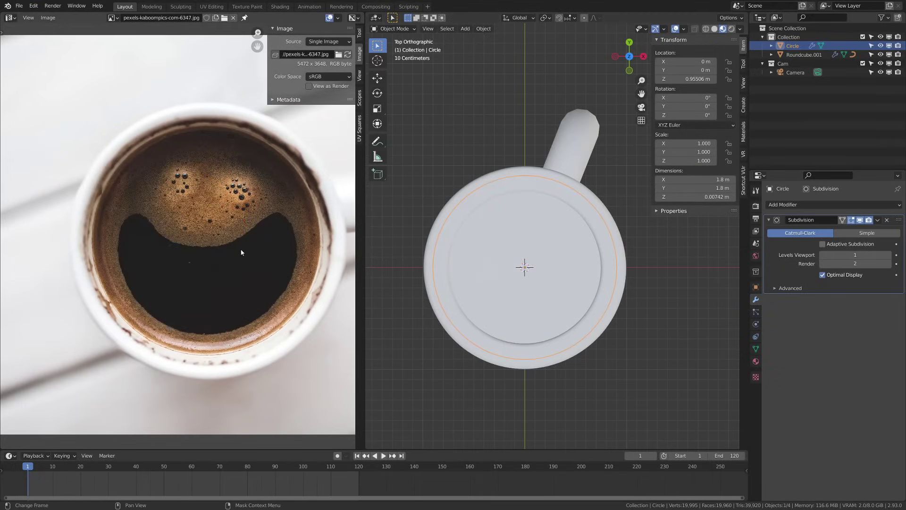
Turn the left area into the Shader Editor, create a material named Coffee, and save
click(10, 17)
click(37, 98)
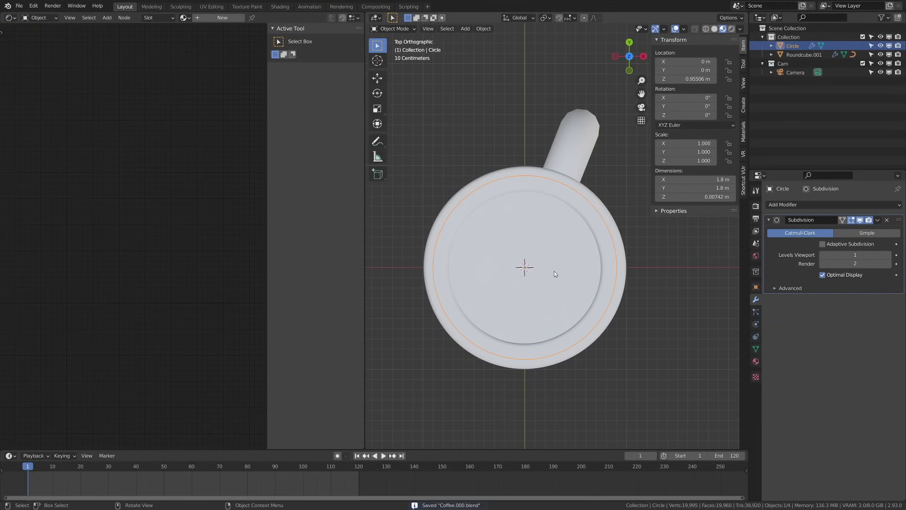
click(755, 361)
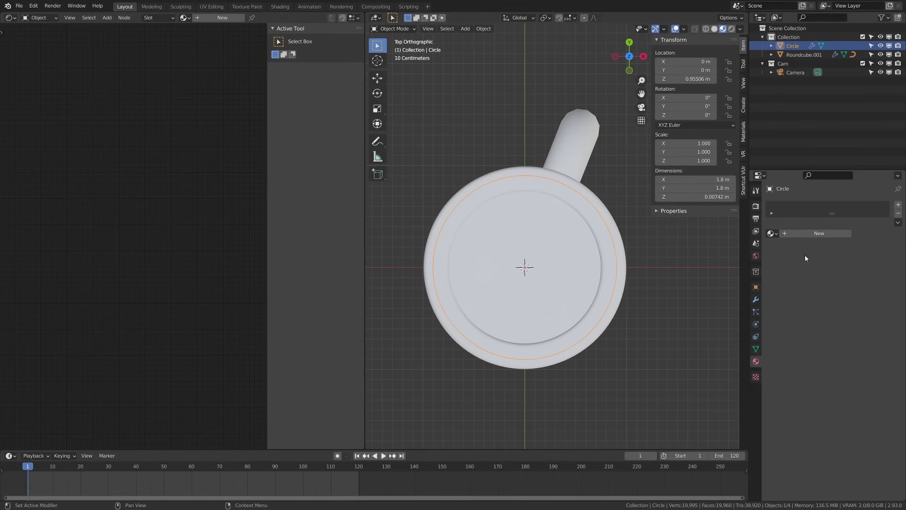
click(808, 233)
text(Co)
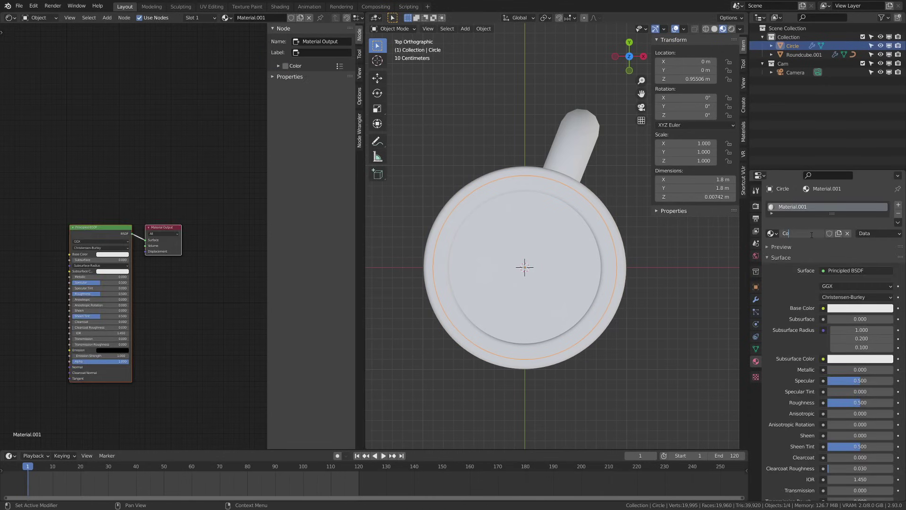
text(ffee)
key(Return)
key(ctrl+s)
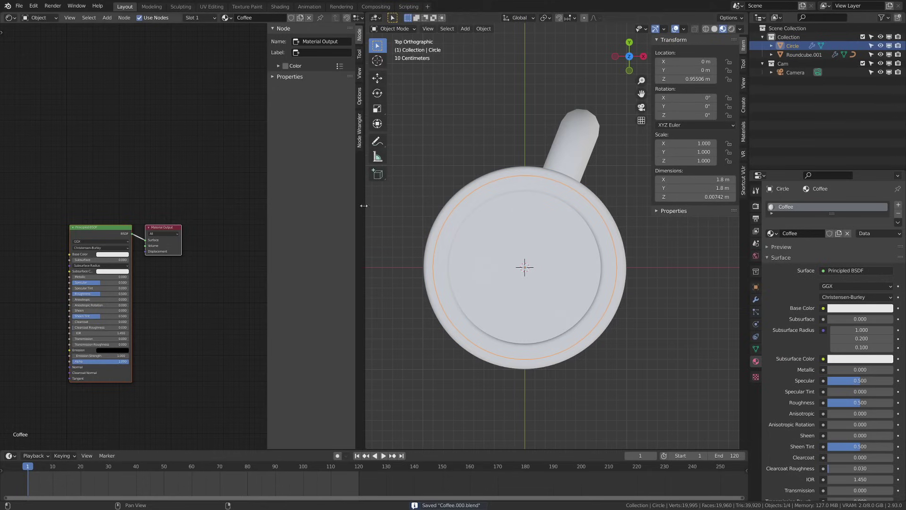
Frame the node graph and look up the Image Texture node in search
scroll(485, 265, down, 1)
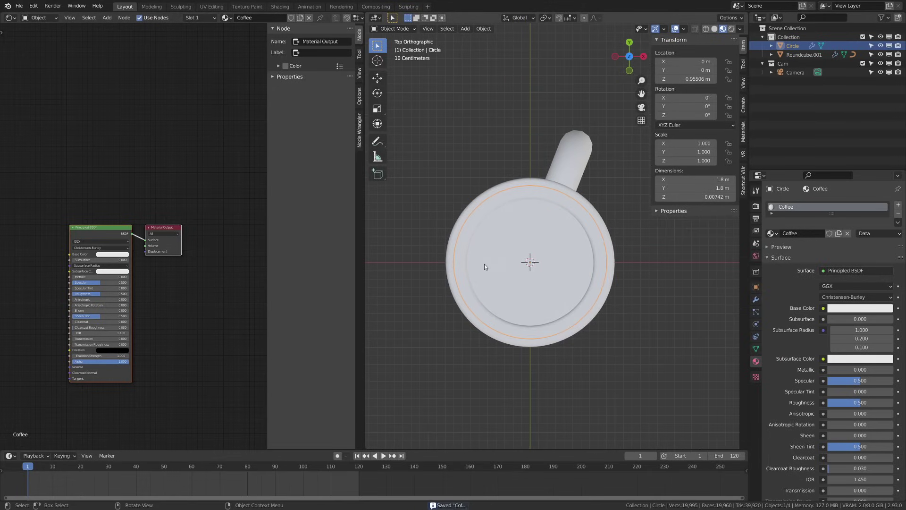
scroll(488, 267, up, 1)
middle_drag(52, 211, 127, 179)
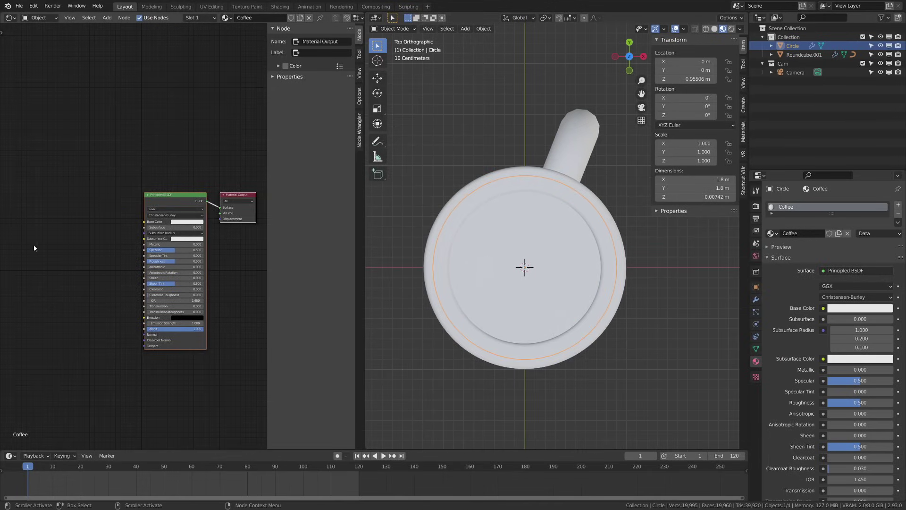
key(shift+a)
key(Escape)
key(F3)
text(image)
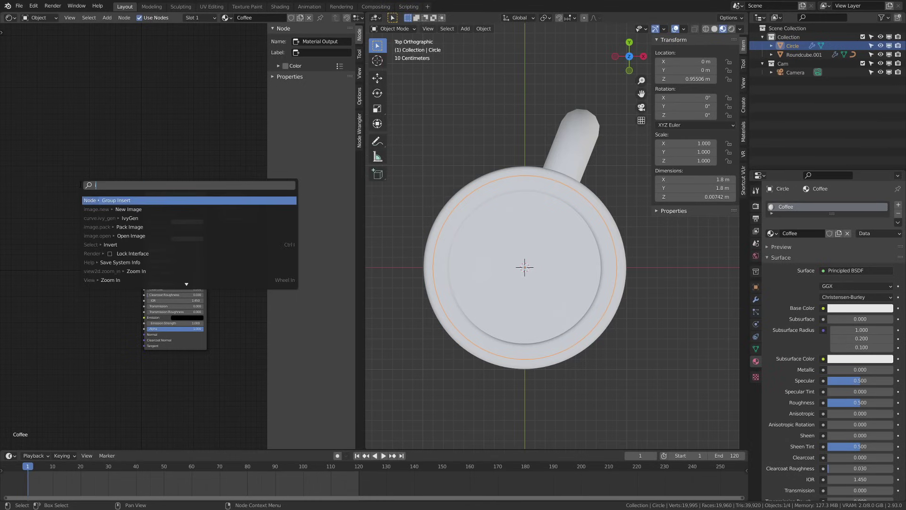
key(Down)
key(Down)
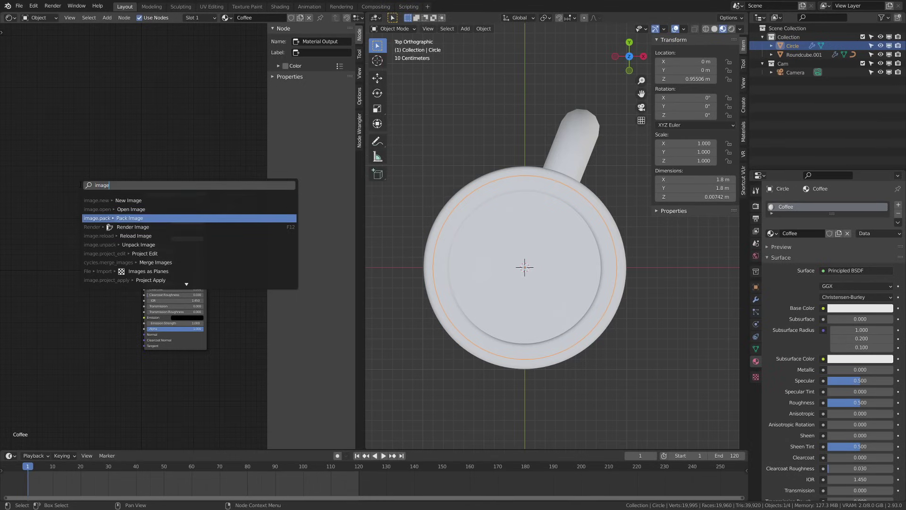
key(Escape)
Add an Image Texture node with the coffee photo and link its Color to Base Color
key(shift+a)
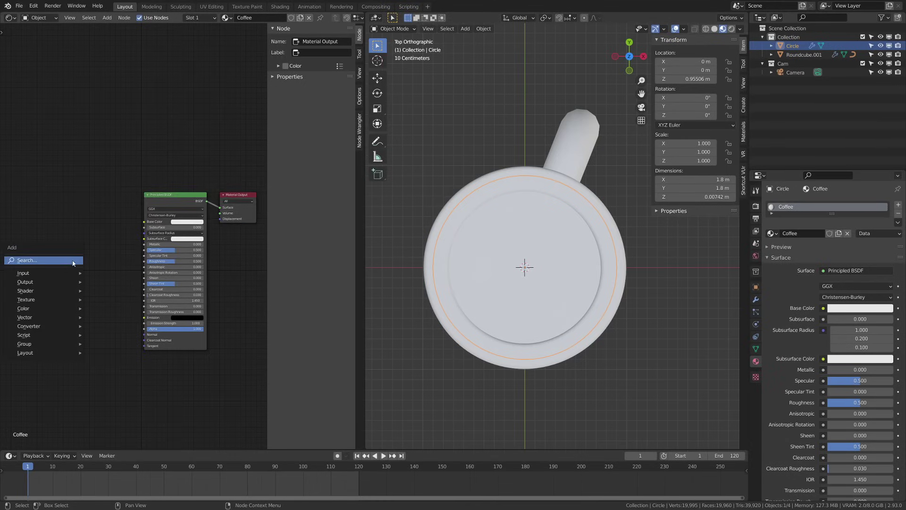
click(73, 262)
text(ima)
key(Return)
click(54, 210)
click(60, 233)
click(71, 239)
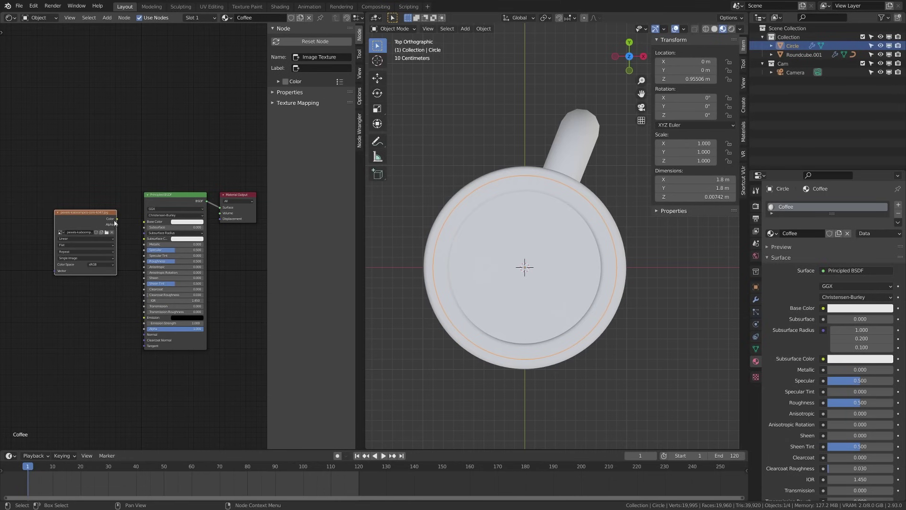
drag(117, 219, 144, 222)
In the UV Editor, move, shrink and rotate the circle's UVs over the photo's coffee
click(11, 18)
click(29, 70)
key(Tab)
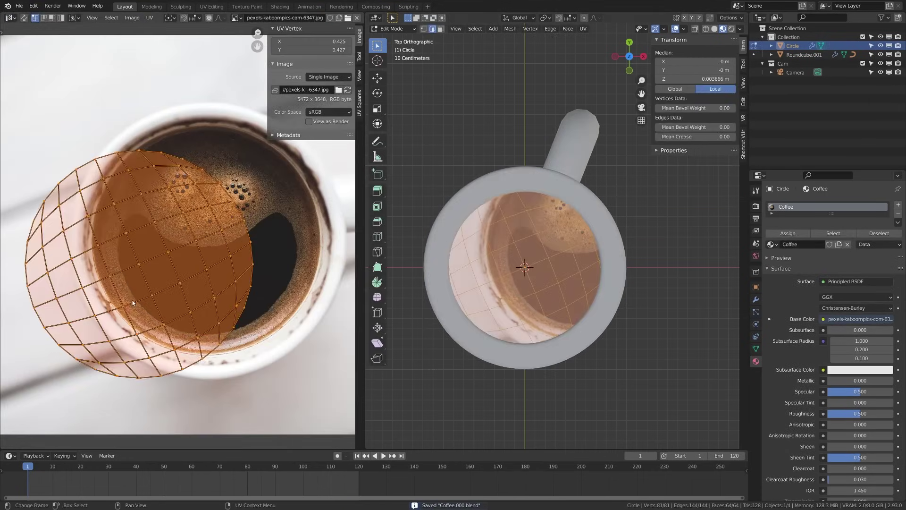
key(a)
key(a)
key(g)
click(214, 269)
key(s)
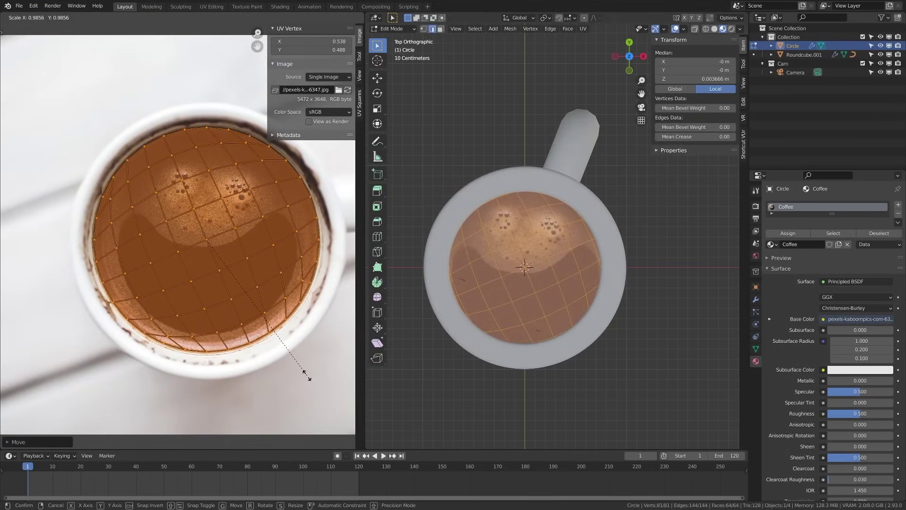
click(306, 374)
key(KP_0)
key(r)
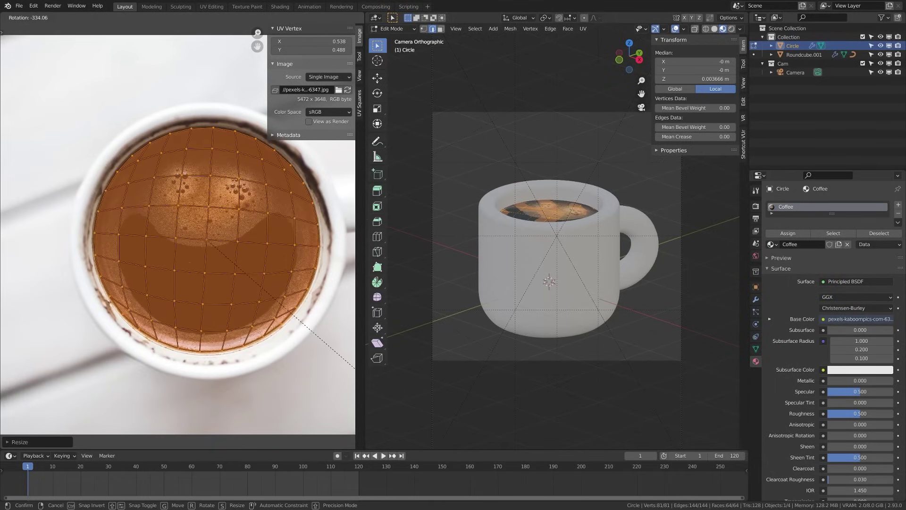
click(258, 243)
key(Tab)
key(Tab)
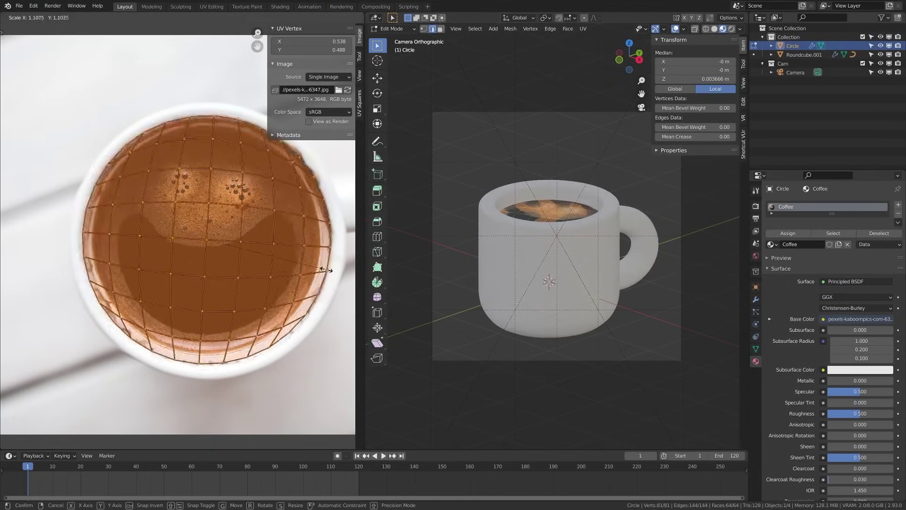
Reveal the hidden coffee mesh, rescale the disc's UVs again, and save
key(h)
key(alt+h)
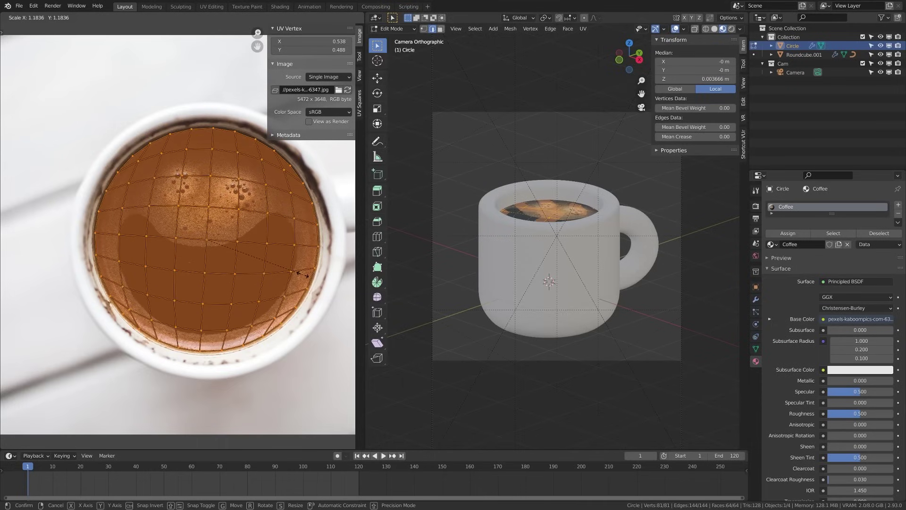
key(Tab)
key(Tab)
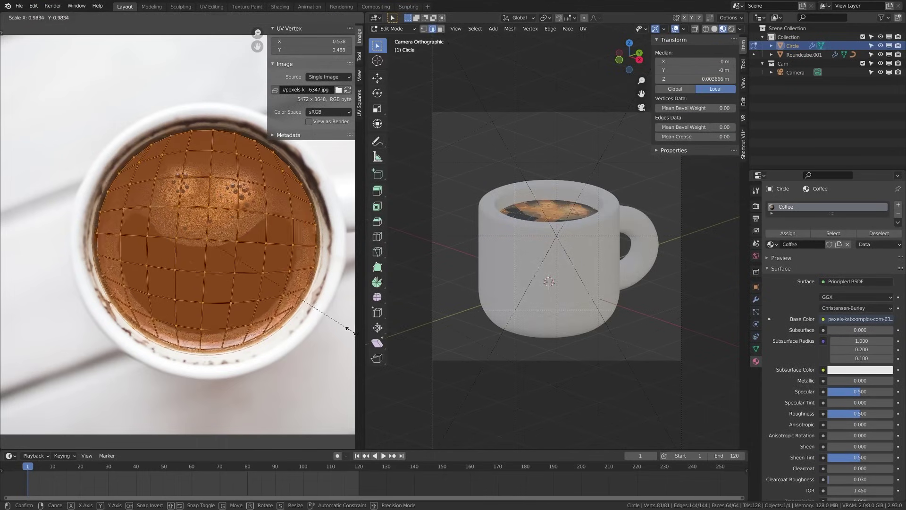
key(s)
click(30, 340)
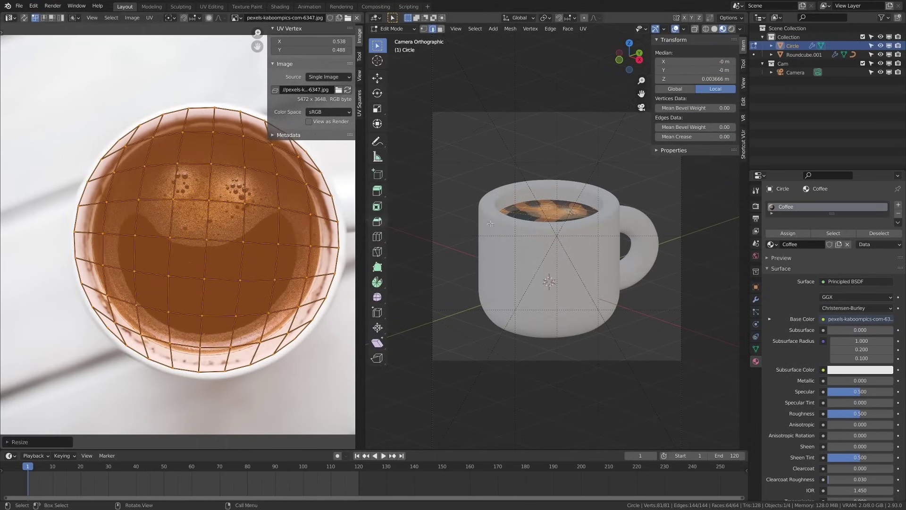
key(Tab)
key(ctrl+s)
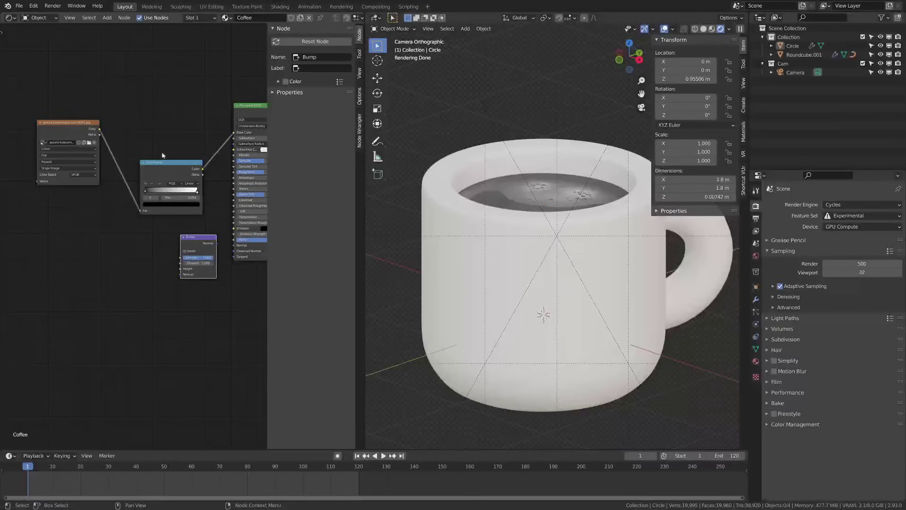
Feed the coffee photo into Base Color and set Specular 1.000 and Roughness 0.000
drag(99, 130, 234, 132)
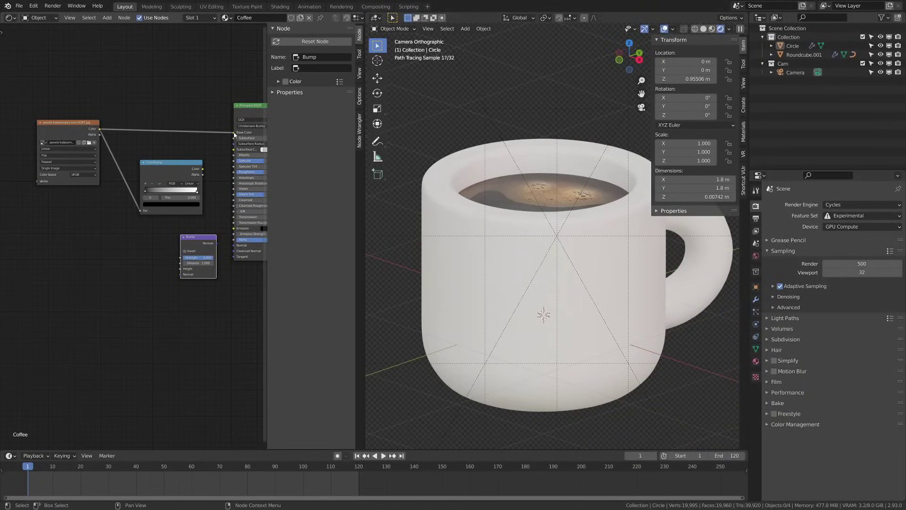
middle_drag(235, 134, 152, 189)
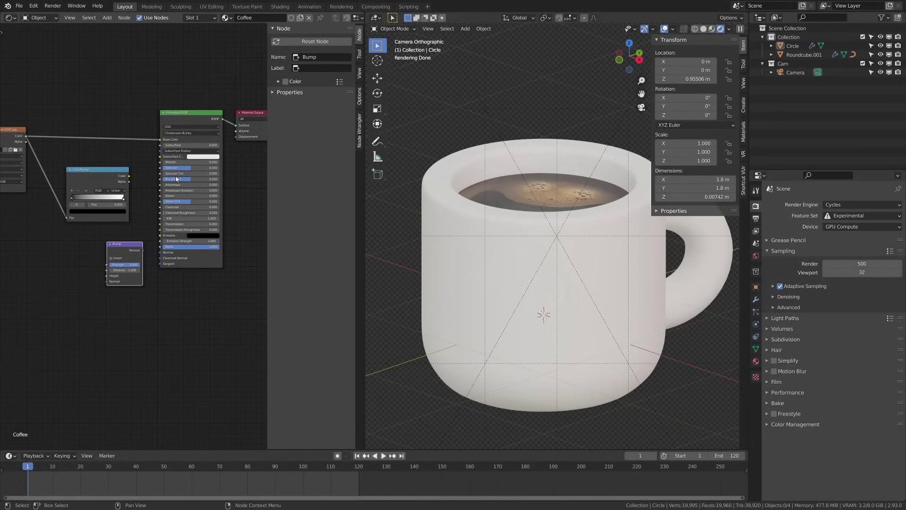
drag(184, 170, 213, 170)
key(ctrl+s)
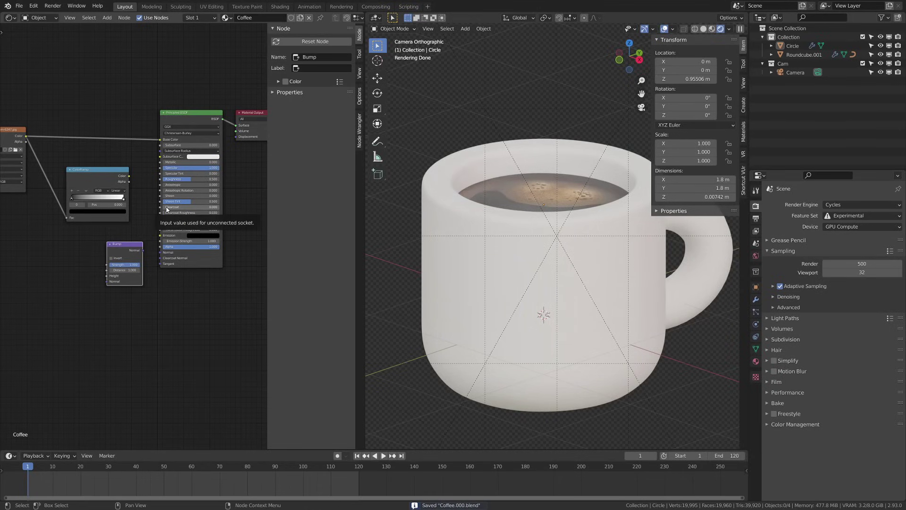
drag(191, 180, 169, 183)
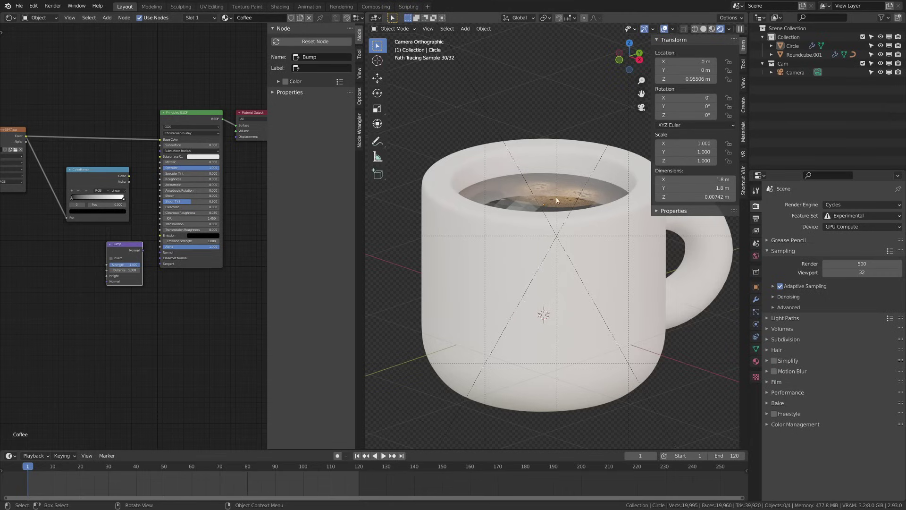
Shade the coffee surface smooth and save the file
click(508, 198)
right_click(500, 200)
click(500, 200)
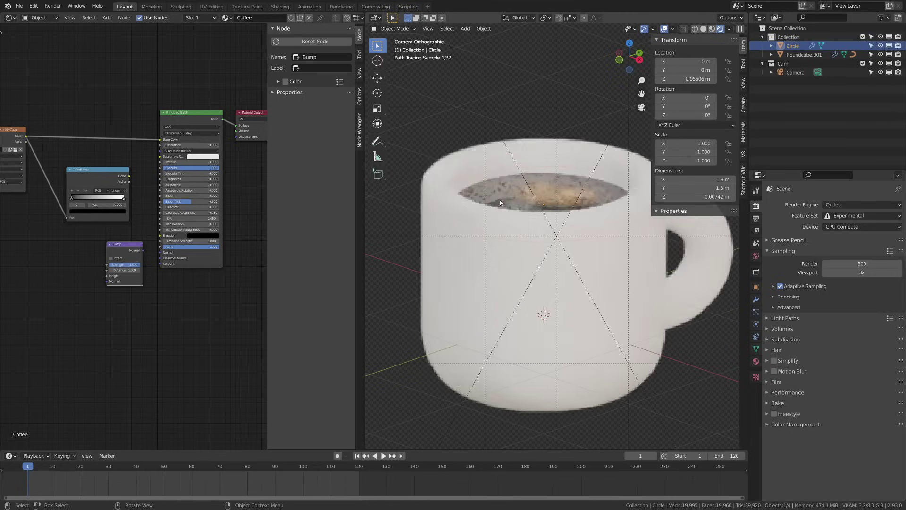
key(alt+a)
key(ctrl+s)
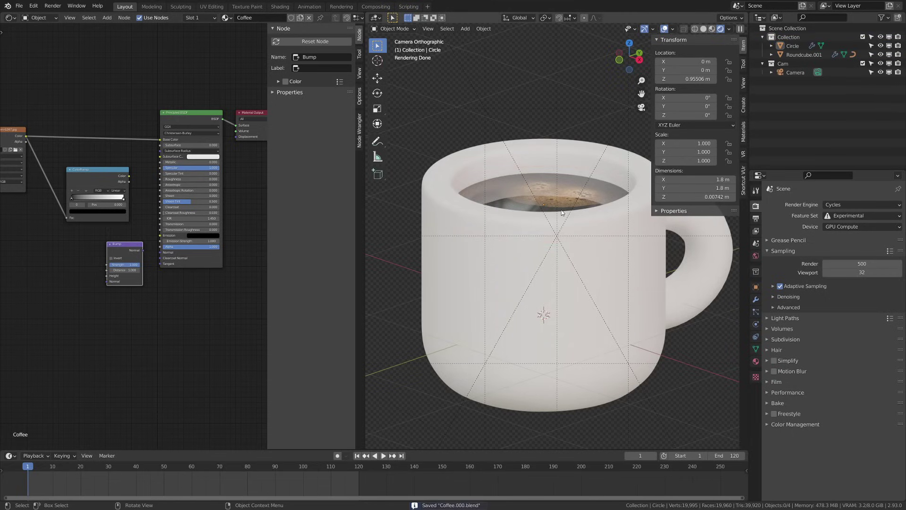
Drive Base Color through the ColorRamp and move its white stop to 0.743
scroll(552, 204, up, 4)
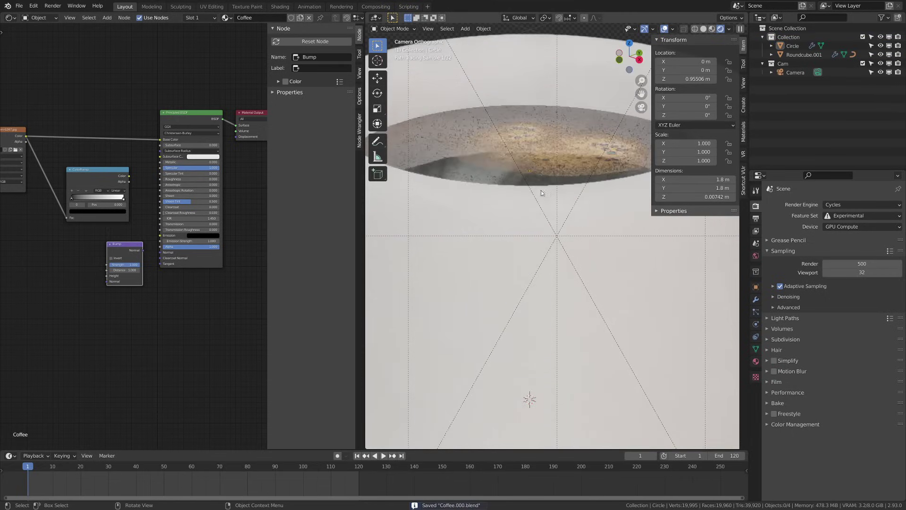
shift+middle_drag(542, 193, 564, 251)
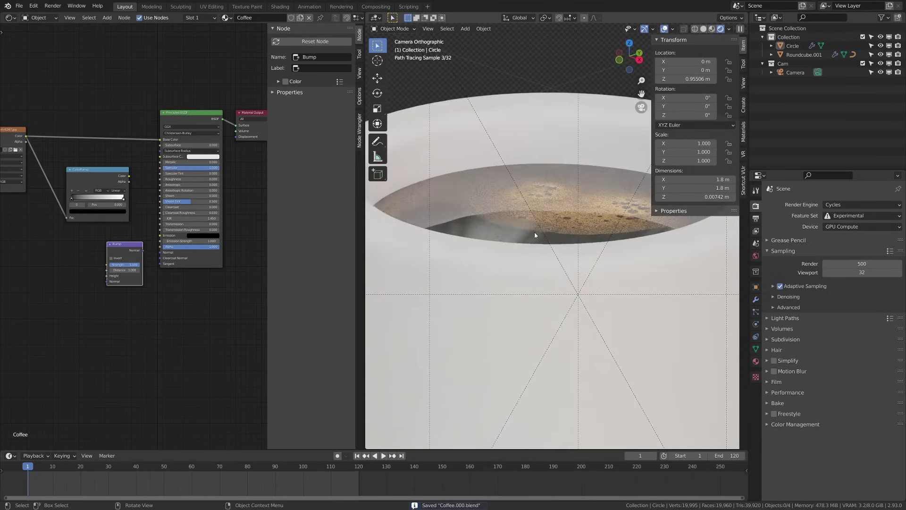
shift+middle_drag(490, 237, 542, 242)
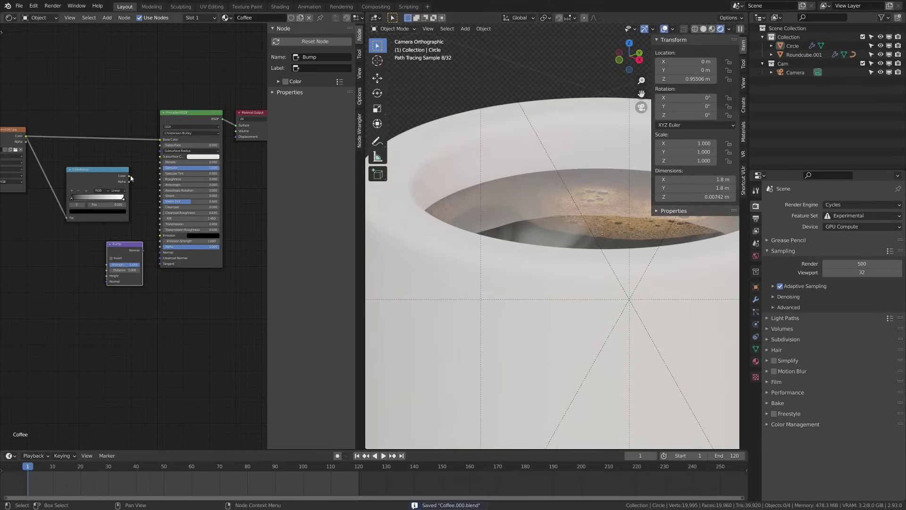
drag(129, 176, 161, 139)
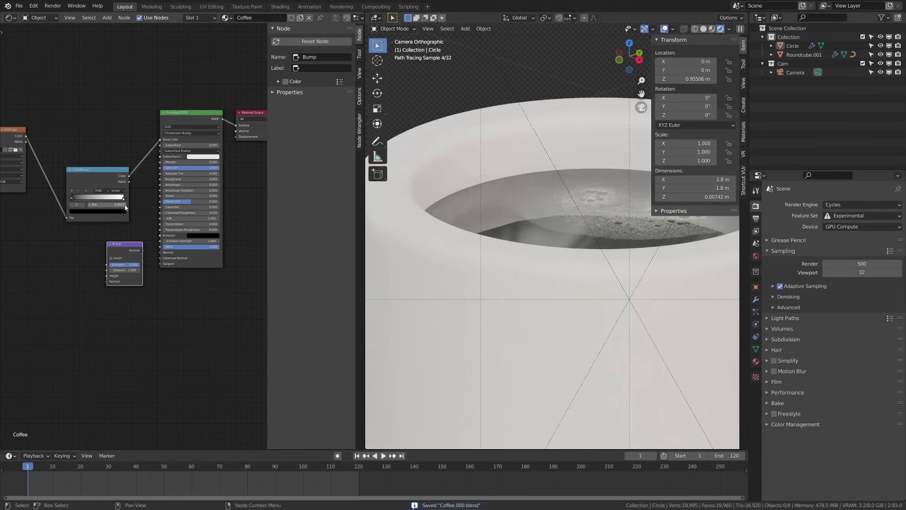
drag(124, 198, 78, 202)
Orbit down into the cup and nudge the ColorRamp's black stop to 0.080
key(KP_0)
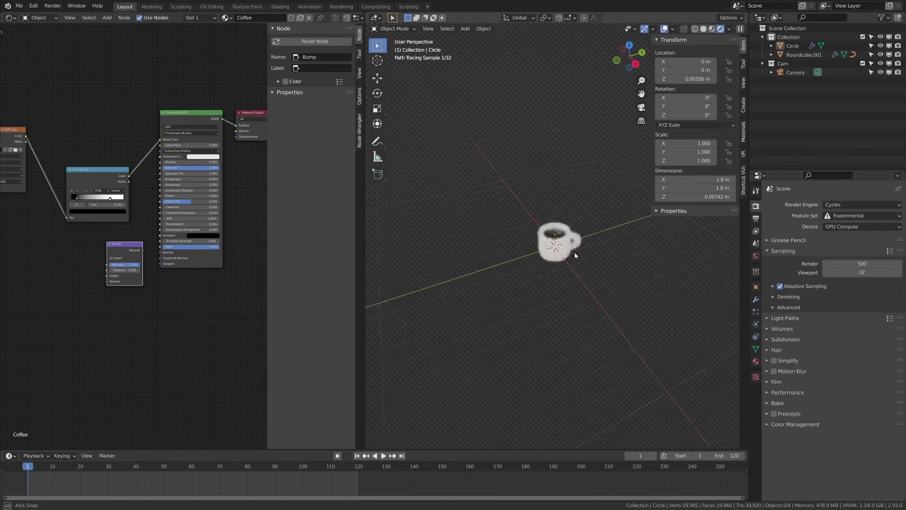
scroll(574, 252, up, 8)
middle_drag(526, 253, 538, 273)
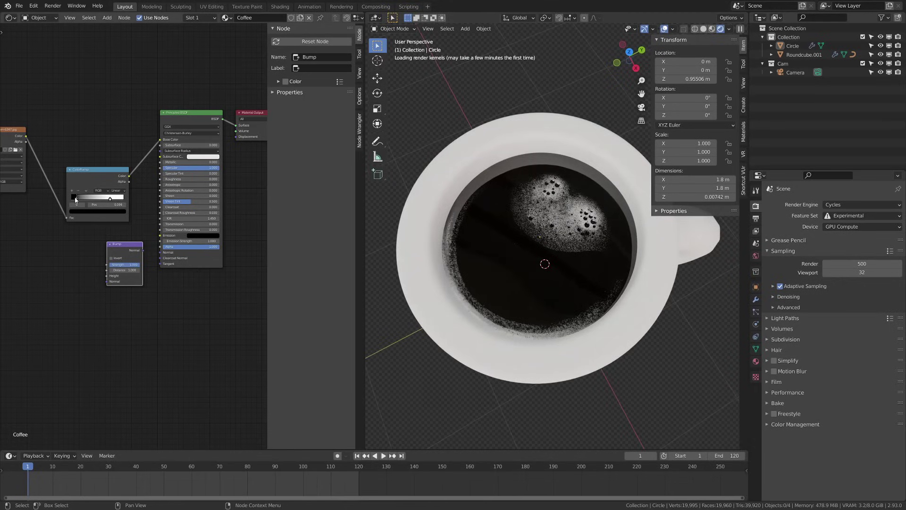
drag(75, 200, 75, 201)
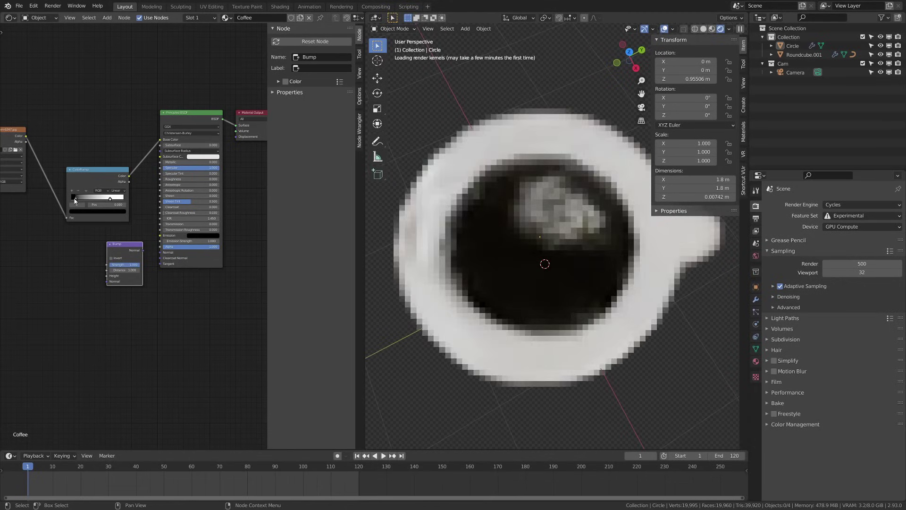
Replace the ramp link with a direct photo-to-Base Color link and tidy the nodes
drag(161, 138, 132, 145)
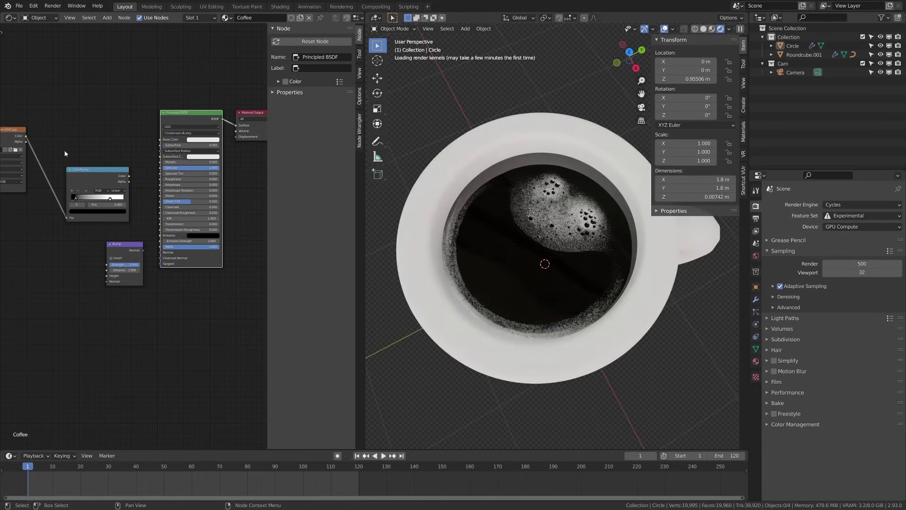
drag(26, 136, 162, 140)
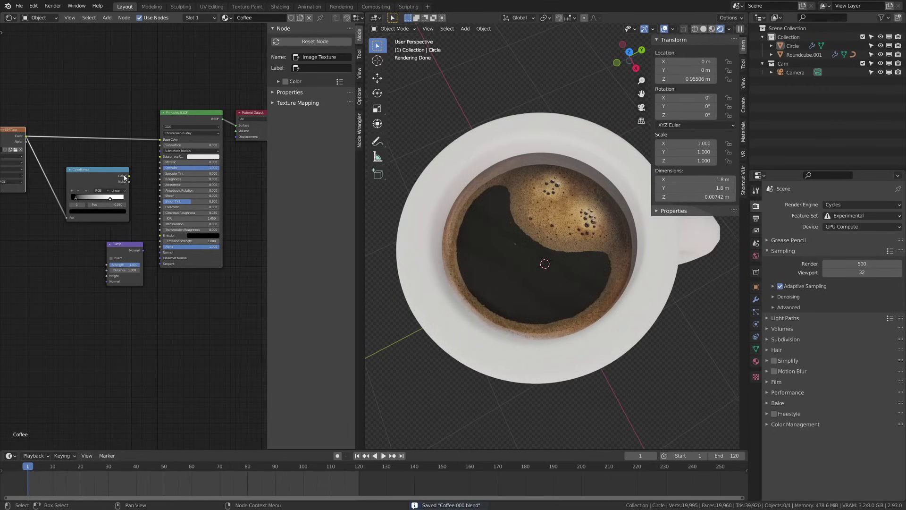
drag(75, 175, 78, 163)
middle_drag(79, 162, 112, 140)
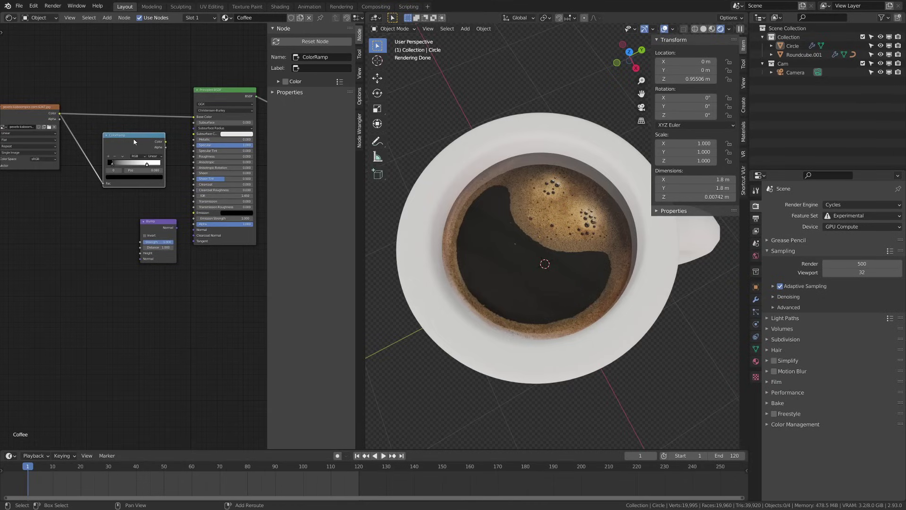
Duplicate the ramp as ColorRamp.001, feed the photo into its Fac, and set its dark stop to 0.029
key(shift+d)
click(93, 213)
drag(60, 114, 63, 218)
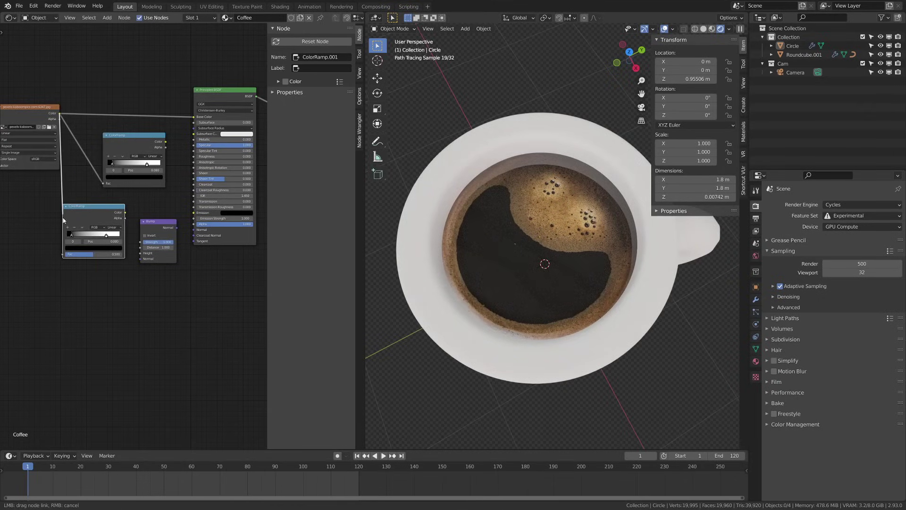
drag(63, 257, 63, 255)
drag(125, 212, 200, 124)
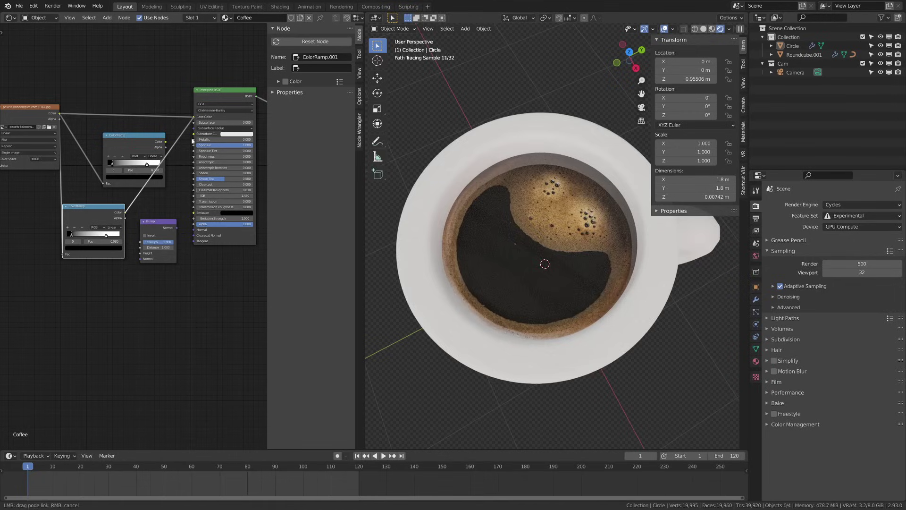
drag(162, 221, 202, 272)
drag(105, 208, 147, 212)
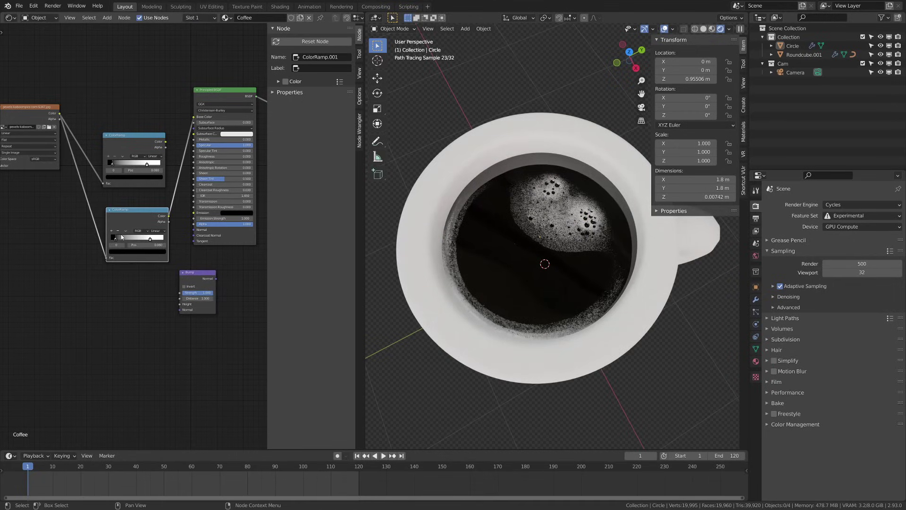
drag(118, 241, 112, 240)
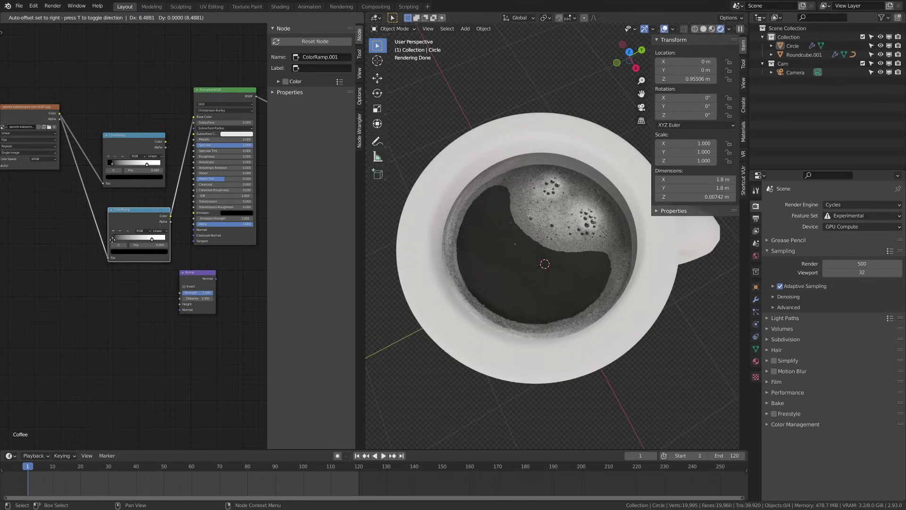
drag(111, 242, 113, 242)
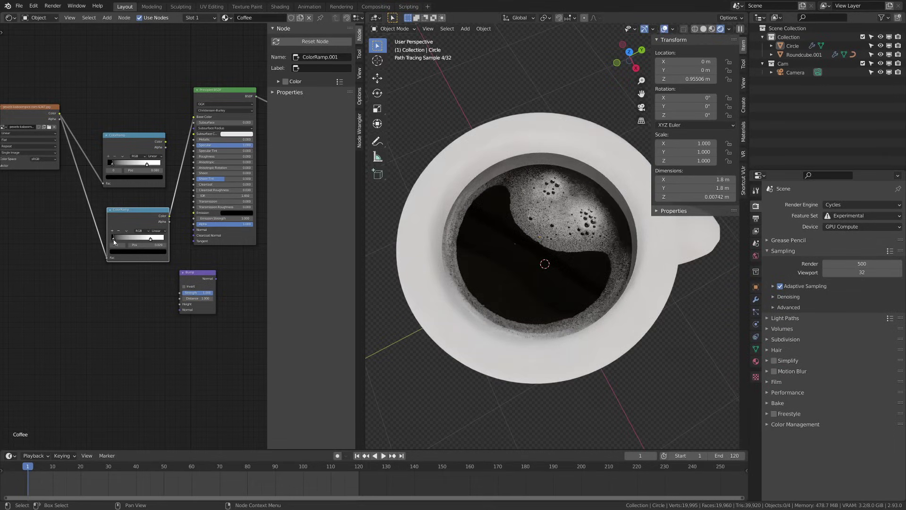
Route ColorRamp.001 through the Bump node into the shader's Normal and rearrange the nodes
key(g)
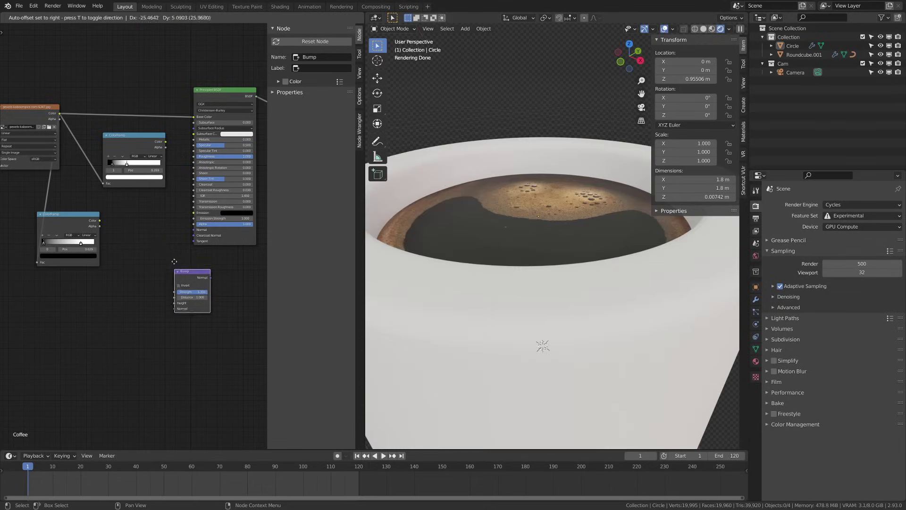
click(149, 222)
drag(100, 220, 131, 253)
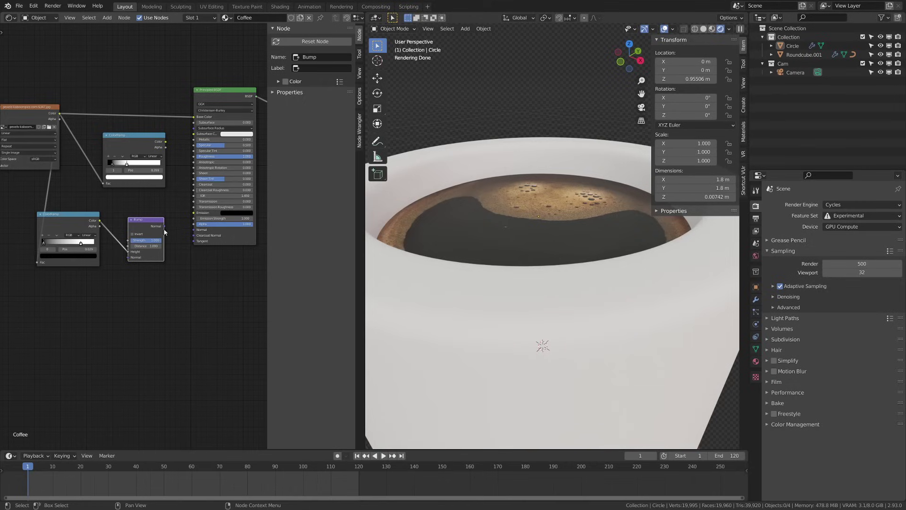
drag(164, 226, 195, 231)
middle_drag(87, 212, 190, 220)
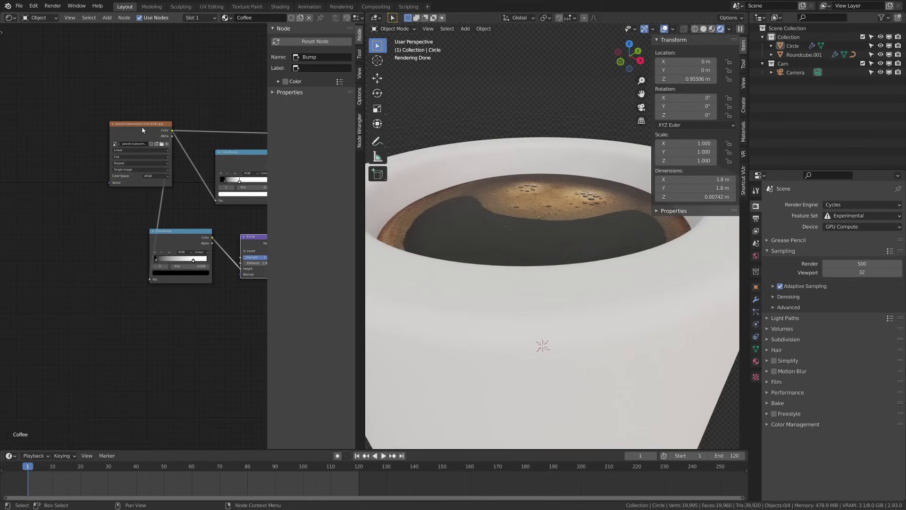
drag(143, 130, 40, 137)
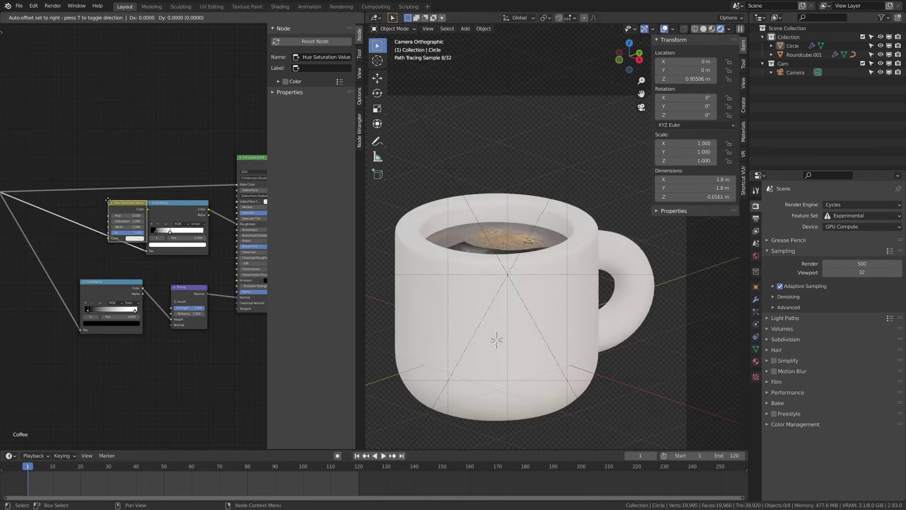
Insert a Hue Saturation Value node on the base colour, with Hue 0.400 and Value 1.250
click(118, 144)
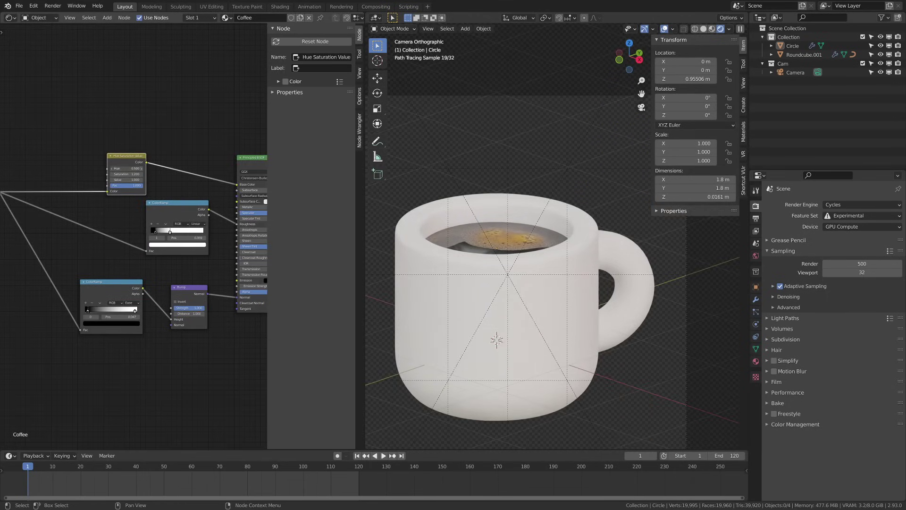
click(143, 168)
click(112, 169)
click(112, 169)
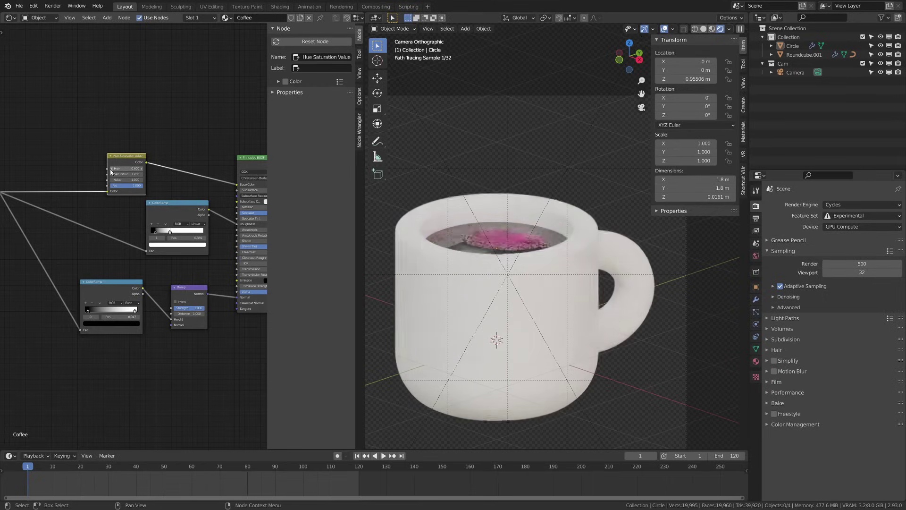
click(142, 180)
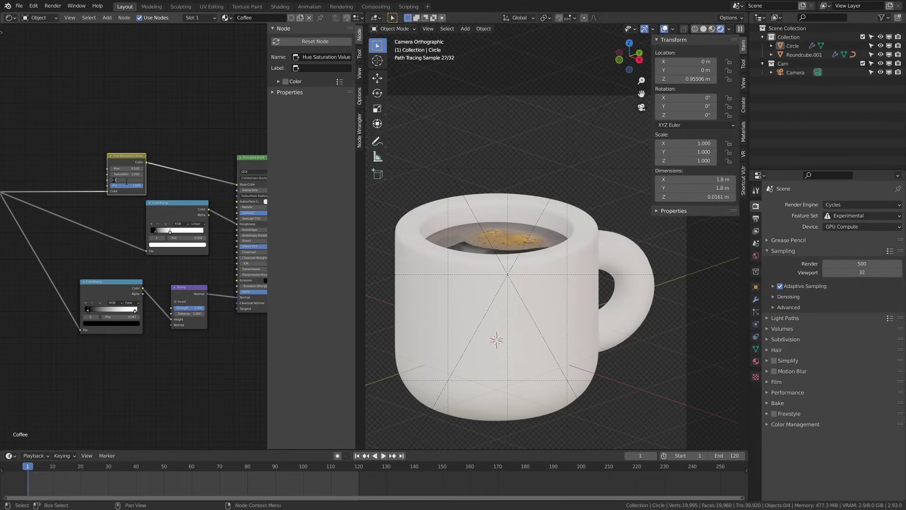
key(Return)
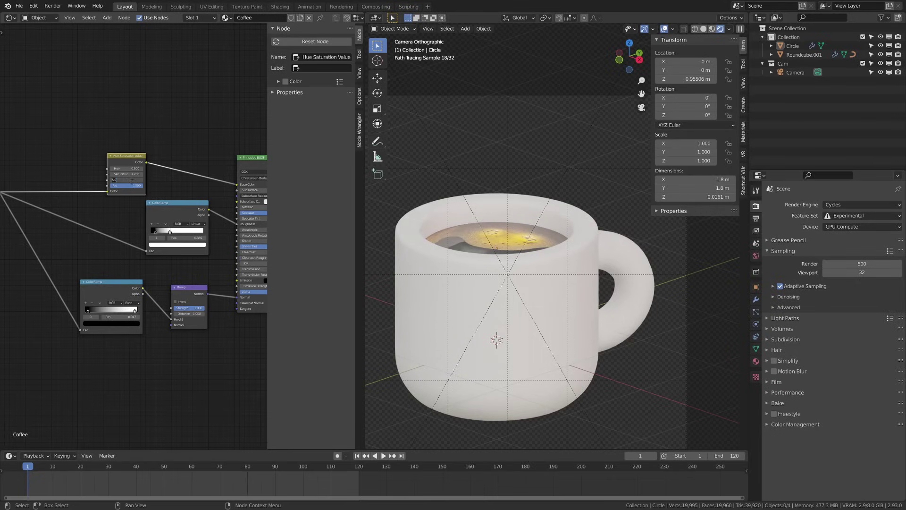
key(Return)
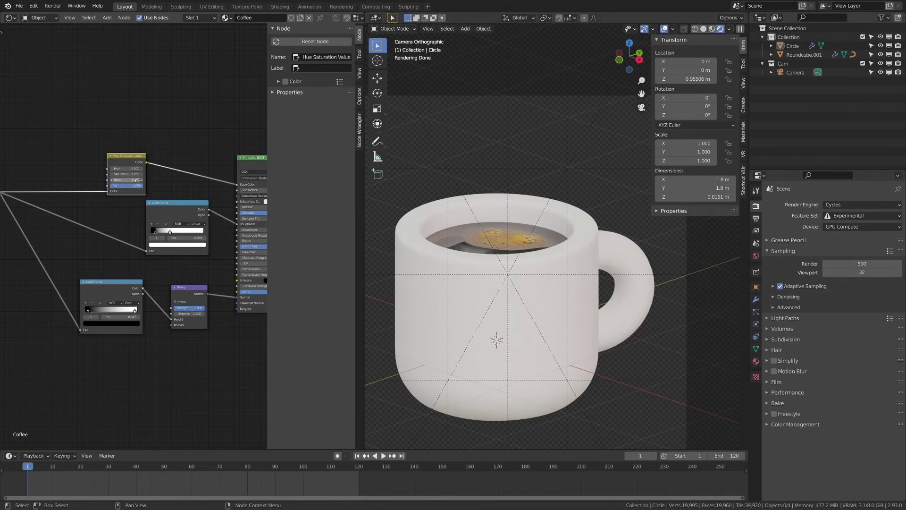
Inspect the coffee inside the cup and save Coffee.000.blend
key(a)
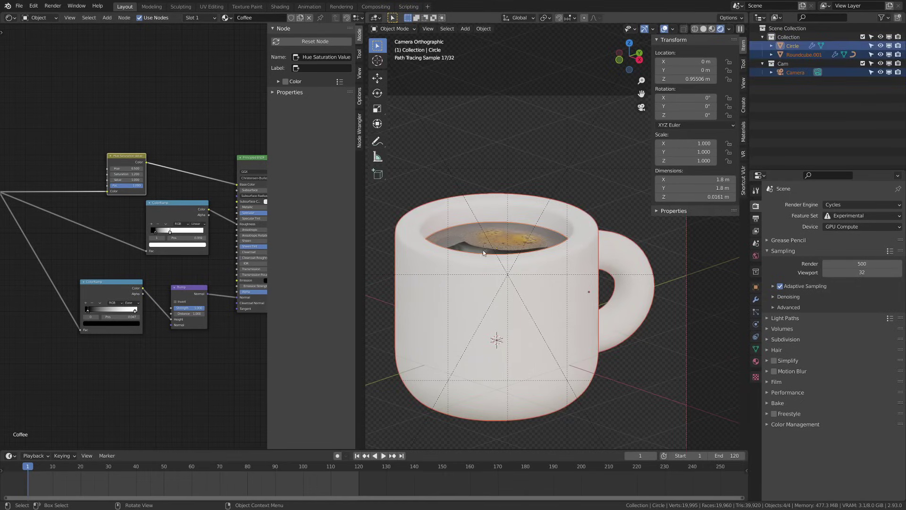
middle_drag(484, 252, 490, 302)
scroll(562, 255, up, 8)
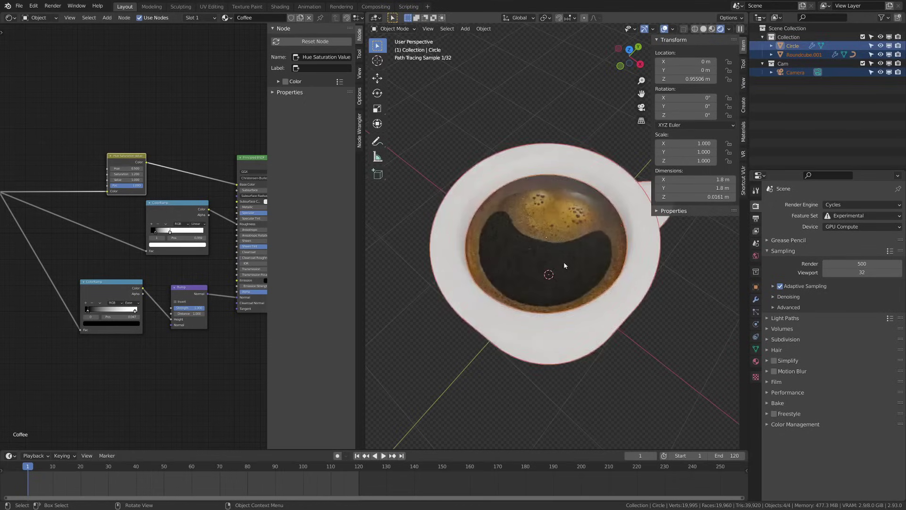
key(alt+a)
scroll(571, 268, up, 2)
key(ctrl+s)
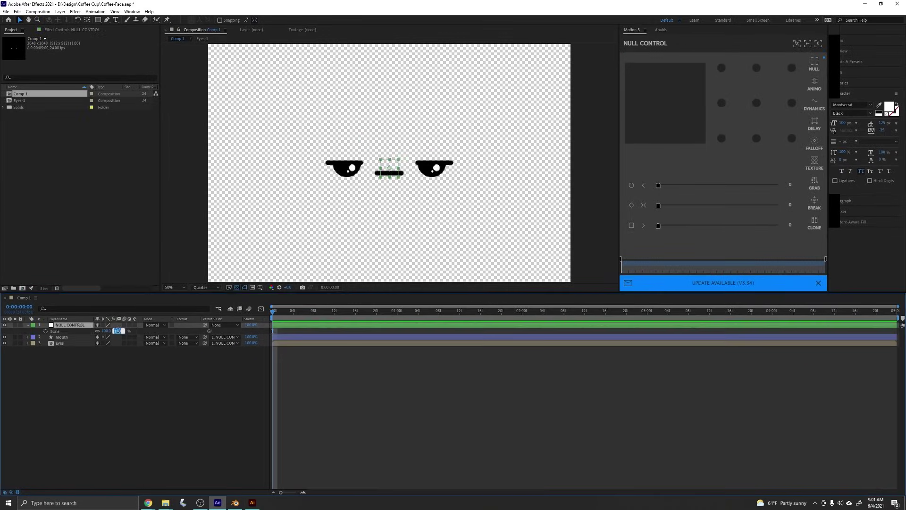
Scale the face's NULL CONTROL to 200% and reshape the Yawn layer's vertical easing curve
text(200)
key(Return)
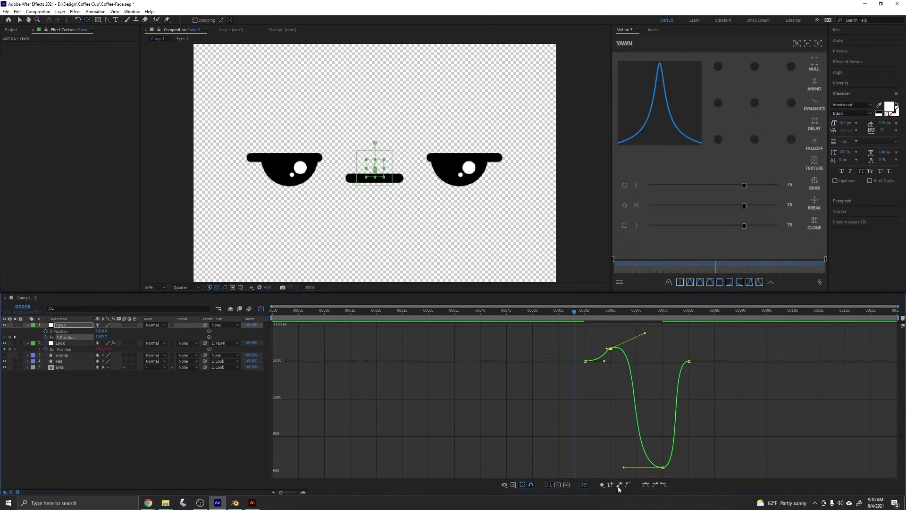
drag(638, 465, 680, 467)
click(570, 311)
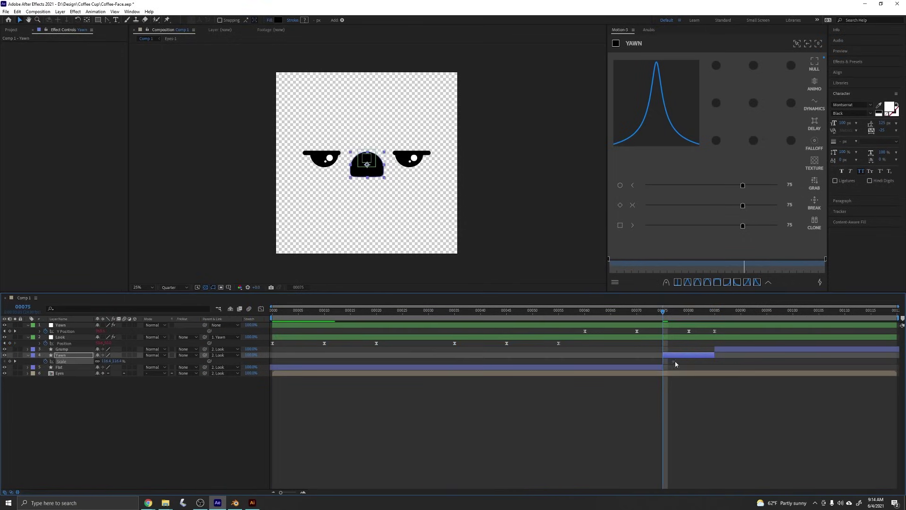
drag(663, 312, 481, 313)
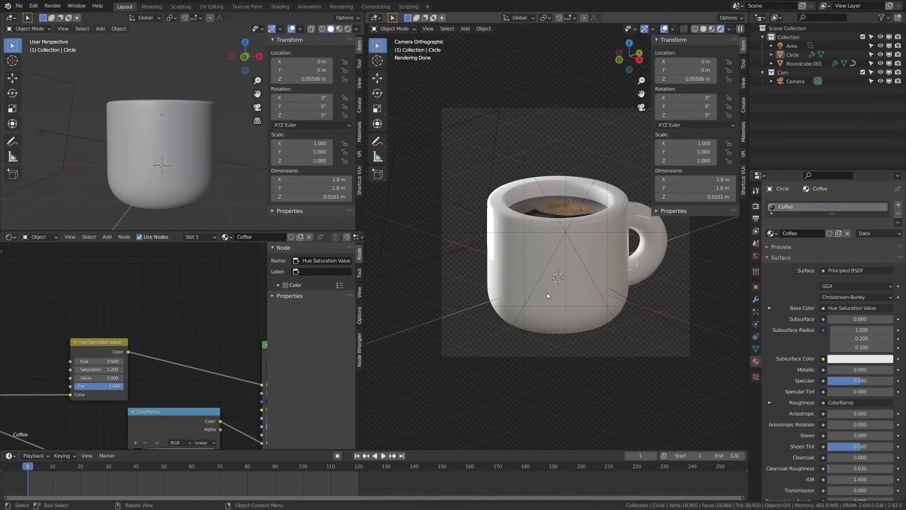
Select the whole mug, show its material nodes, and pick the Grumpy-Coffee image for its texture
scroll(534, 280, up, 3)
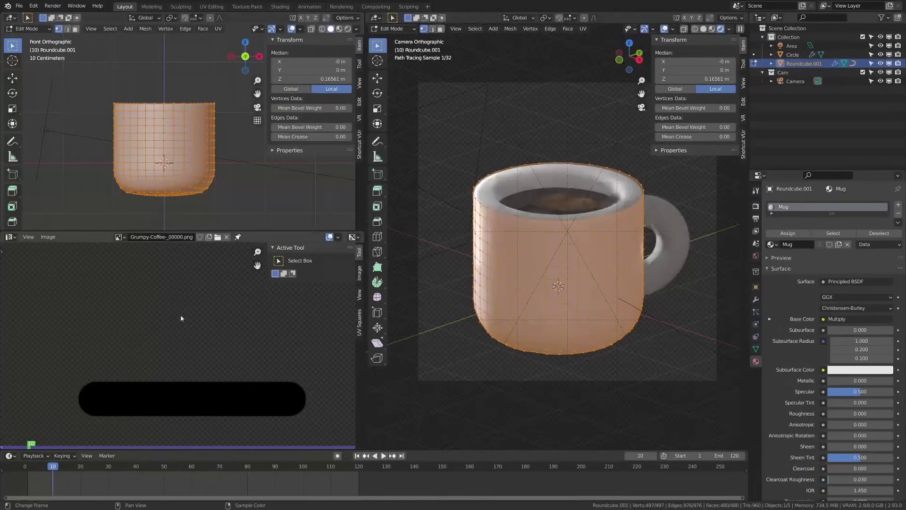
scroll(174, 333, down, 10)
key(alt+a)
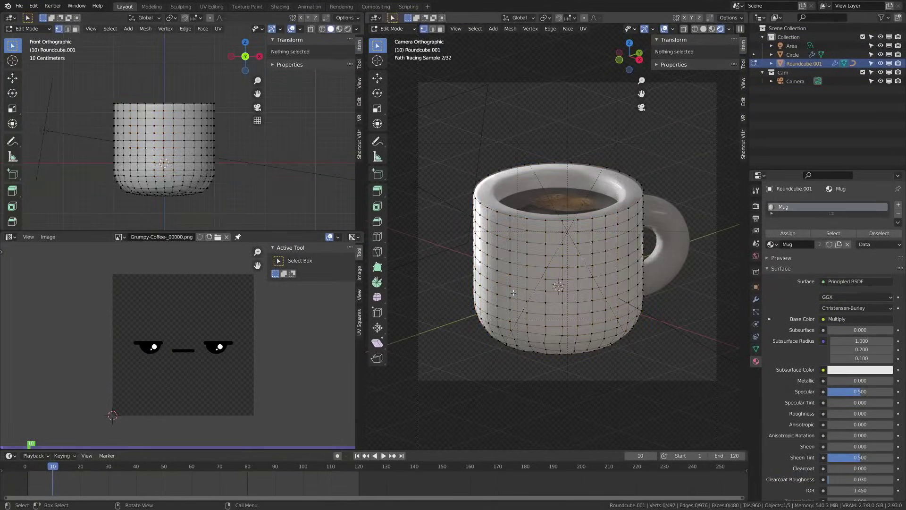
key(a)
key(shift+F3)
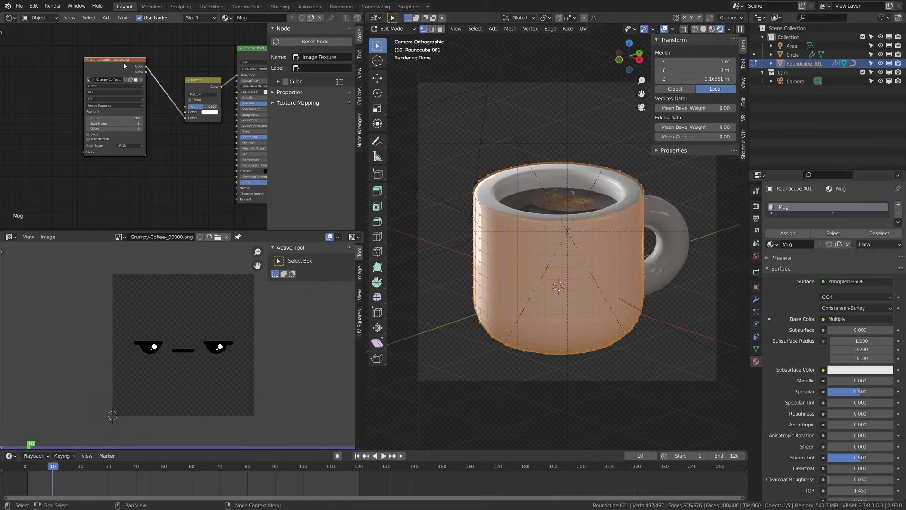
click(90, 80)
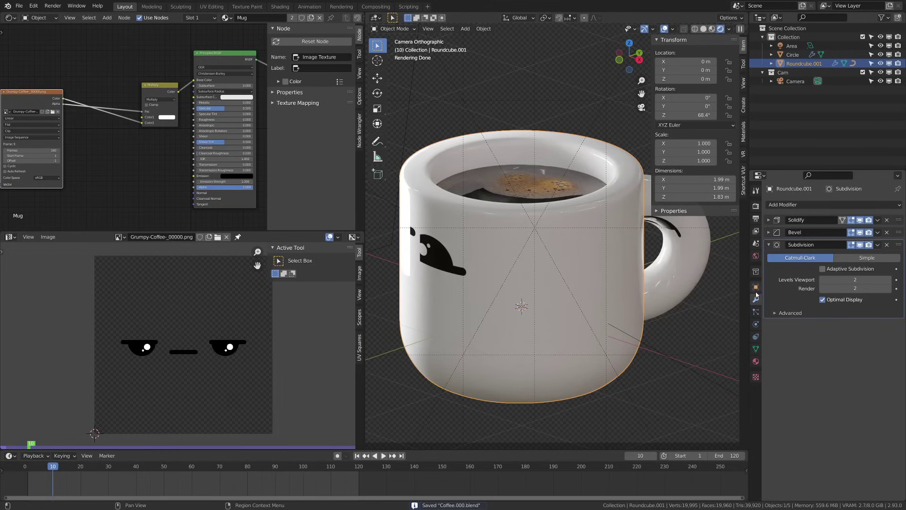
Mark the mug's rim and base edge loops as UV seams
click(768, 246)
key(ctrl+Tab)
click(618, 232)
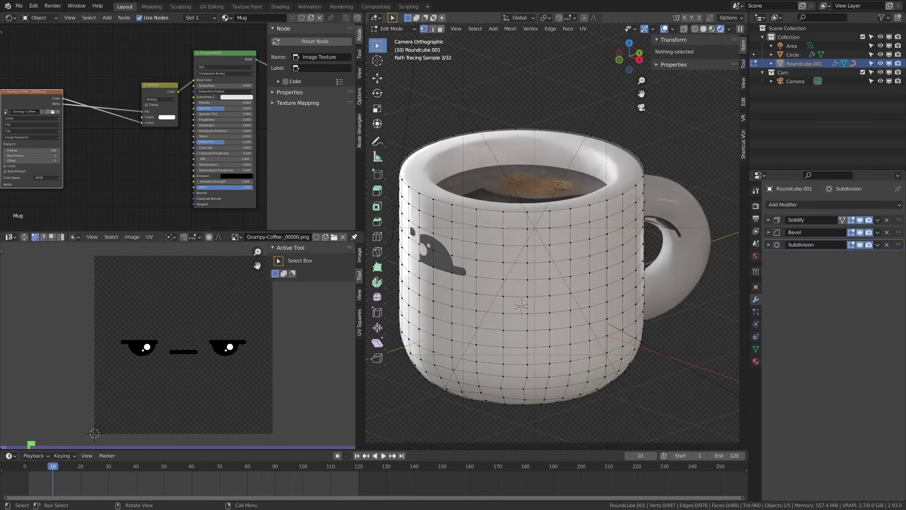
key(2)
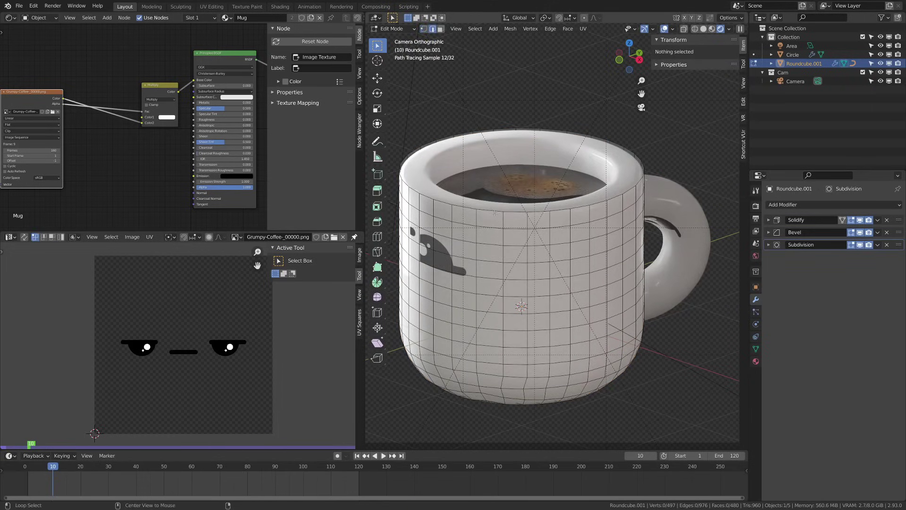
alt+click(494, 213)
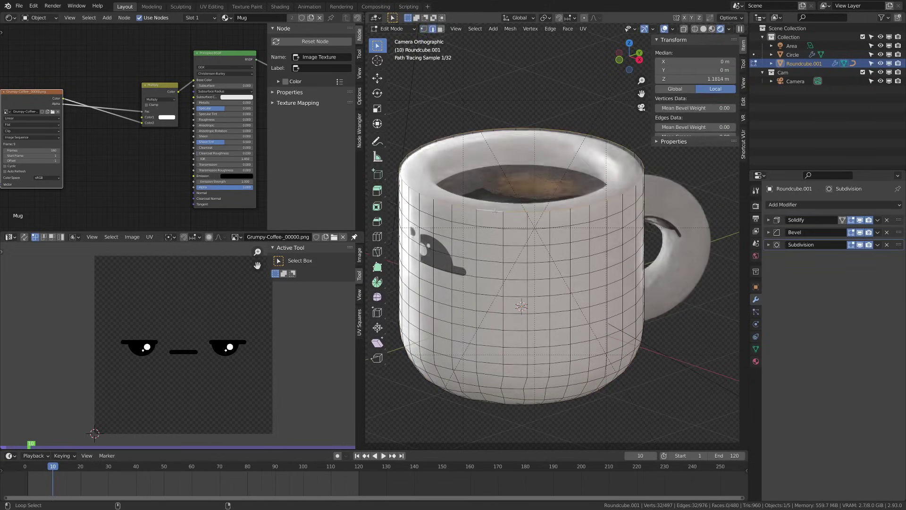
alt+shift+click(495, 376)
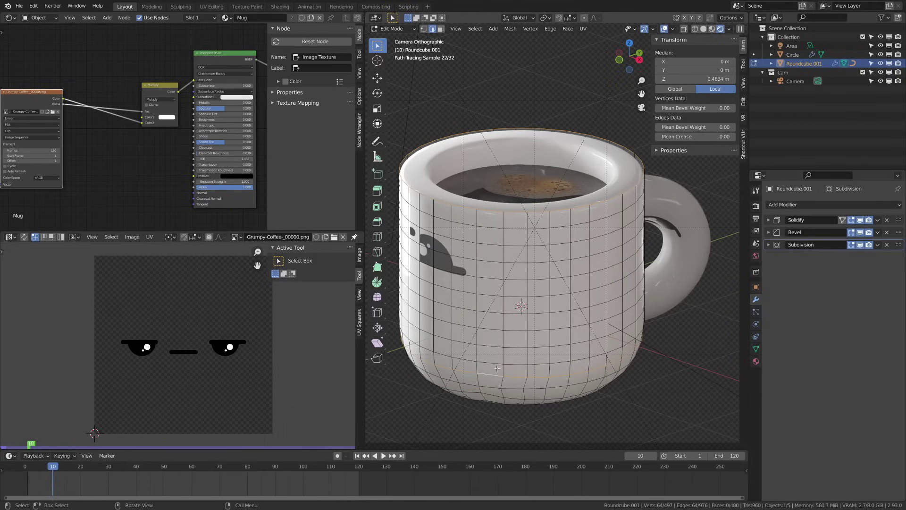
key(q)
click(494, 370)
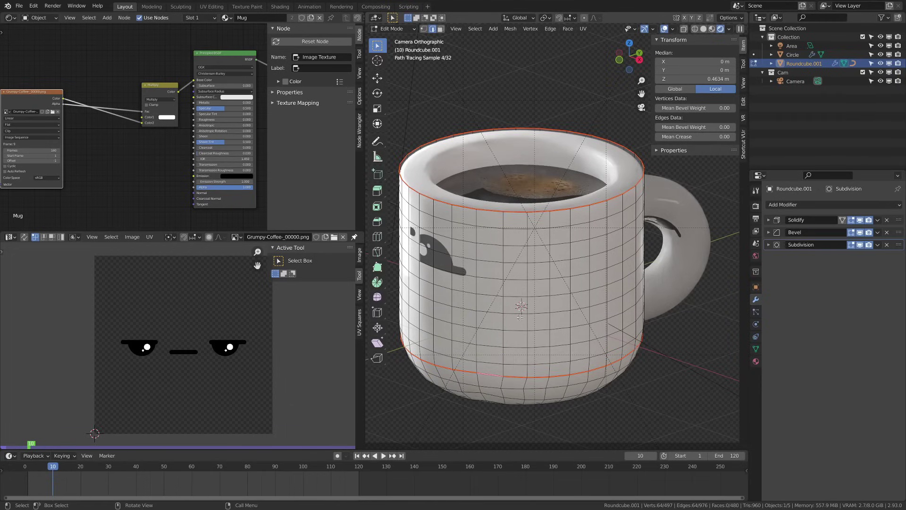
Unwrap the whole mug from the front view and shrink the UV islands
key(a)
key(KP_1)
key(u)
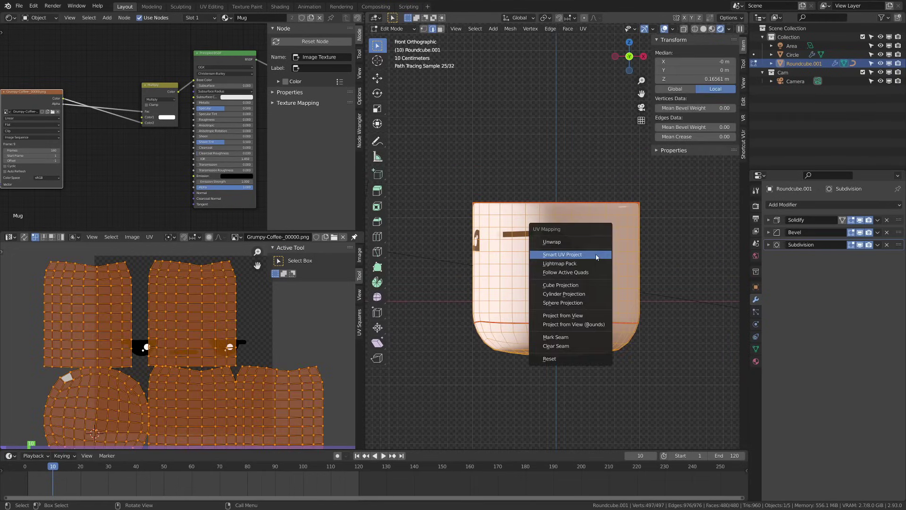
click(552, 241)
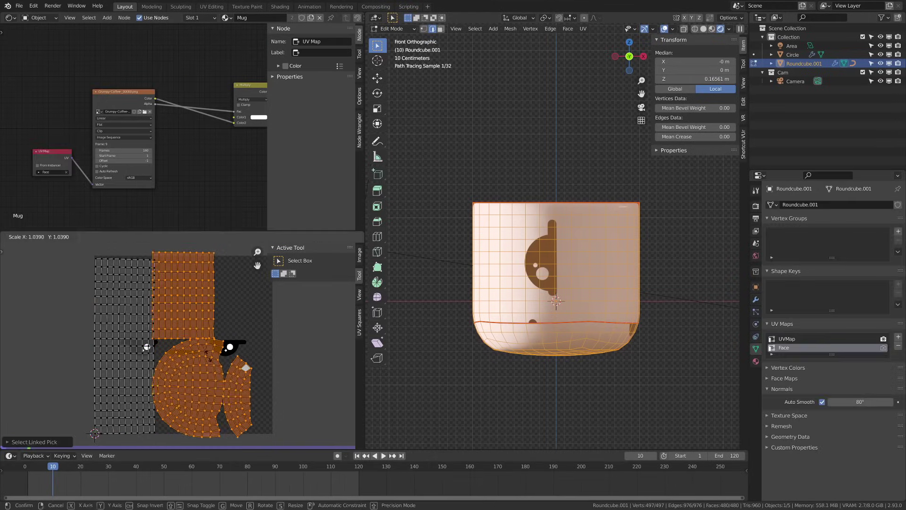
click(210, 359)
Move the spare island to the lower right, then resize the face UVs and shift them right
key(h)
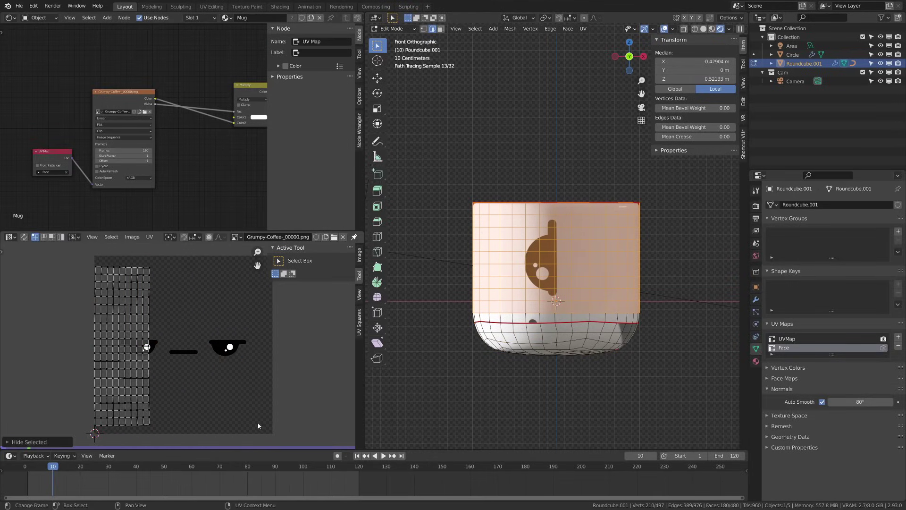
key(ctrl+z)
key(g)
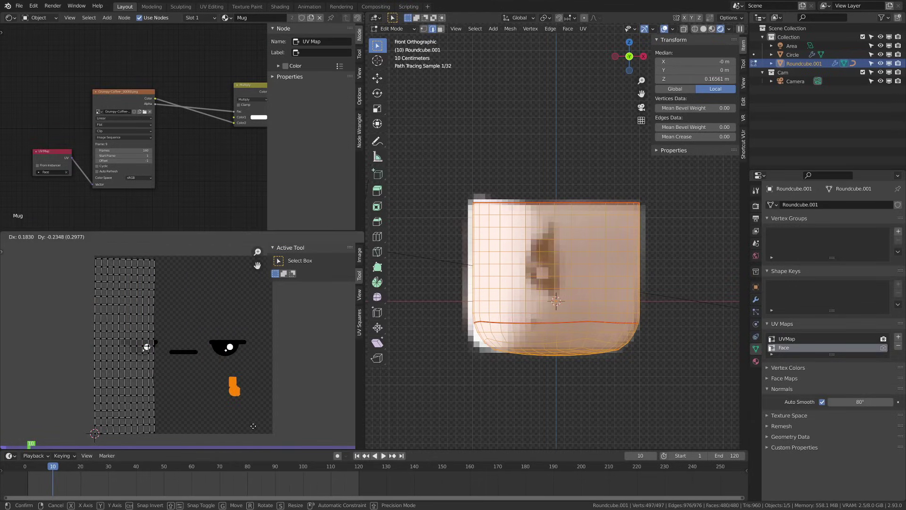
click(258, 432)
click(209, 412)
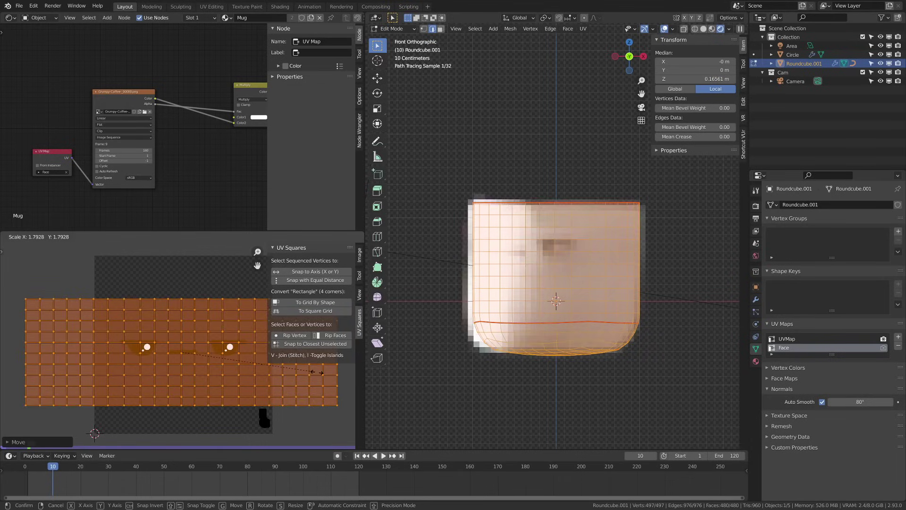
click(316, 372)
key(g)
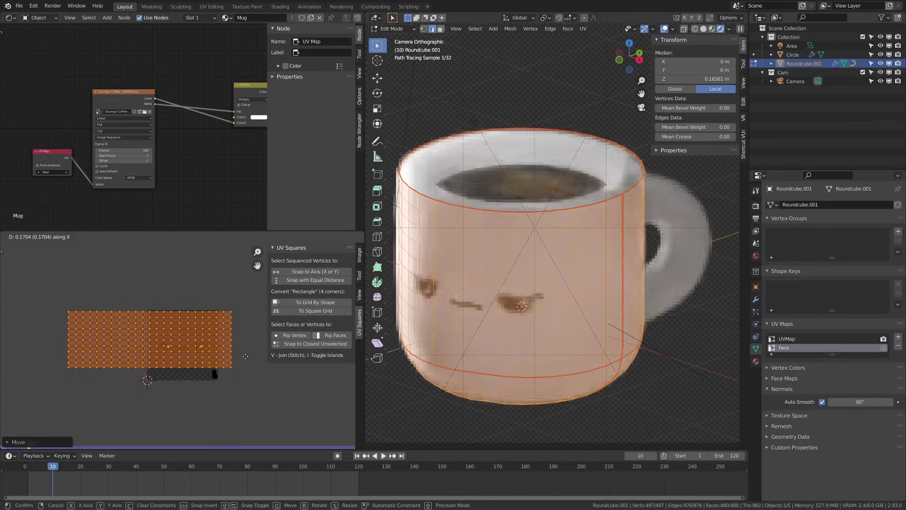
click(247, 357)
Return to Object Mode, deselect the mug, and save the file
key(Tab)
key(alt+a)
scroll(511, 311, down, 4)
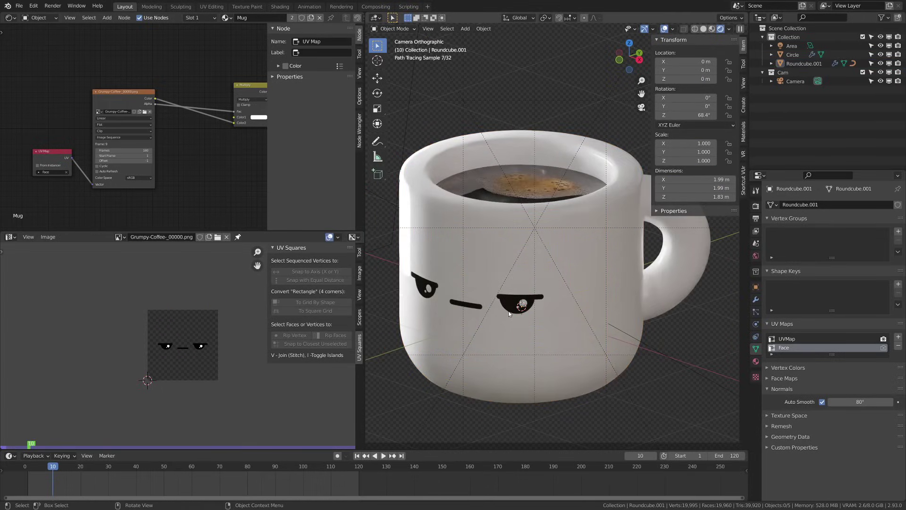
key(ctrl+s)
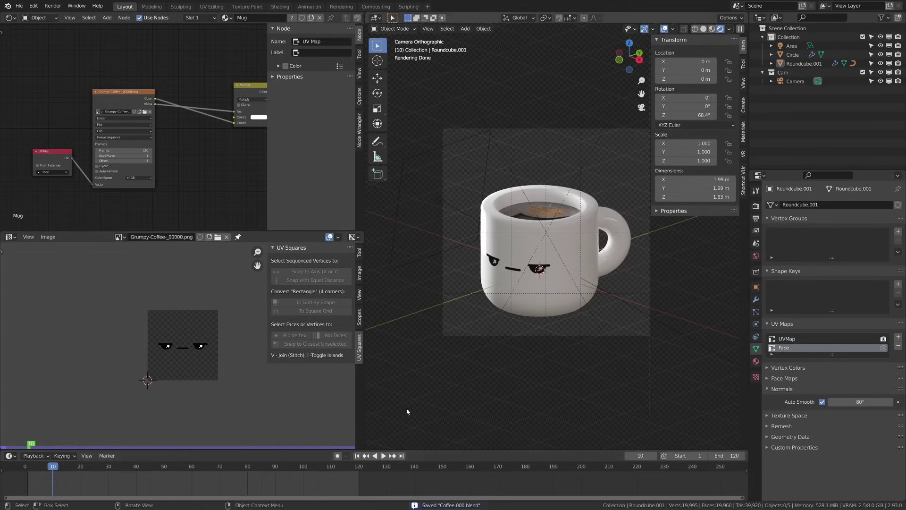
Switch to Material Preview and play the face animation from frame 1
key(z)
click(510, 353)
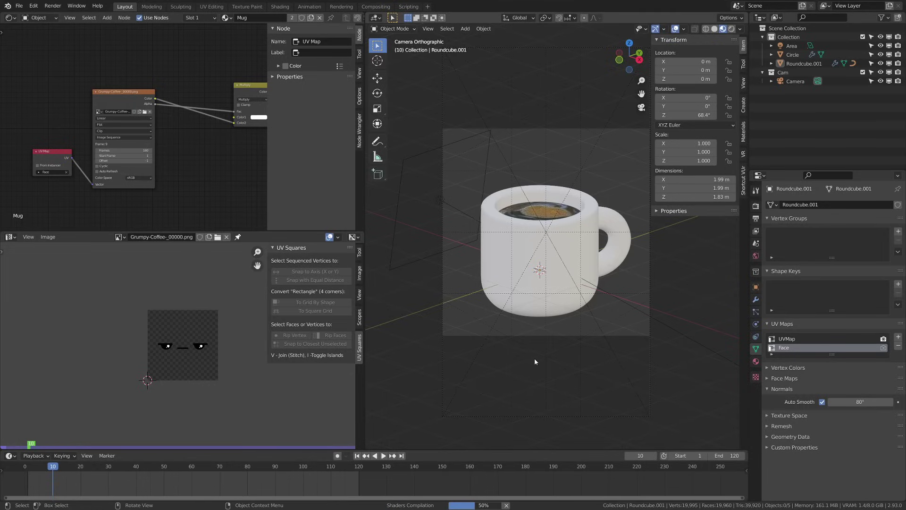
click(358, 456)
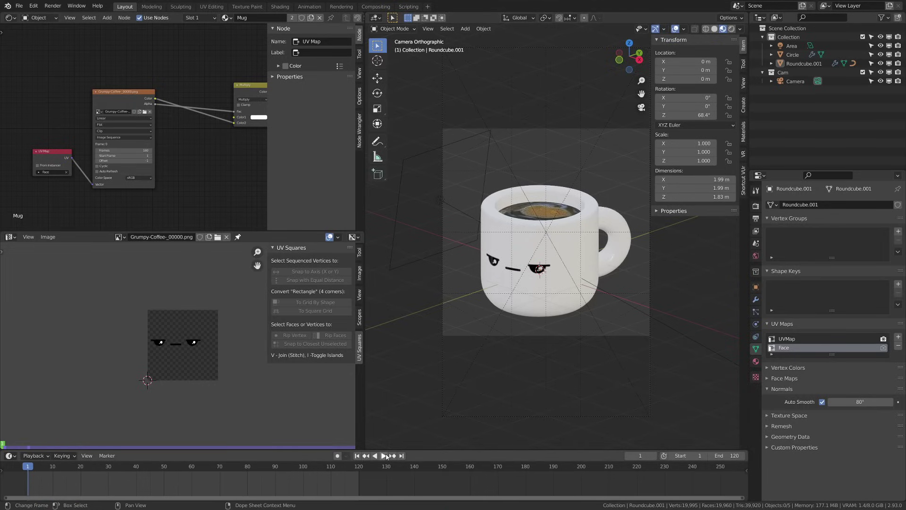
click(385, 456)
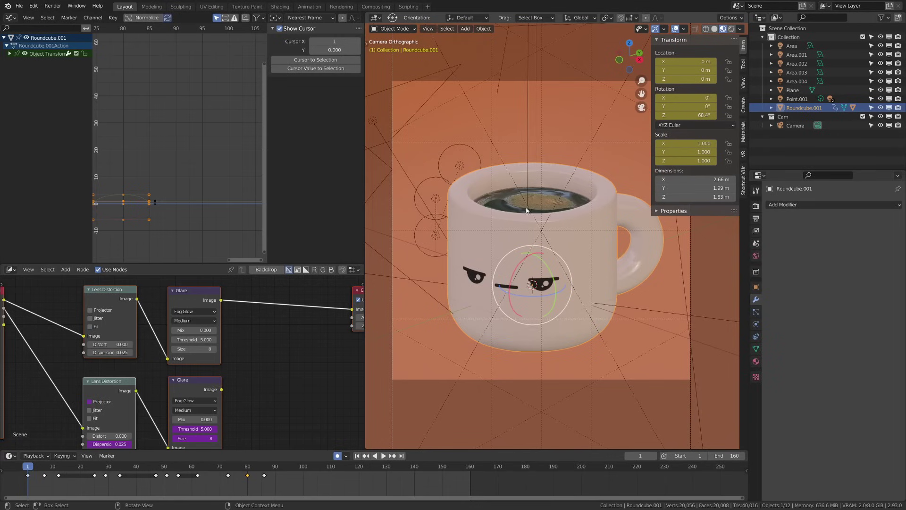
click(527, 210)
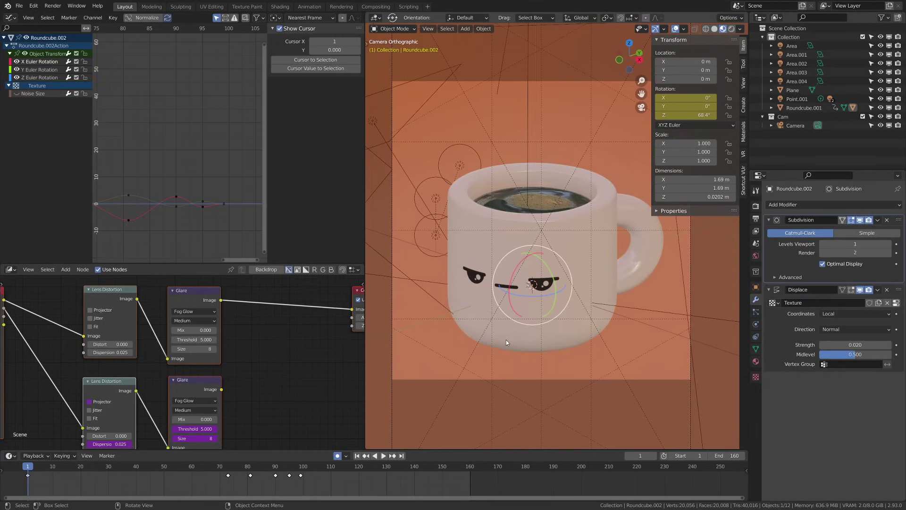
key(space)
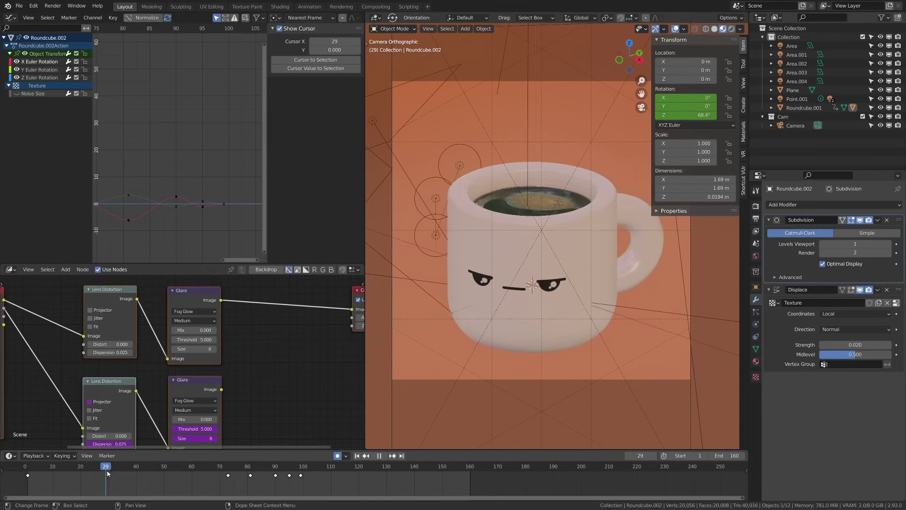
key(space)
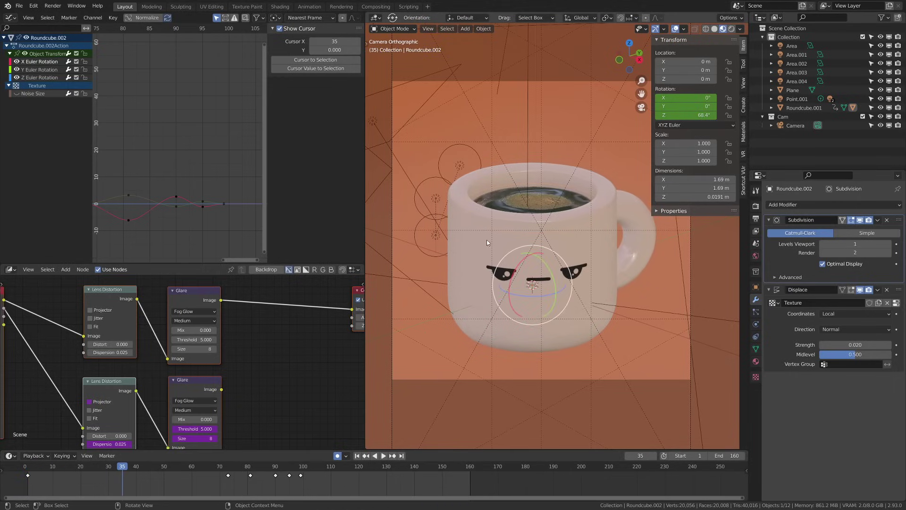
click(471, 257)
click(30, 467)
key(space)
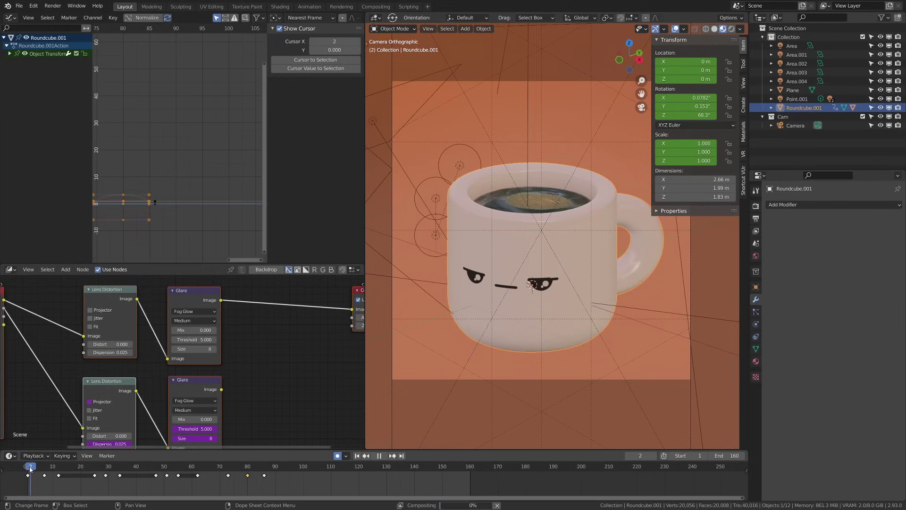
mouse_move(33, 469)
mouse_down()
mouse_move(62, 473)
mouse_move(34, 482)
mouse_up()
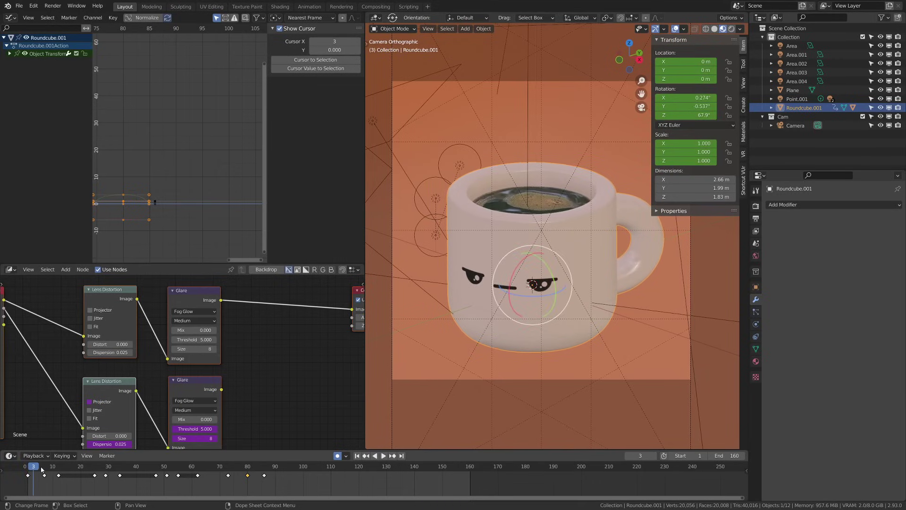
key(space)
drag(93, 477, 197, 478)
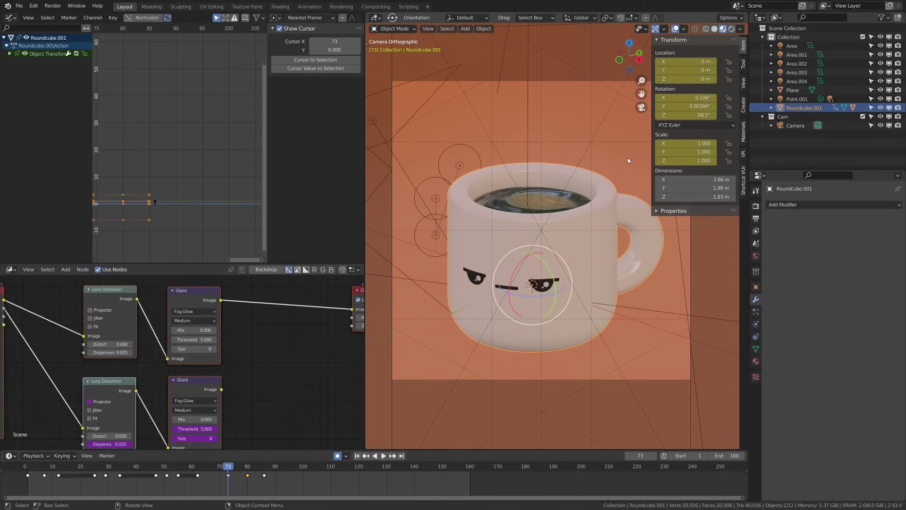
click(517, 208)
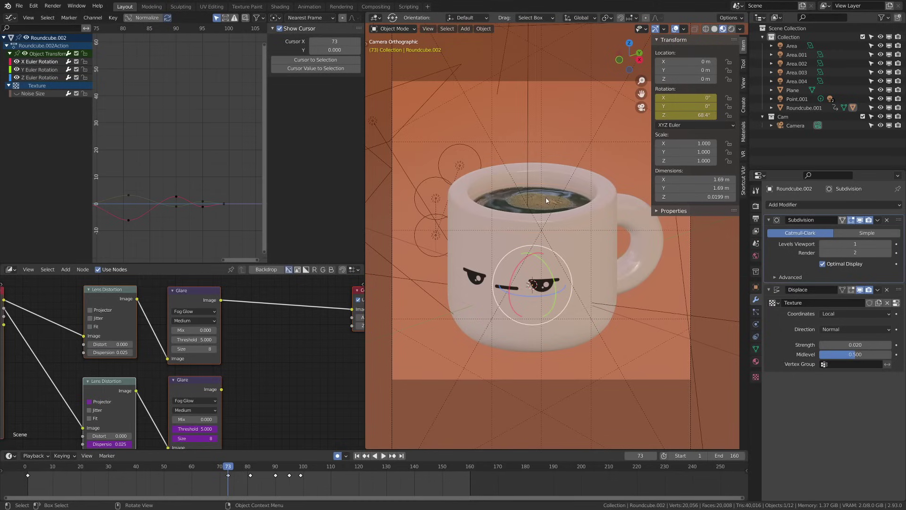
key(space)
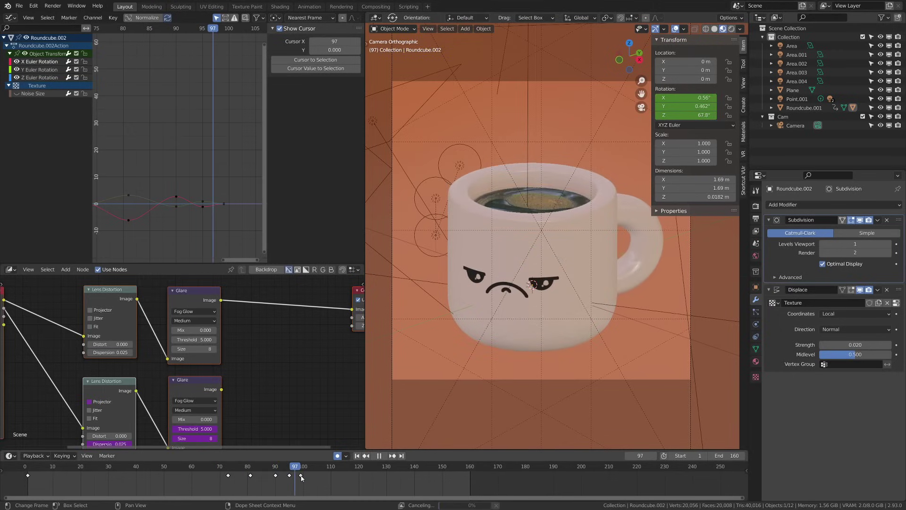
drag(290, 480, 228, 470)
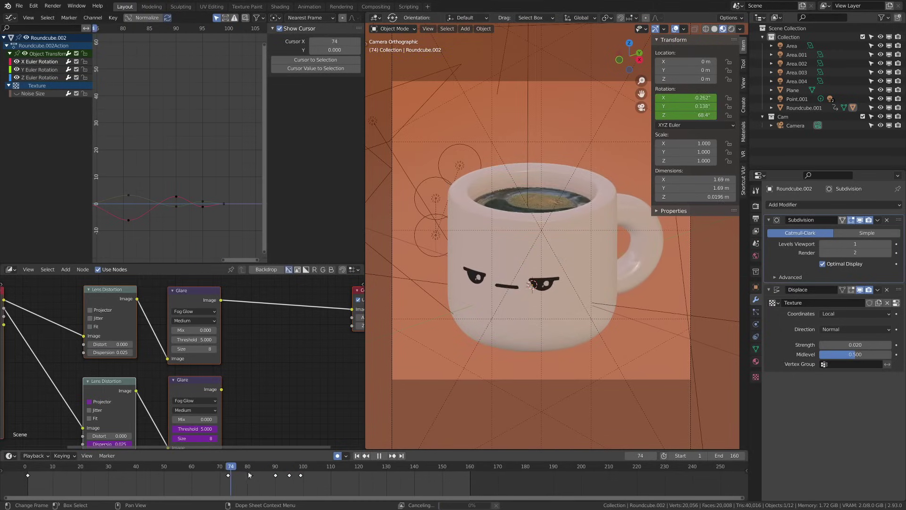
key(space)
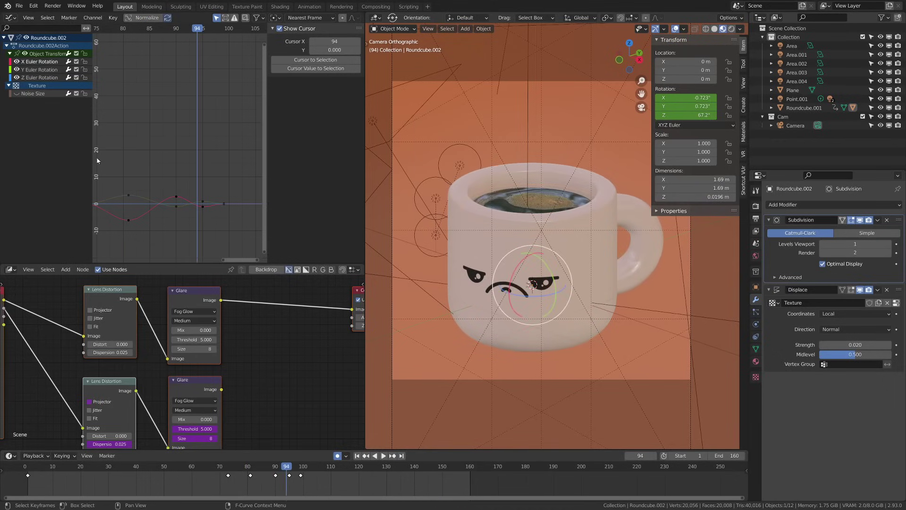
drag(105, 173, 231, 245)
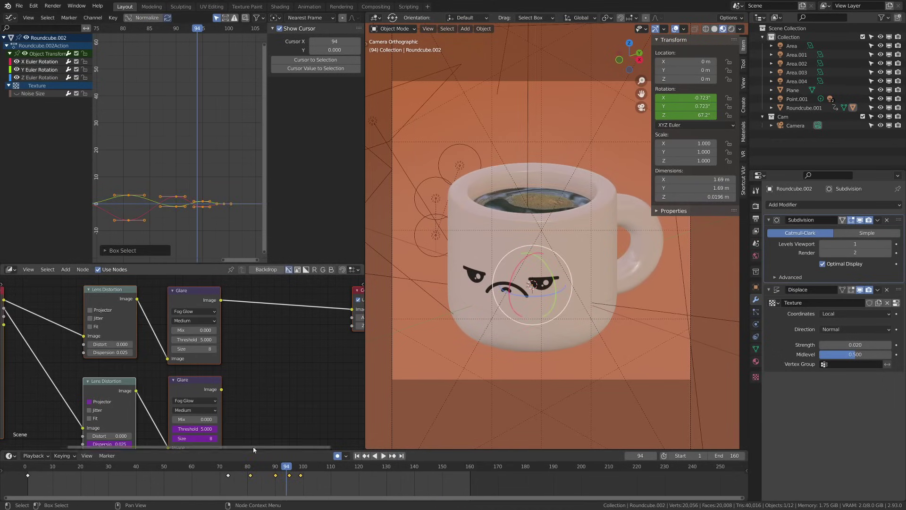
drag(232, 470, 272, 471)
key(space)
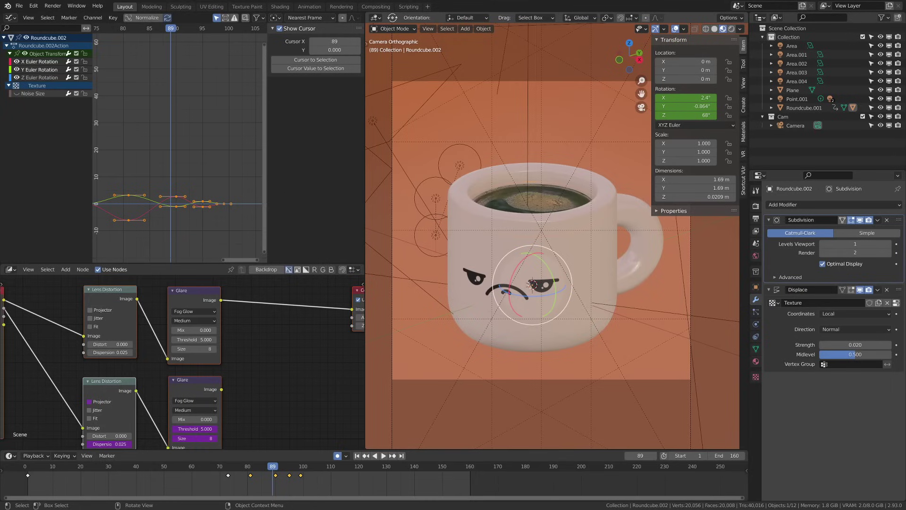
key(r)
key(r)
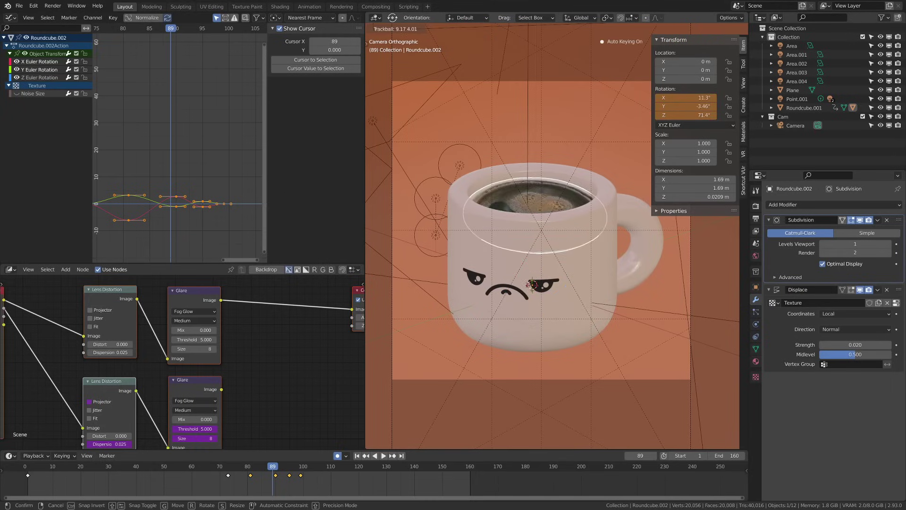
click(425, 370)
key(ctrl+z)
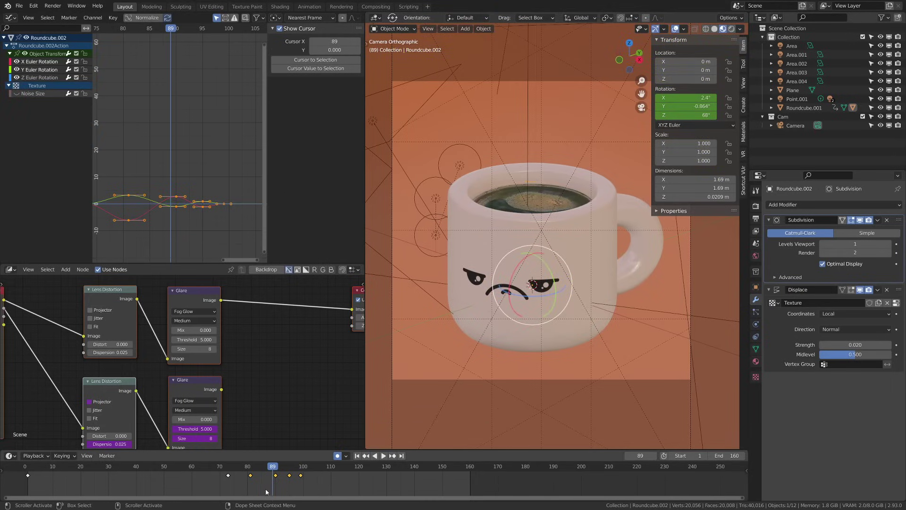
click(239, 468)
key(space)
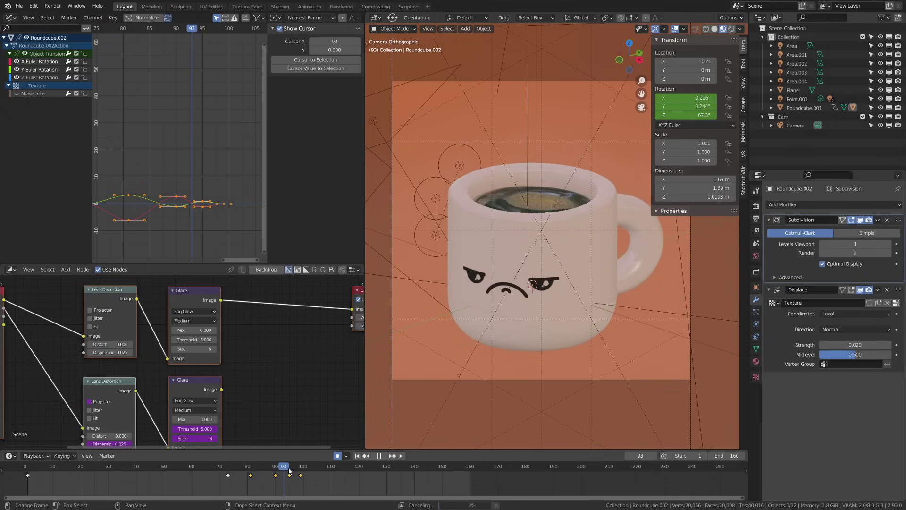
key(space)
Select the coffee surface and inspect its Clouds texture's noise-animated Noise Size curve
click(505, 199)
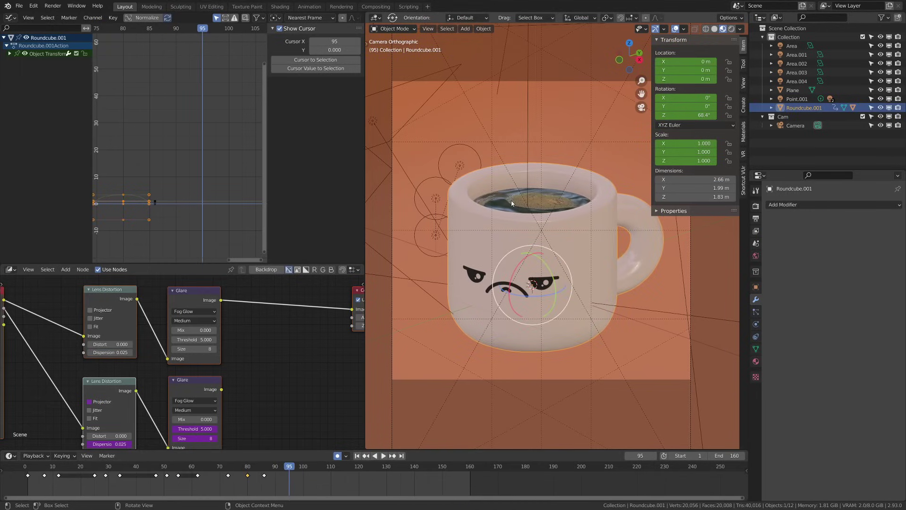
click(512, 203)
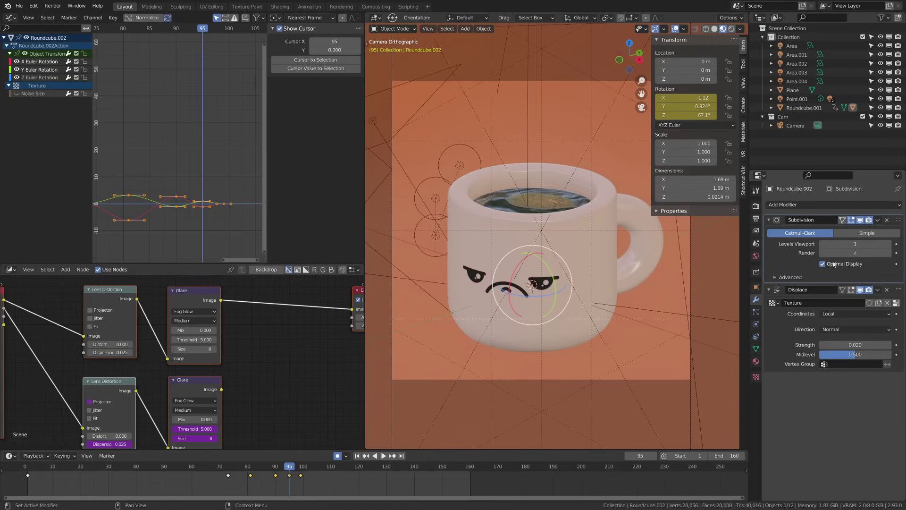
click(770, 220)
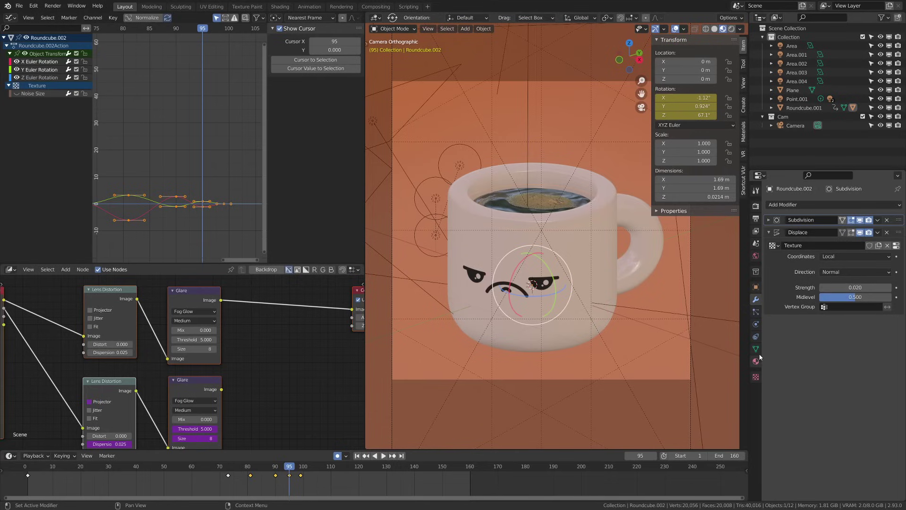
click(756, 377)
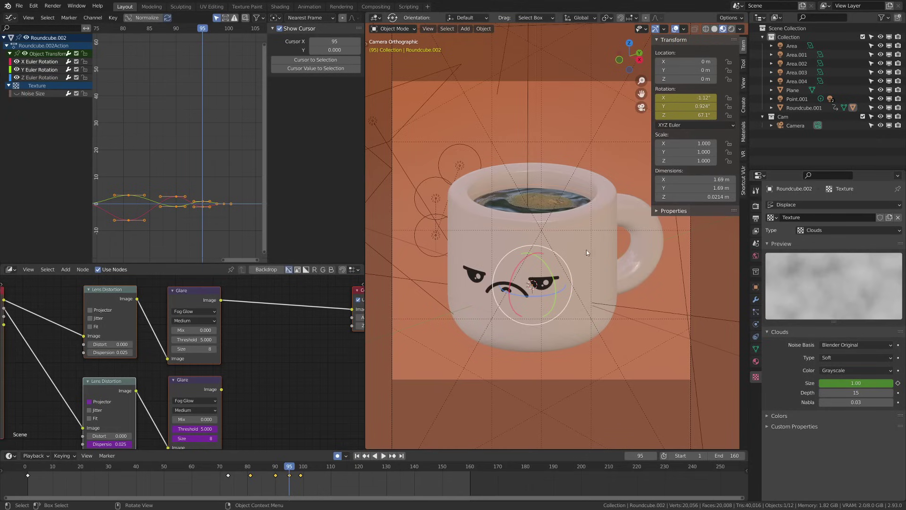
click(39, 94)
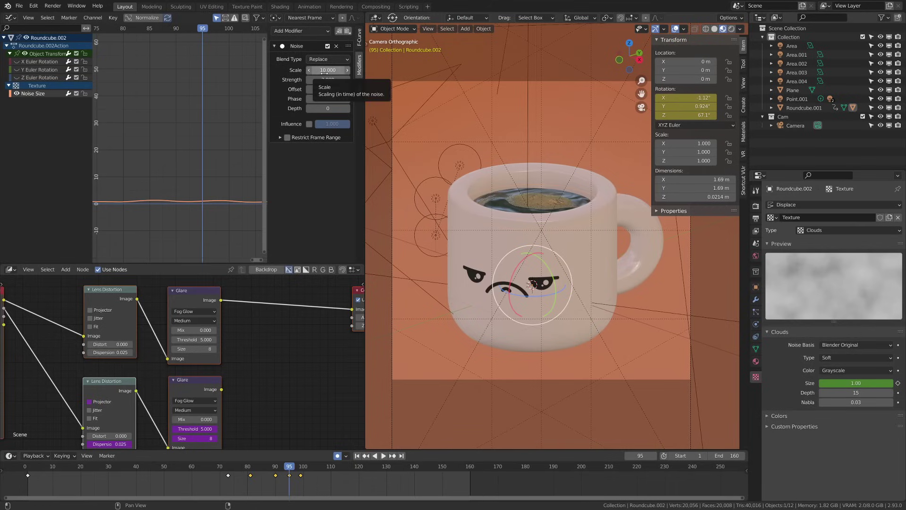
Play the coffee wobble from frame 1 in Solid shading
click(357, 456)
click(715, 28)
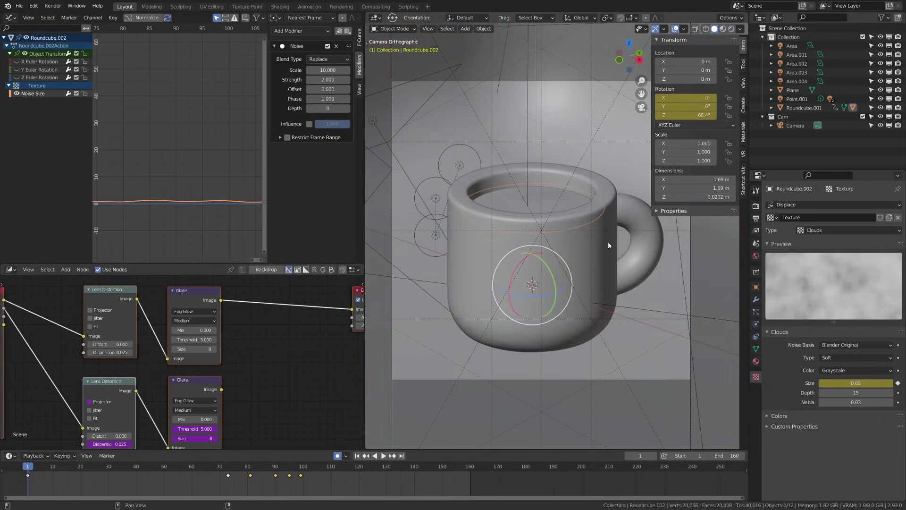
click(384, 456)
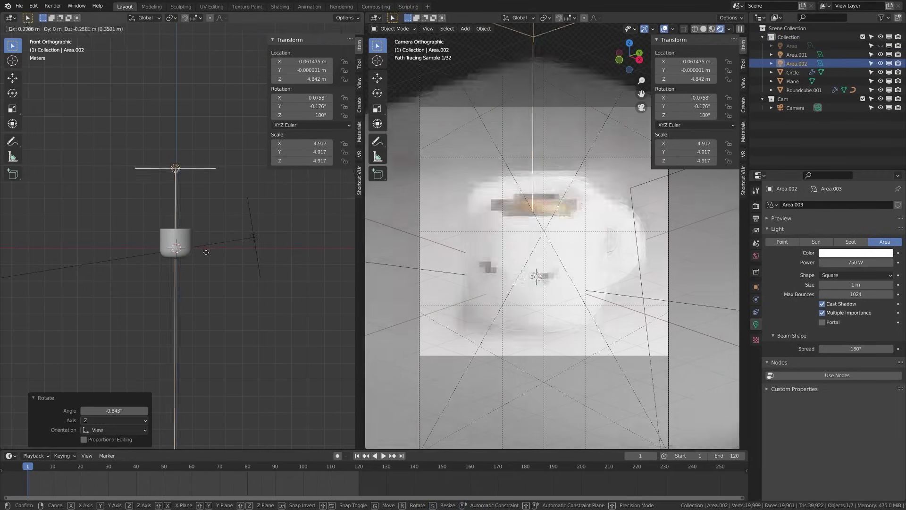
Rotate the duplicated area light to aim it at the mug
click(11, 17)
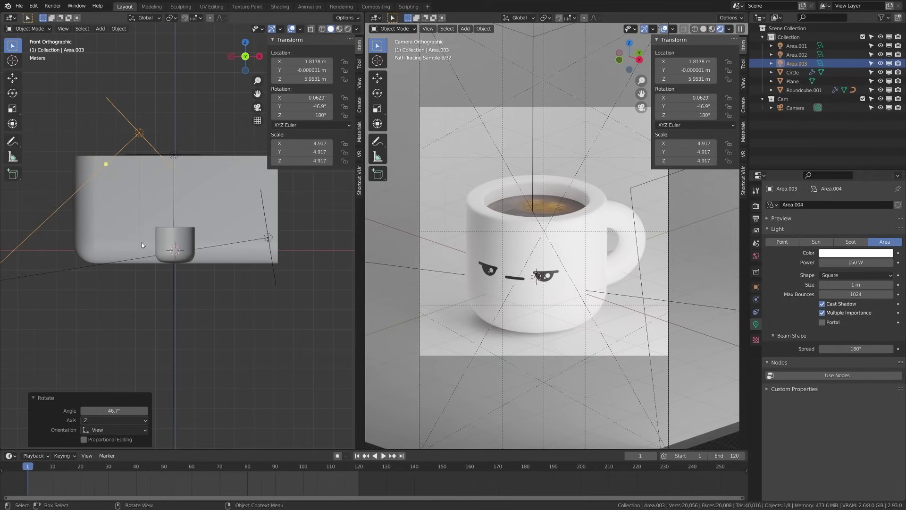
key(r)
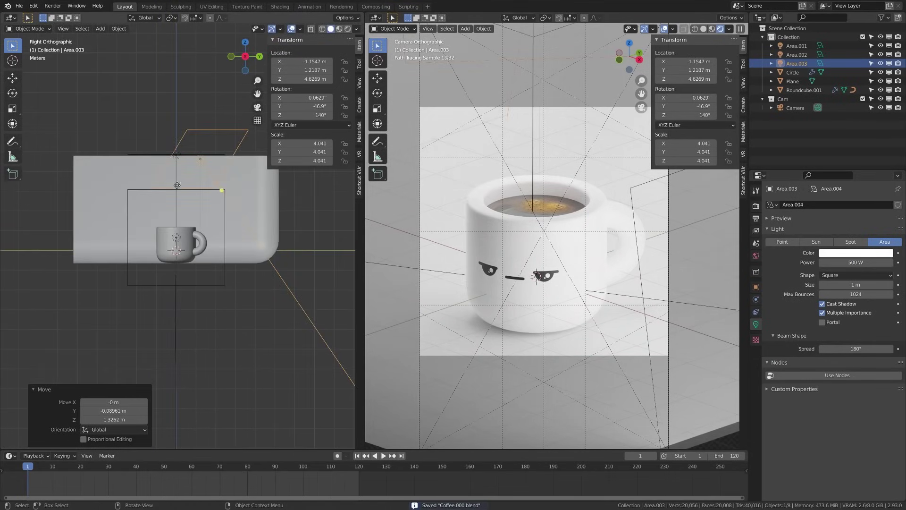
middle_drag(208, 203, 236, 205)
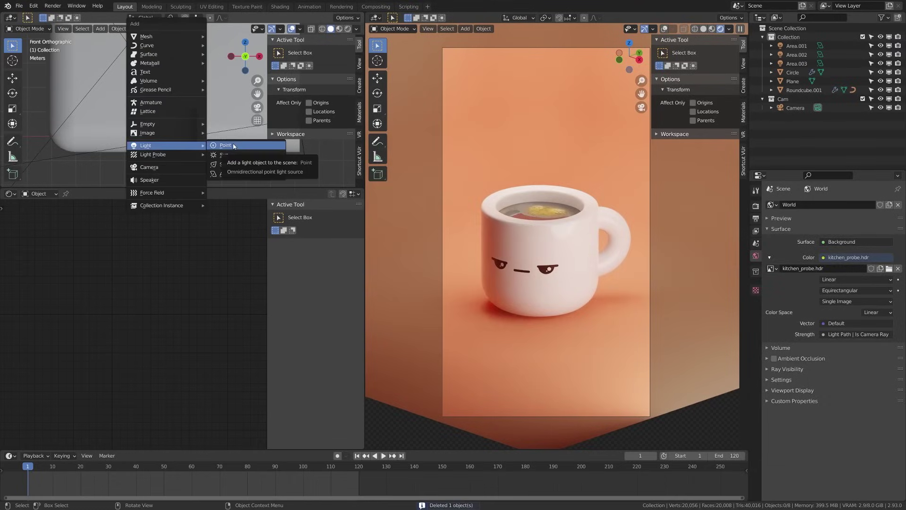
Add a 50 W point light beside the mug, save, then add a 10 W area light
click(225, 145)
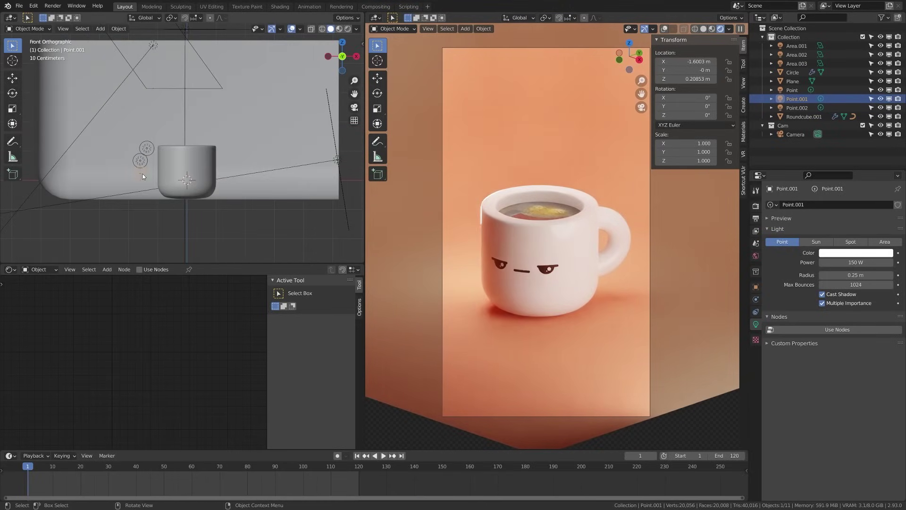
click(855, 254)
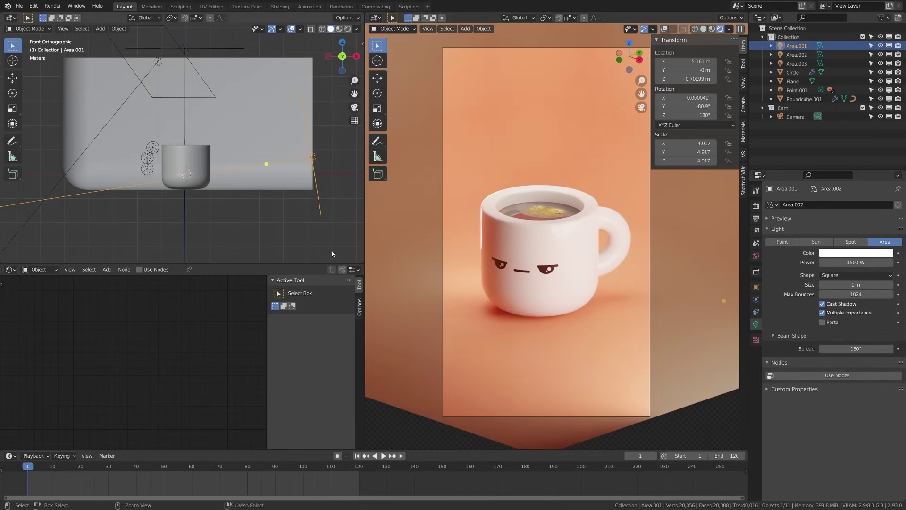
key(ctrl+s)
key(shift+a)
click(233, 226)
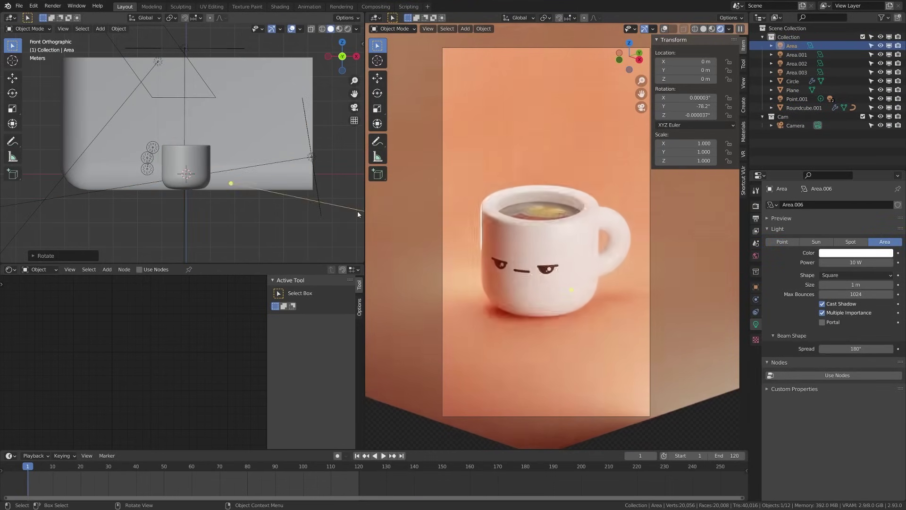